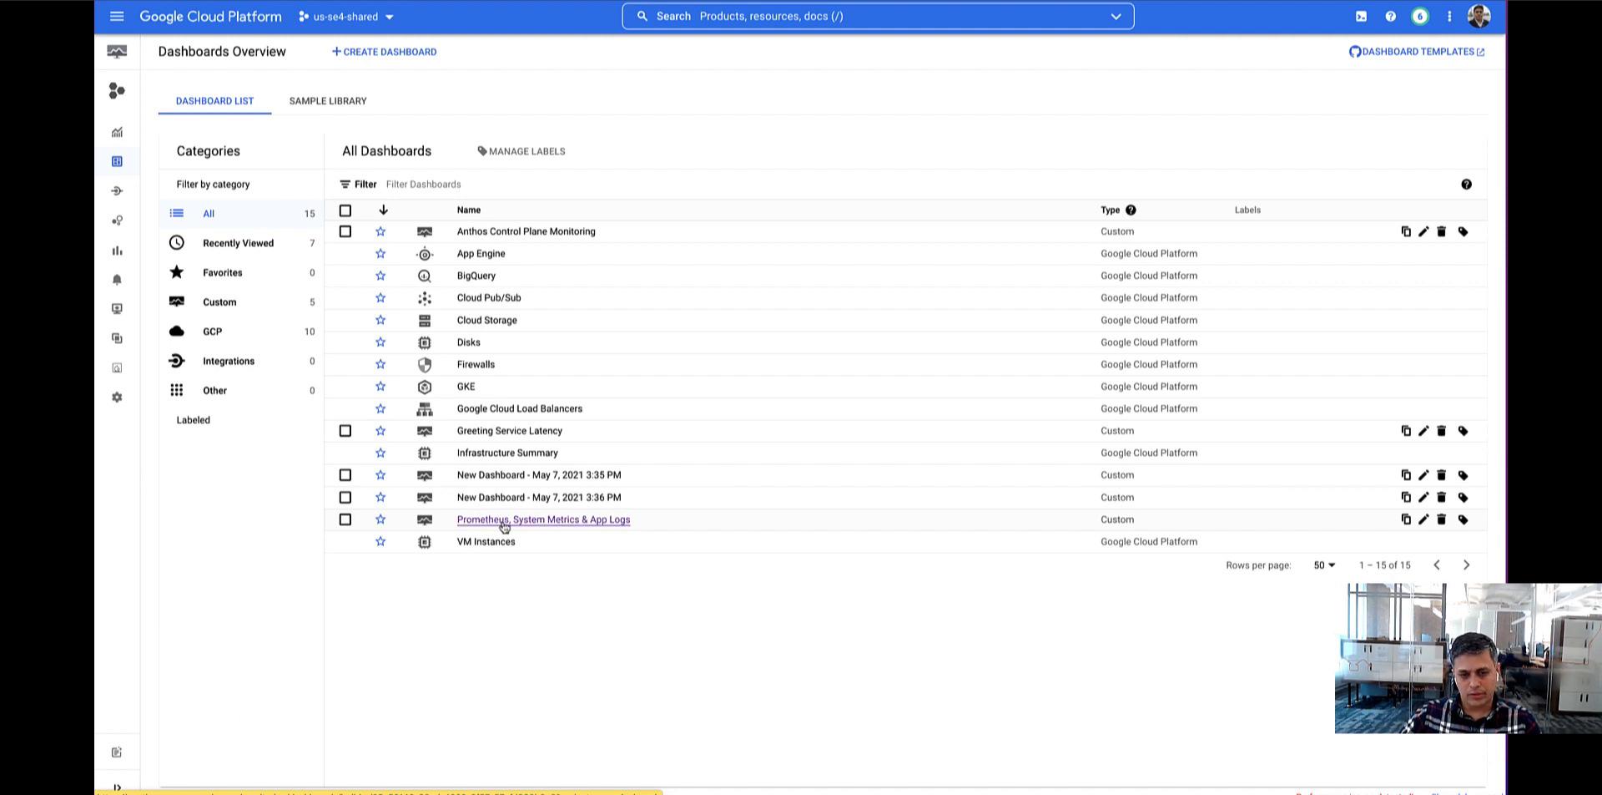
Open the "Prometheus, System Metrics & App Logs" dashboard and examine its order queue and processing time charts.
click(568, 526)
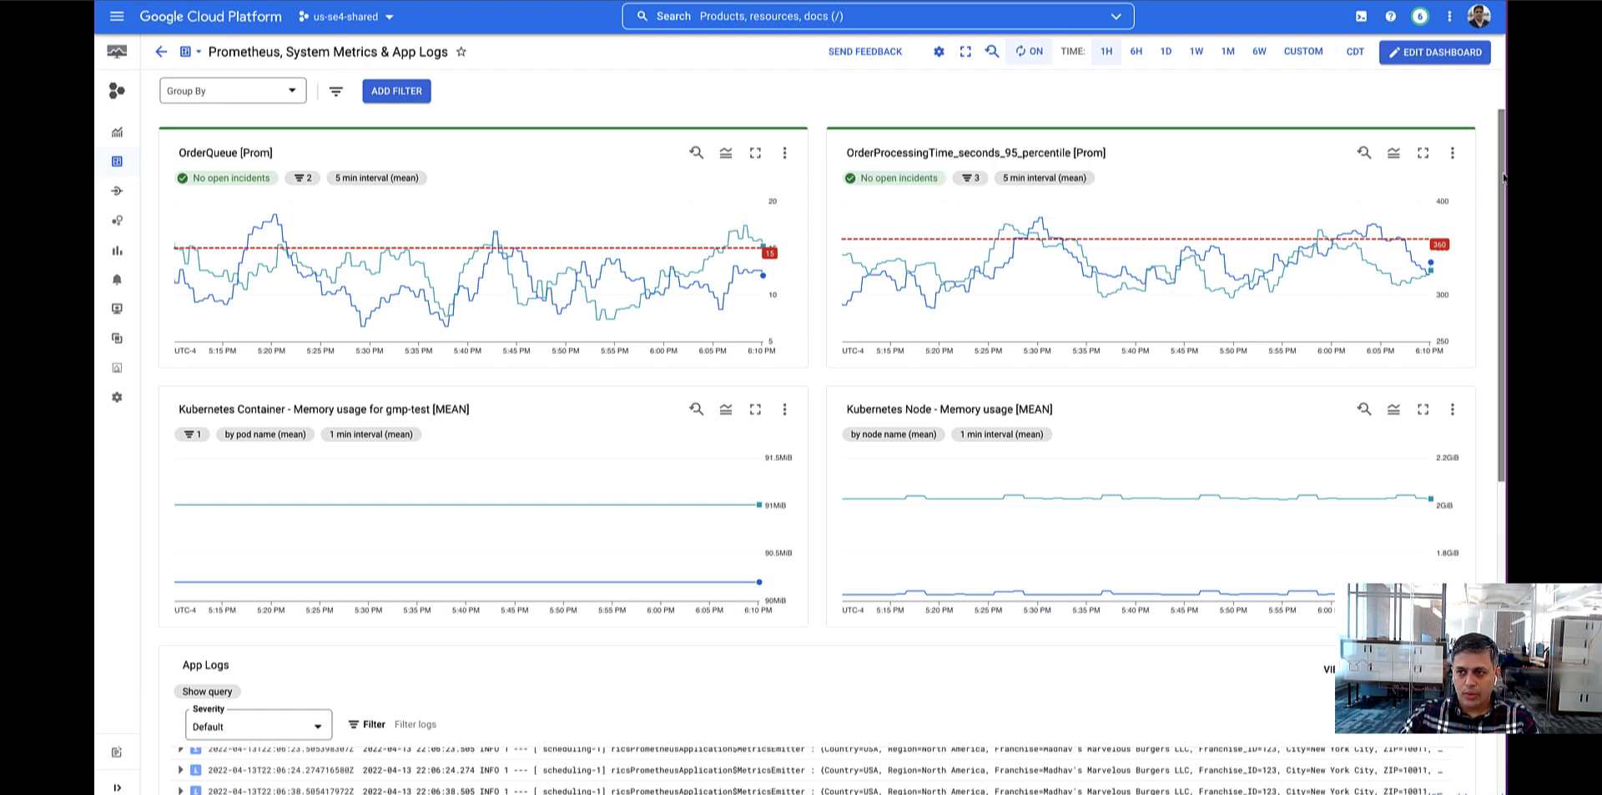
drag(1502, 174, 1502, 179)
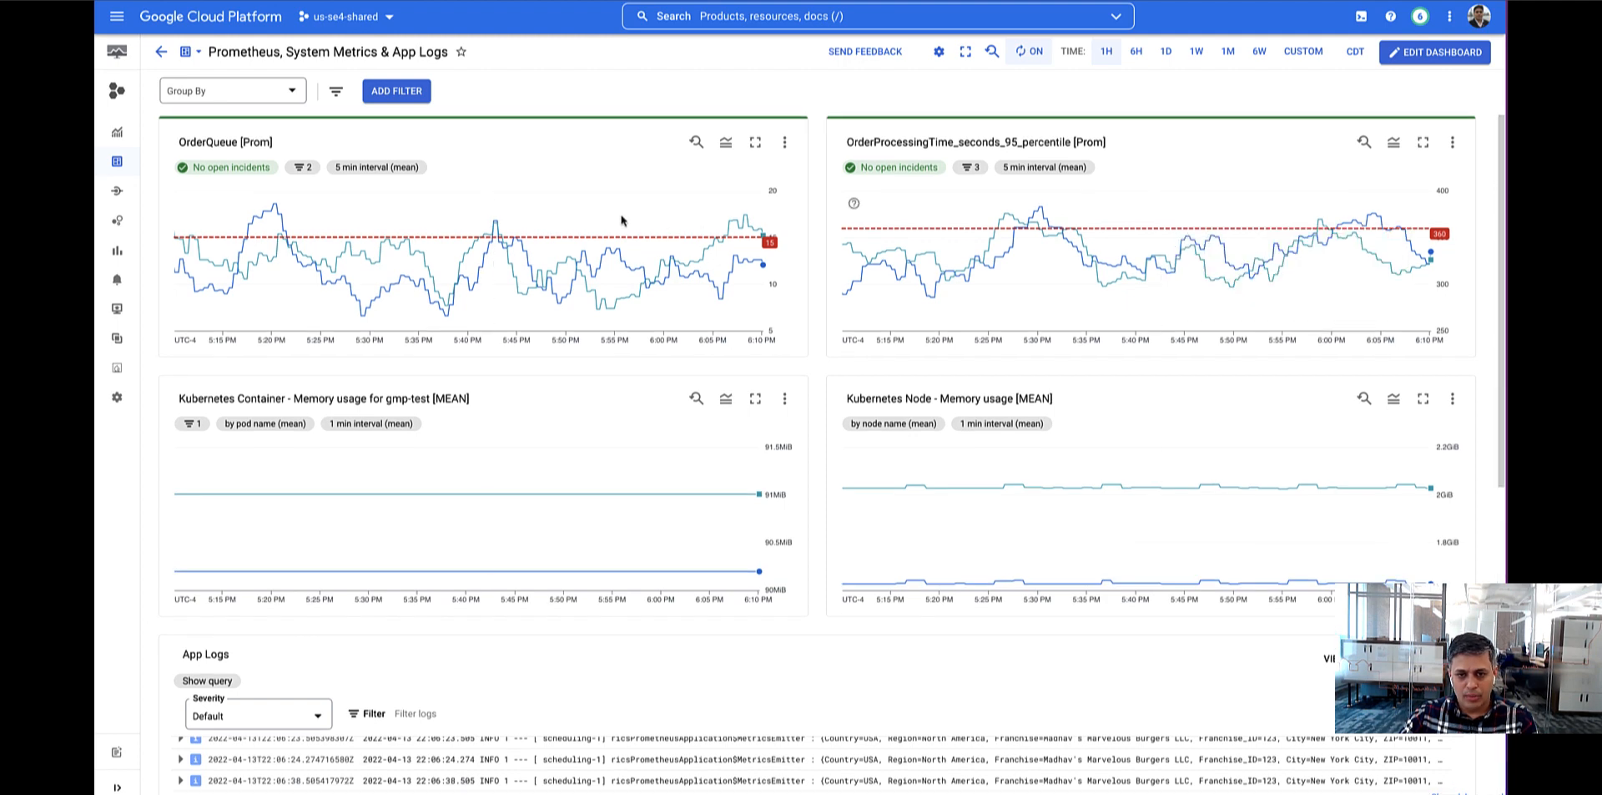
mouse_move(626, 210)
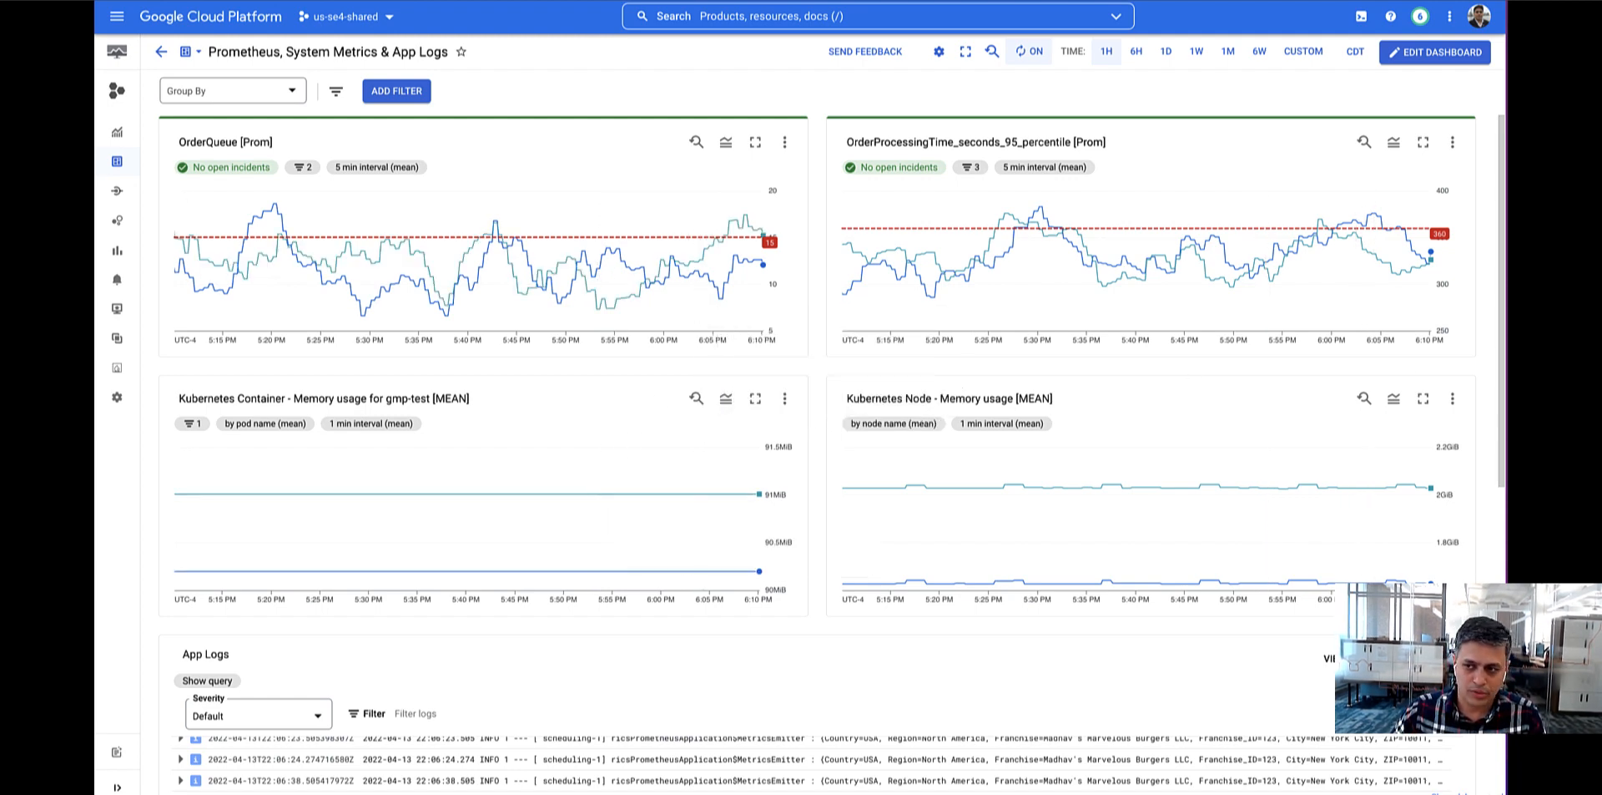
Expand the 22:07:23 log entry in the dashboard's App Logs section to read its full details.
drag(1501, 284, 1500, 455)
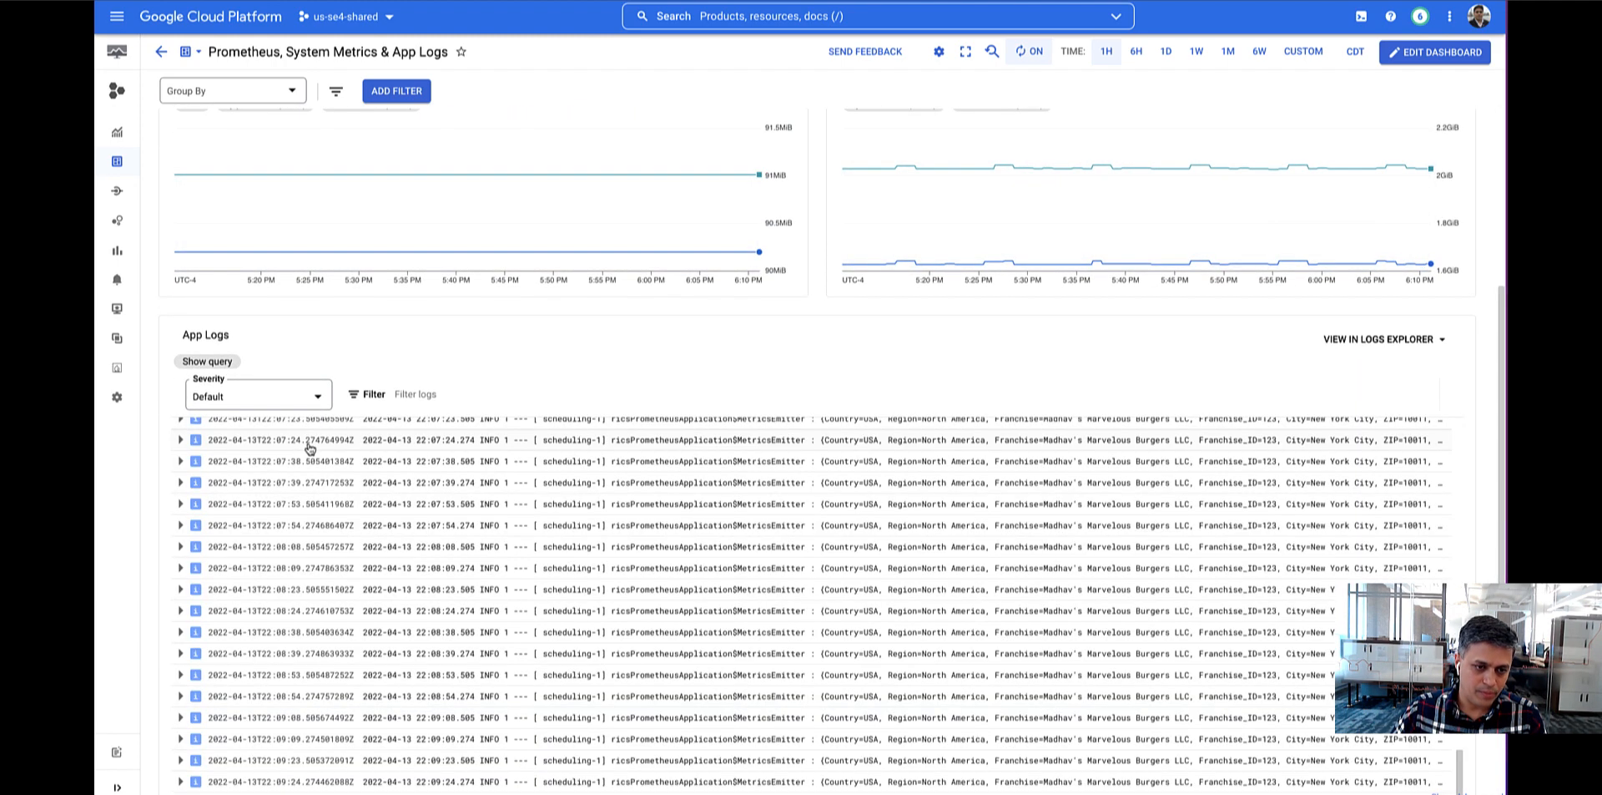
click(180, 421)
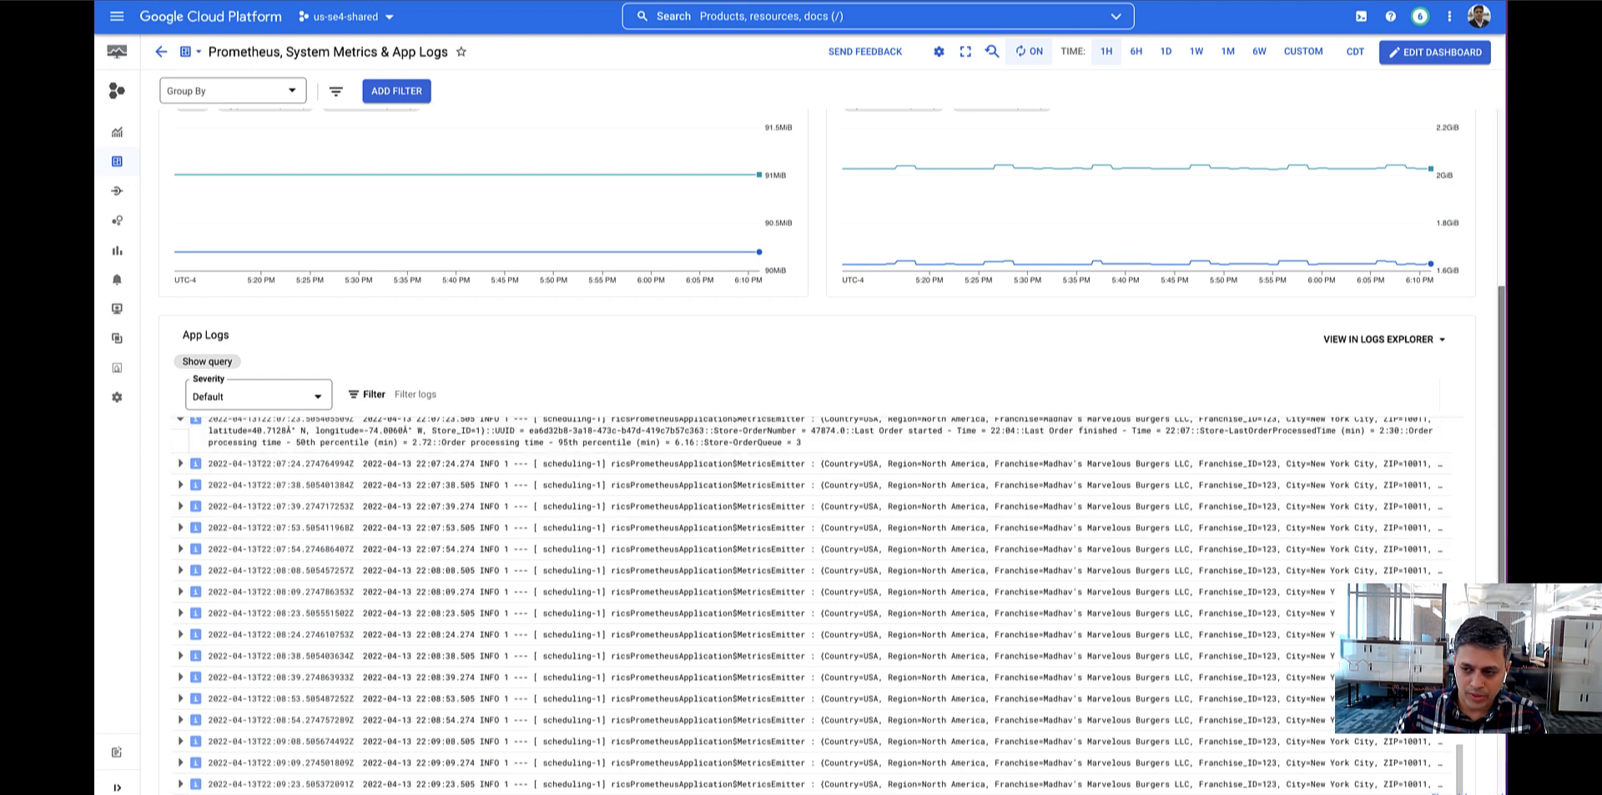
scroll(1156, 511, up, 2)
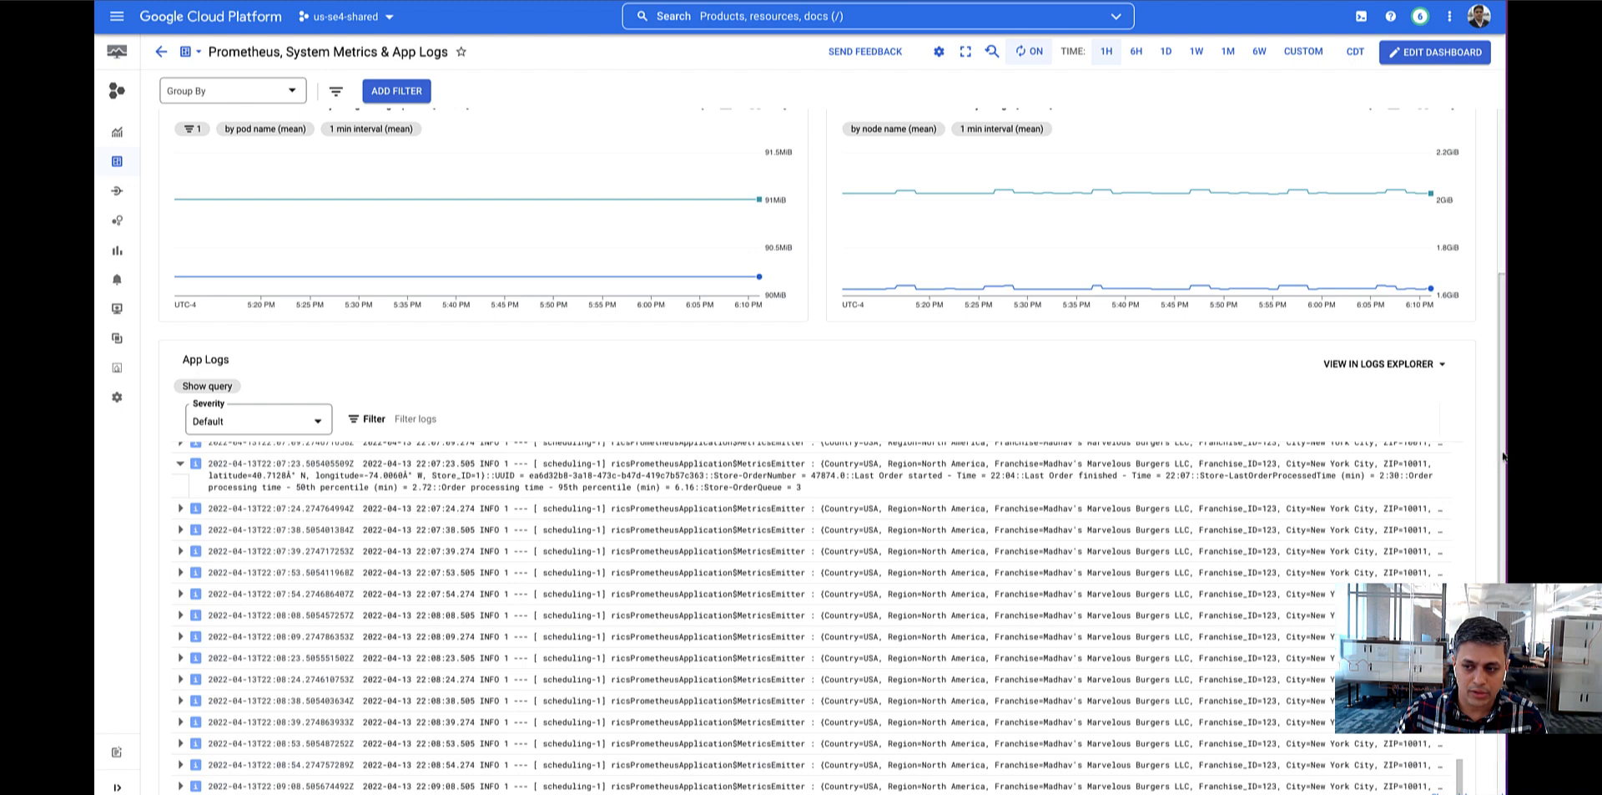
scroll(1502, 456, up, 4)
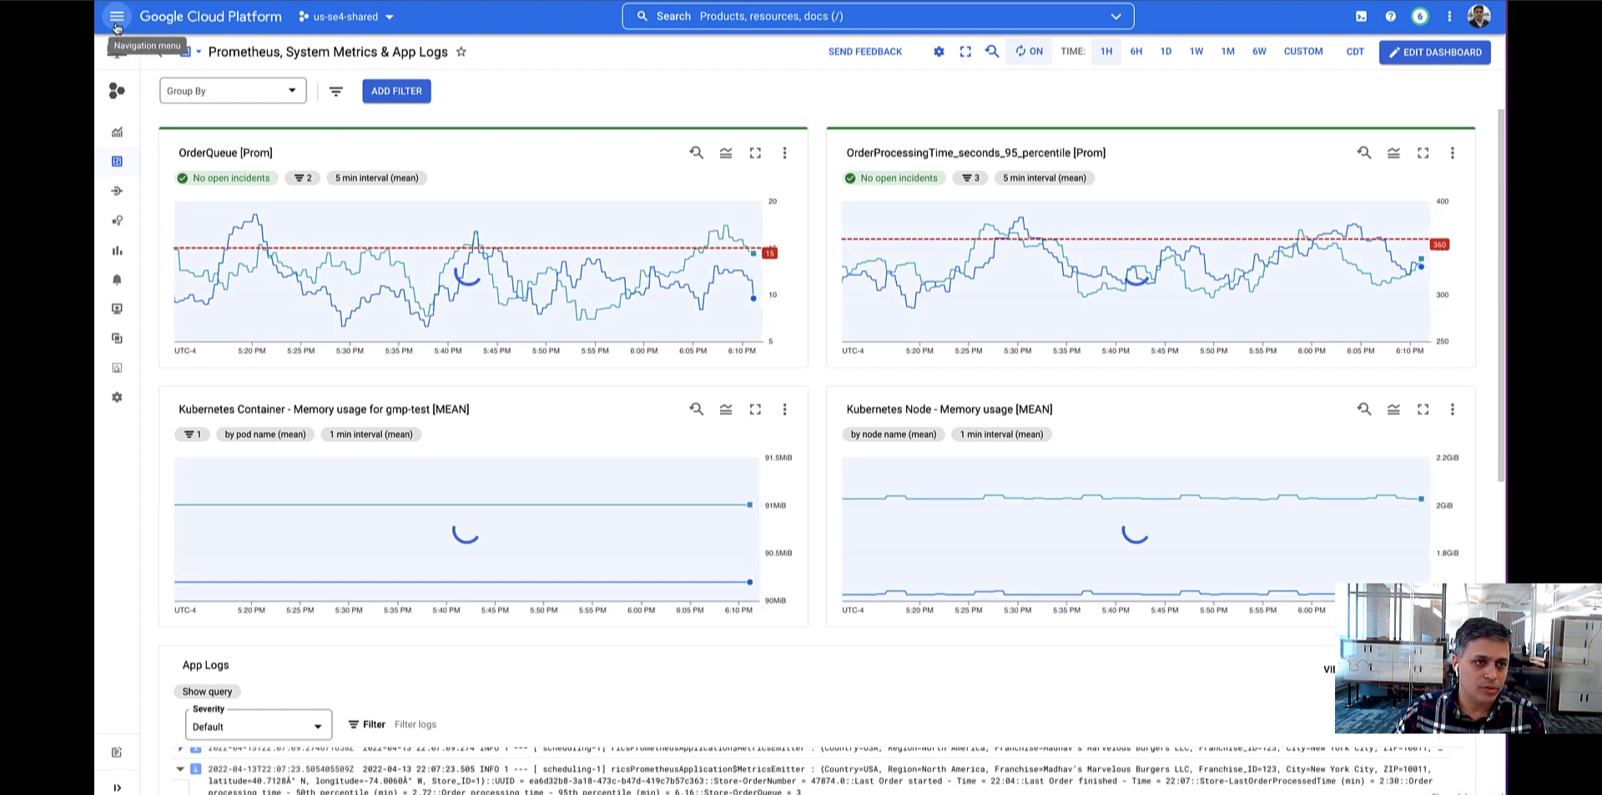
click(117, 26)
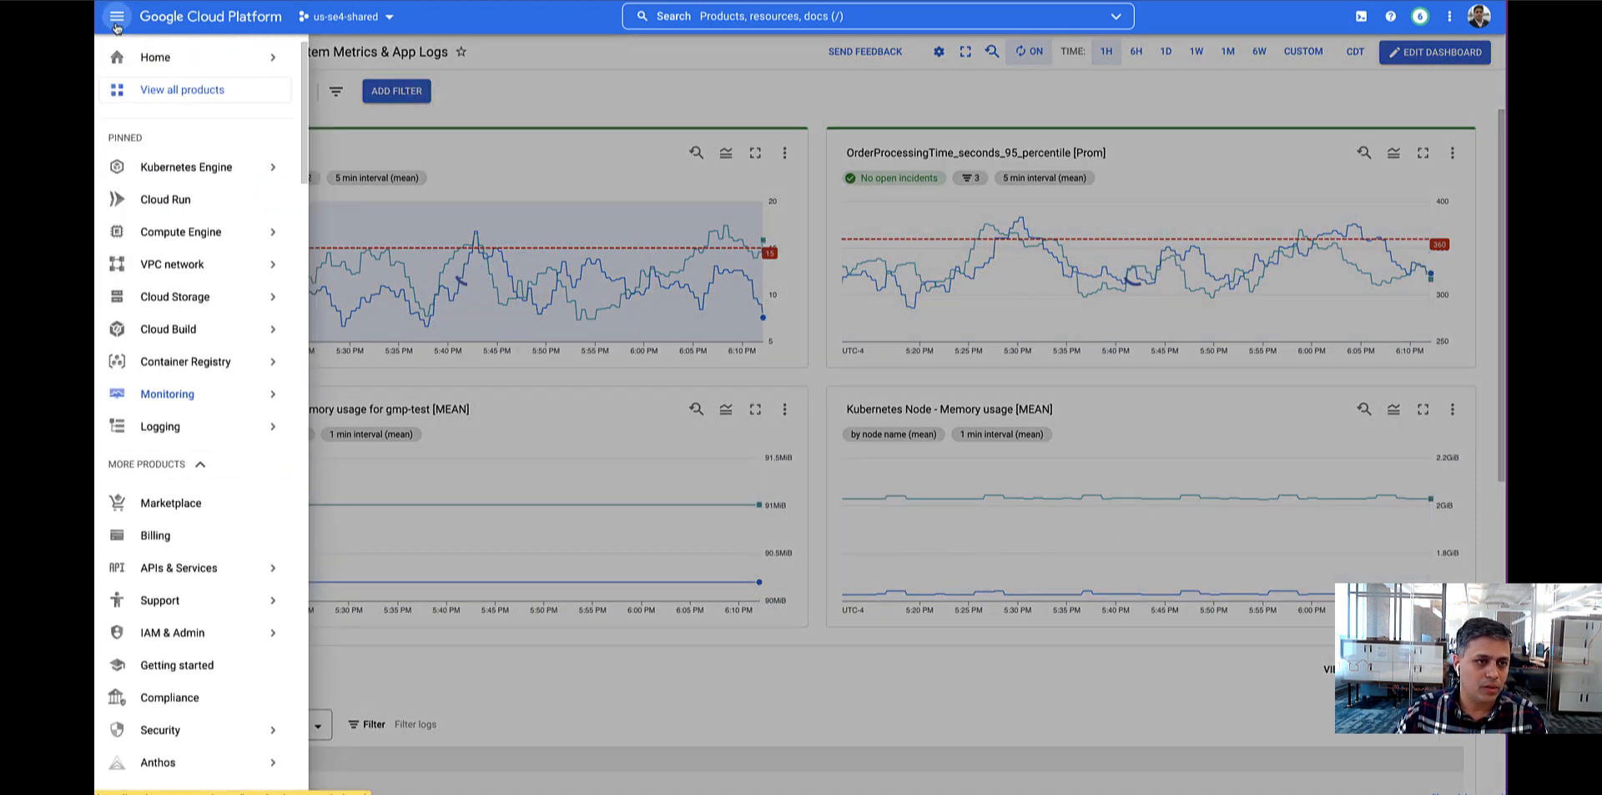
mouse_move(202, 409)
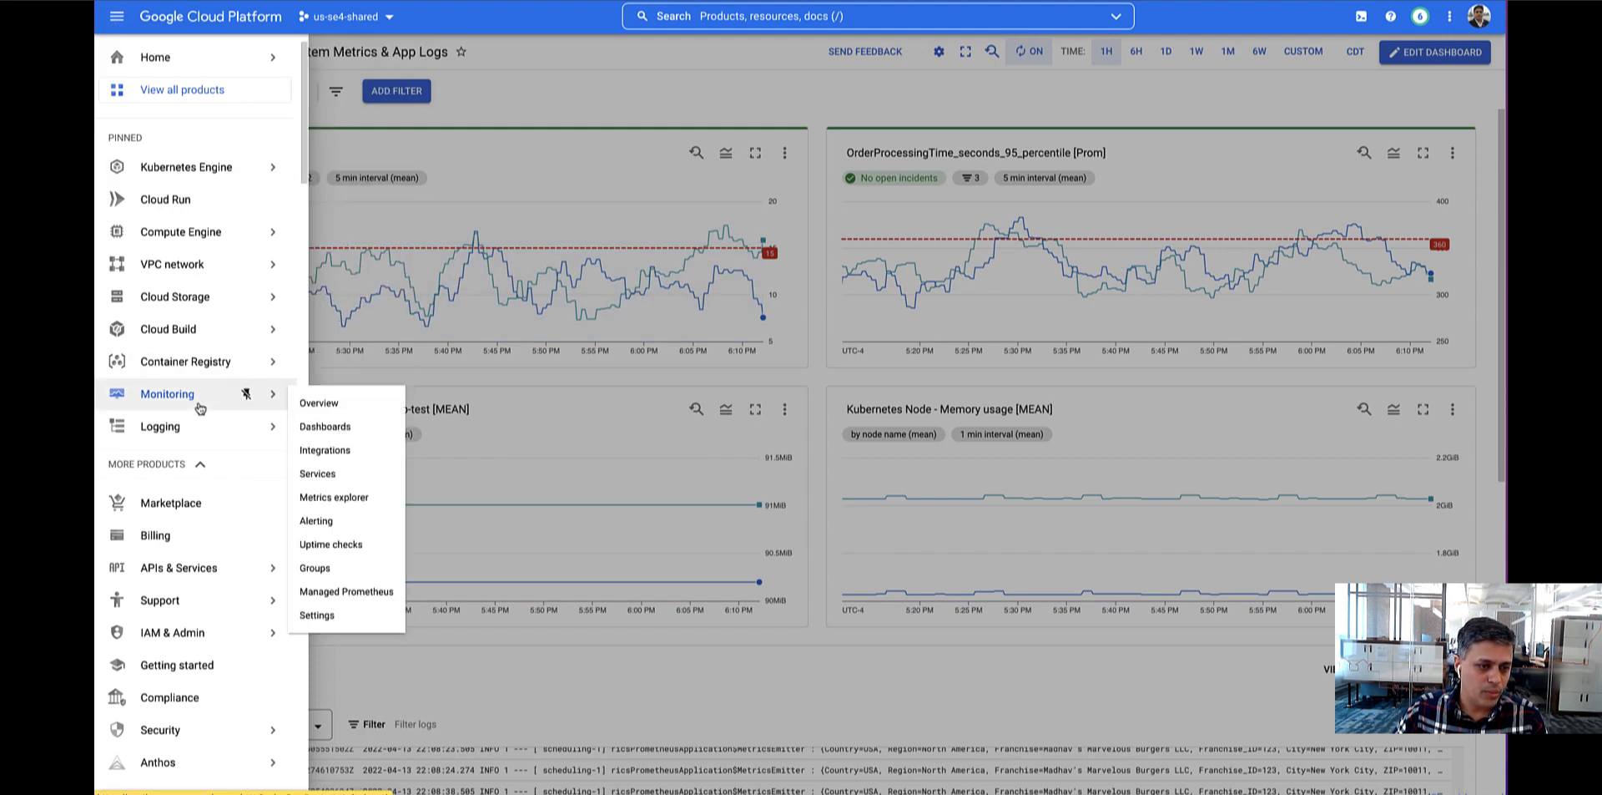
click(338, 427)
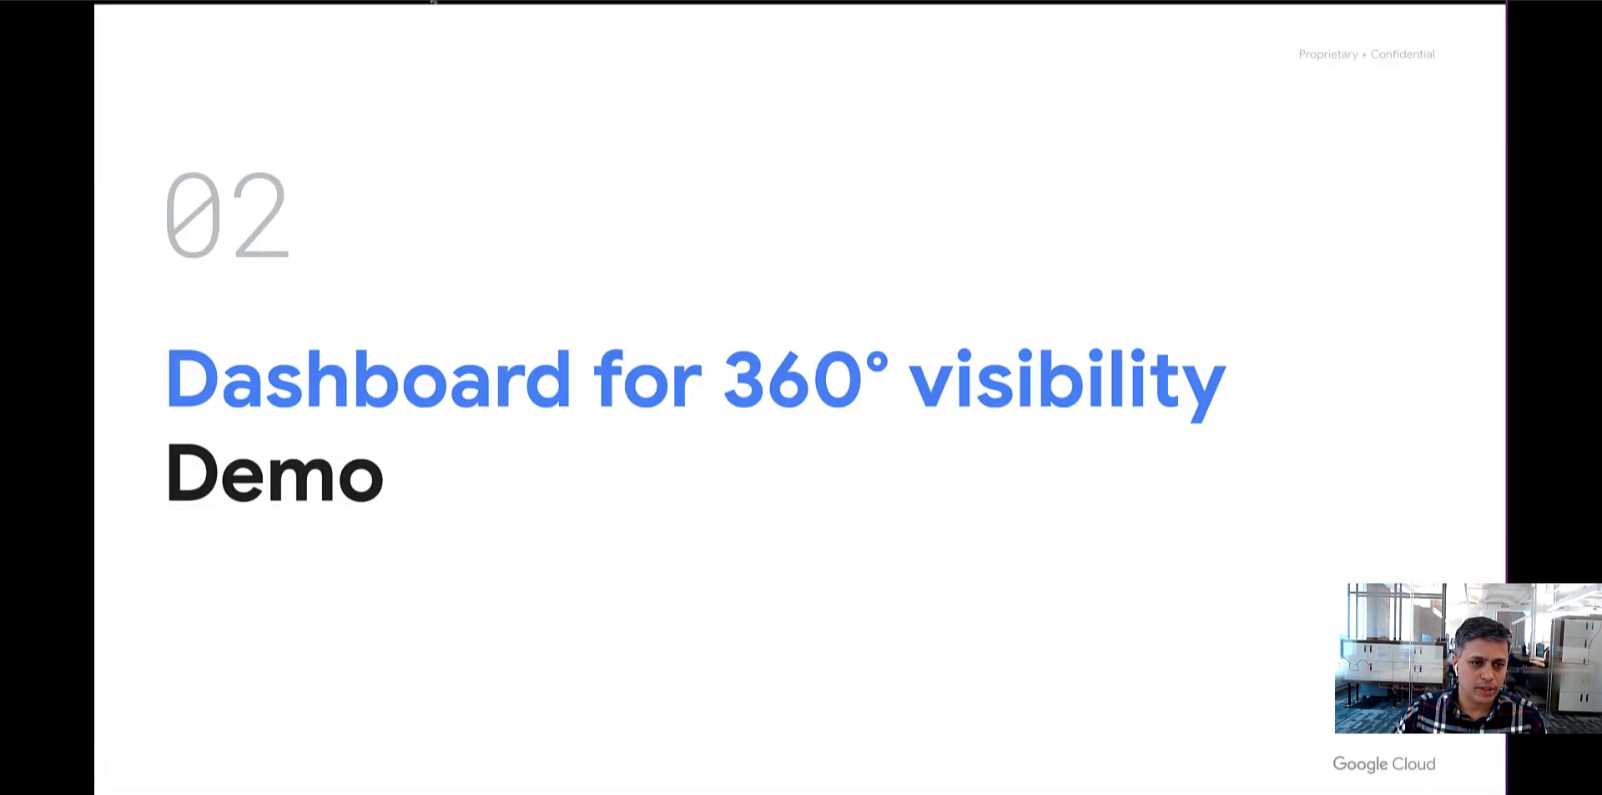
click(530, 512)
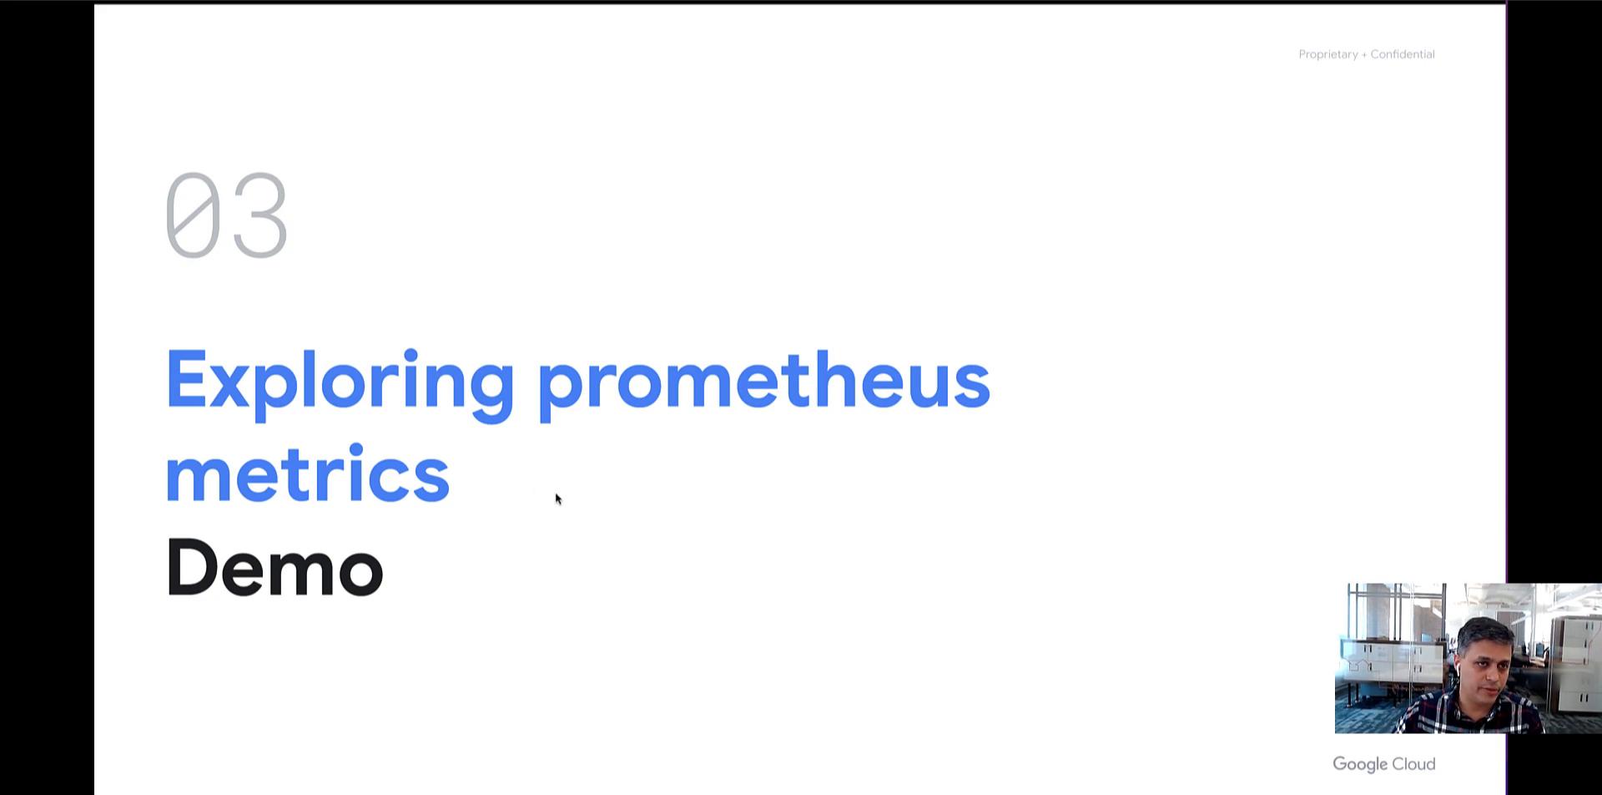
key(alt+Tab)
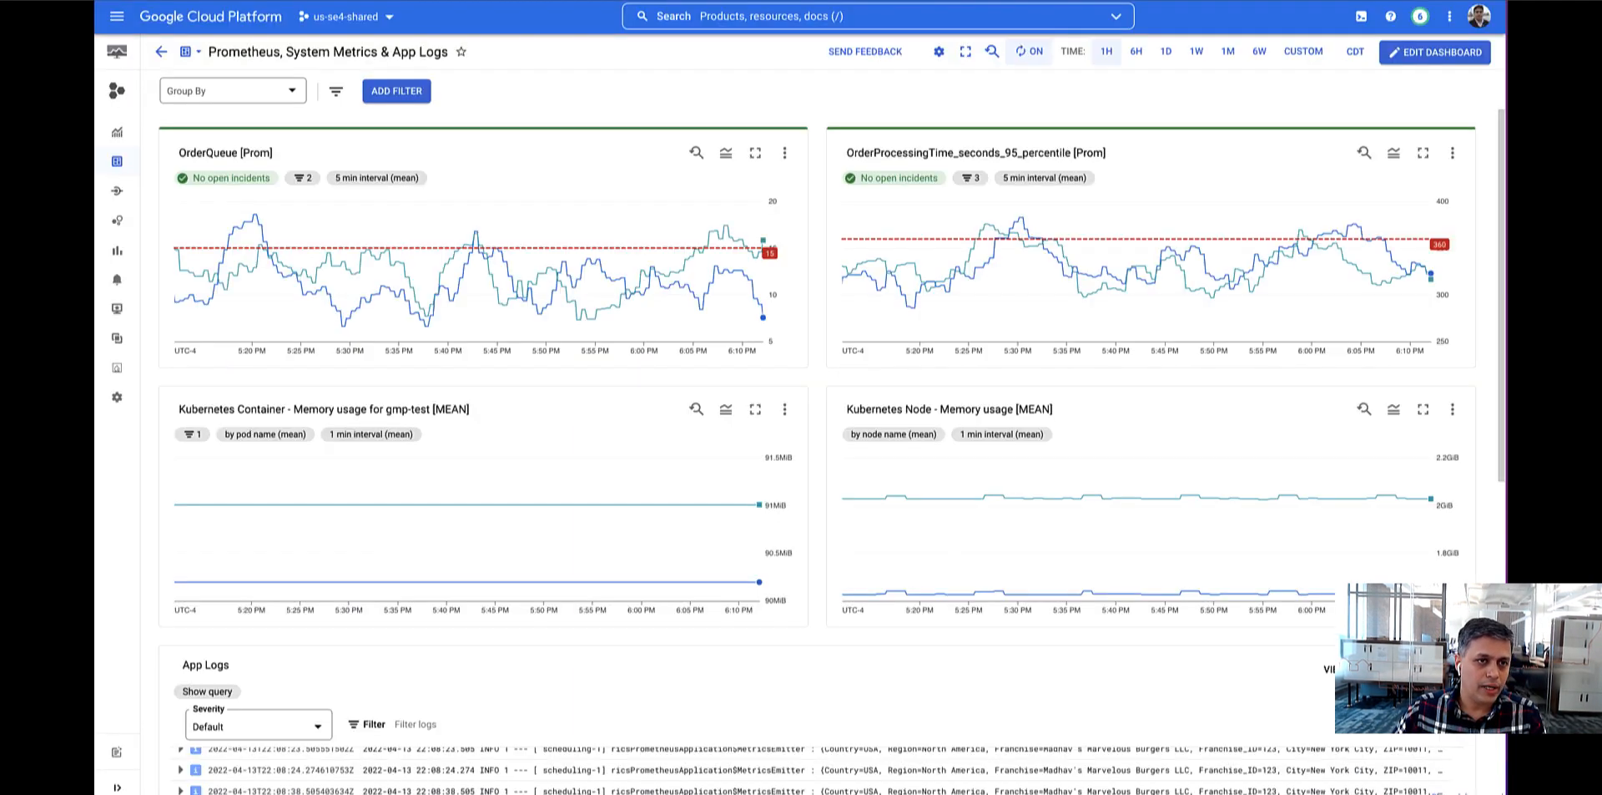
Go to the Managed Prometheus page and run the PromQL query Store_OrderQueue.
click(116, 17)
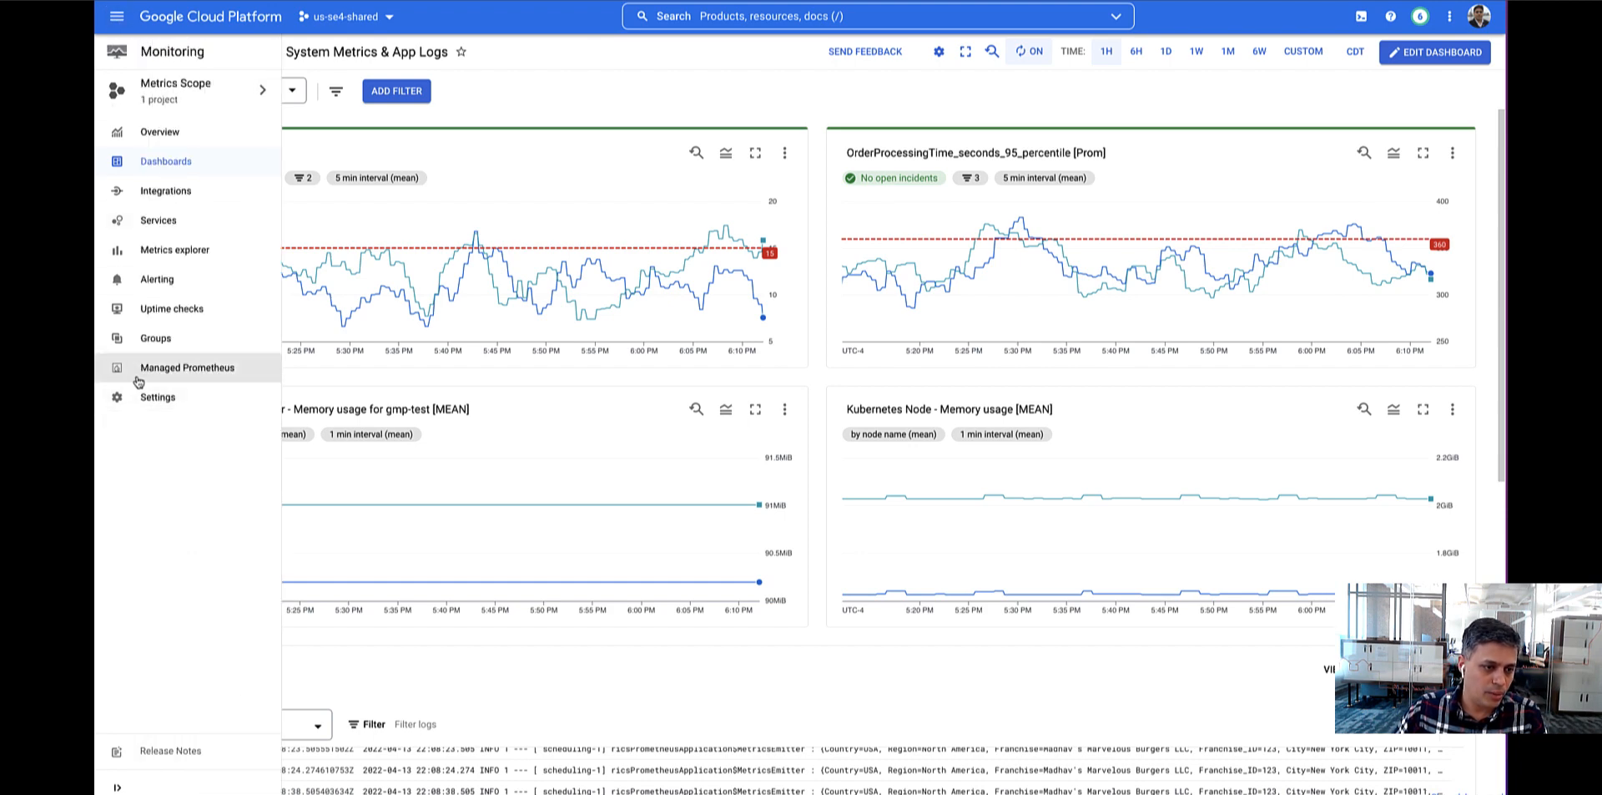
click(188, 369)
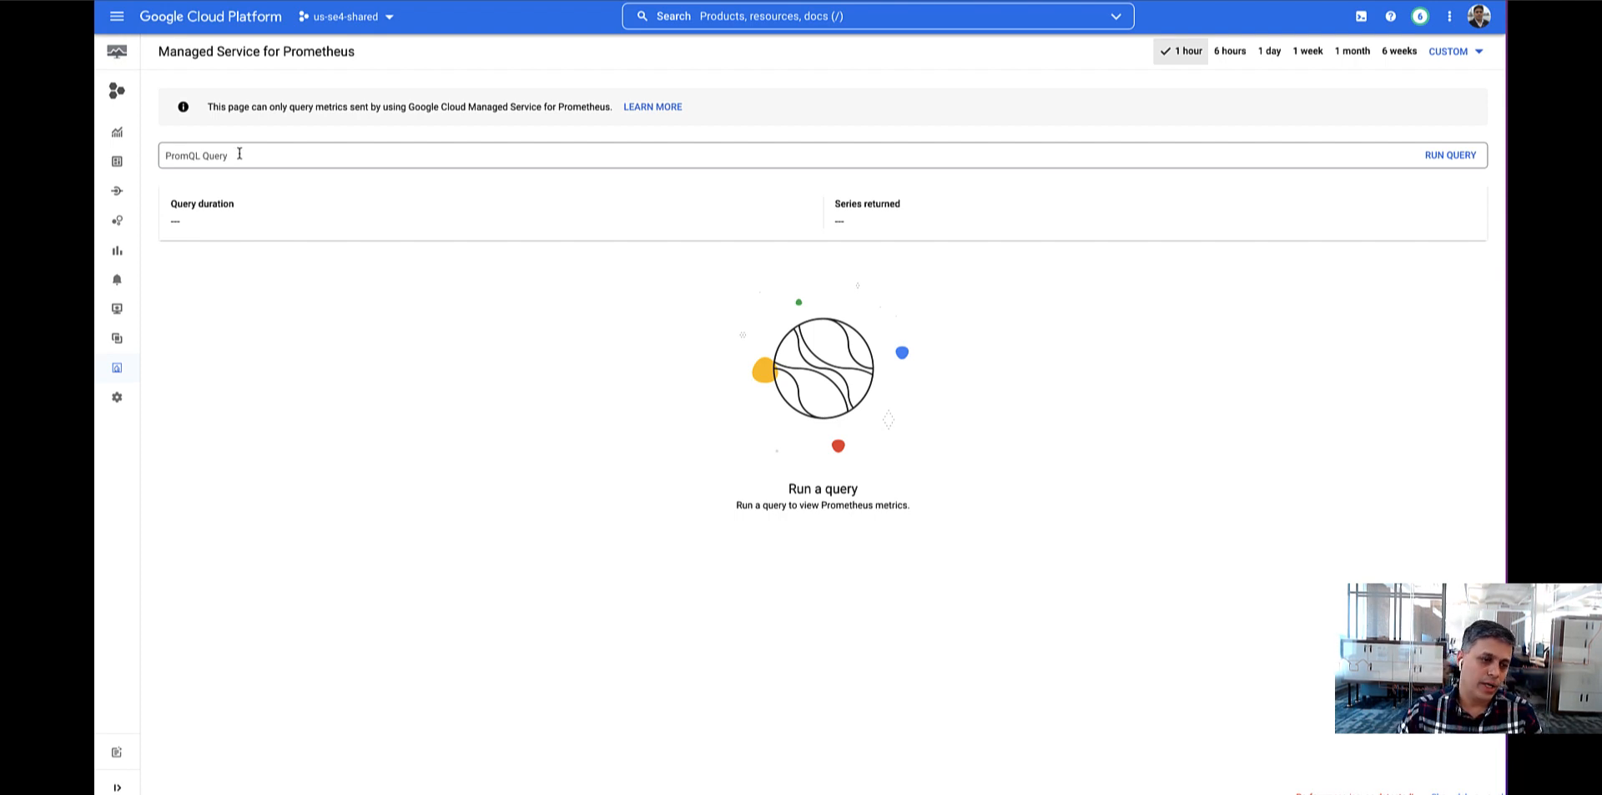
click(244, 155)
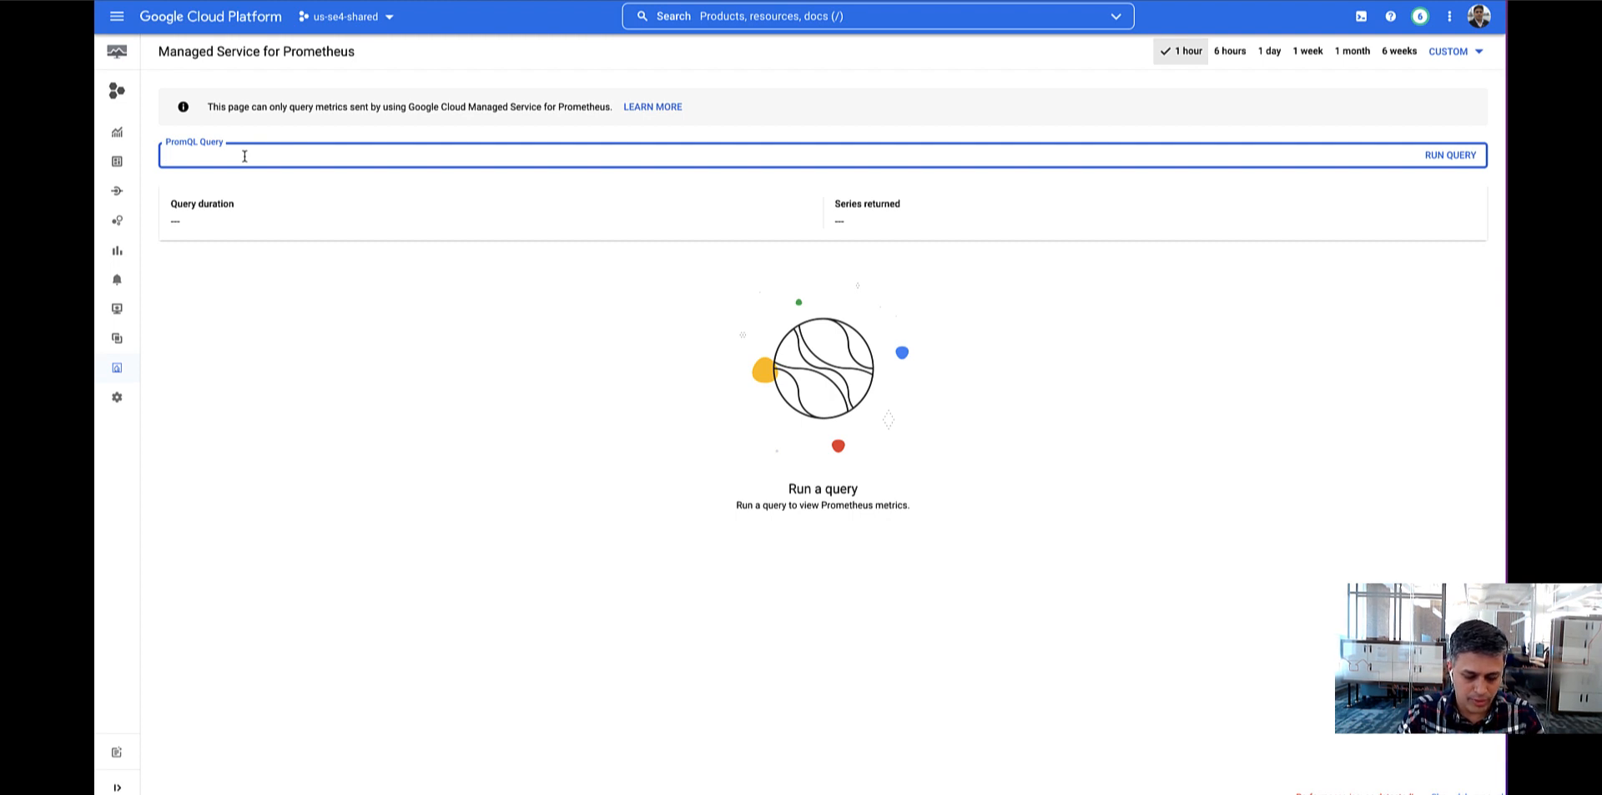
text(store)
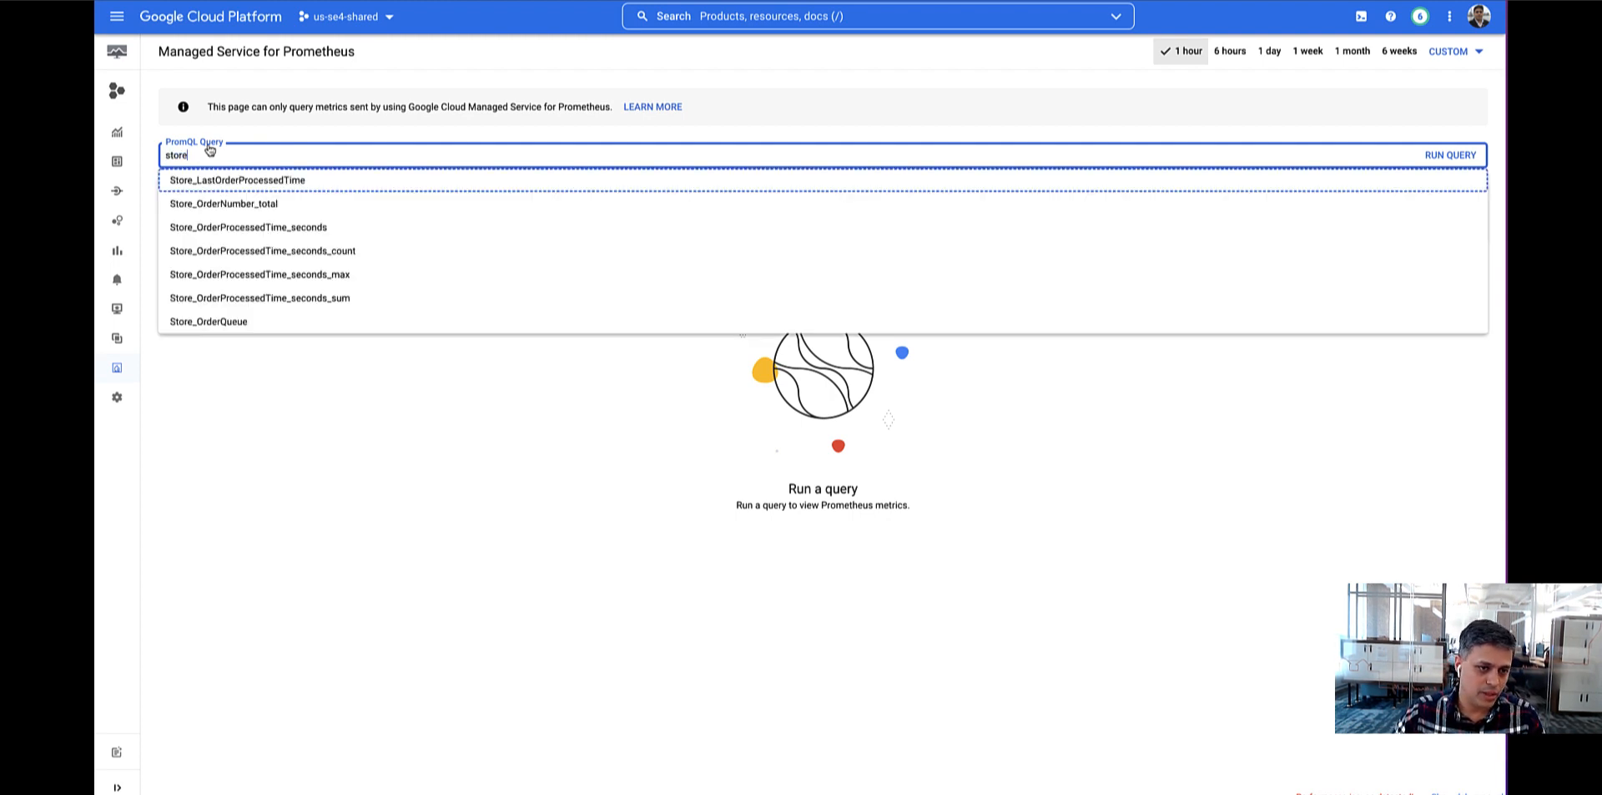
click(234, 324)
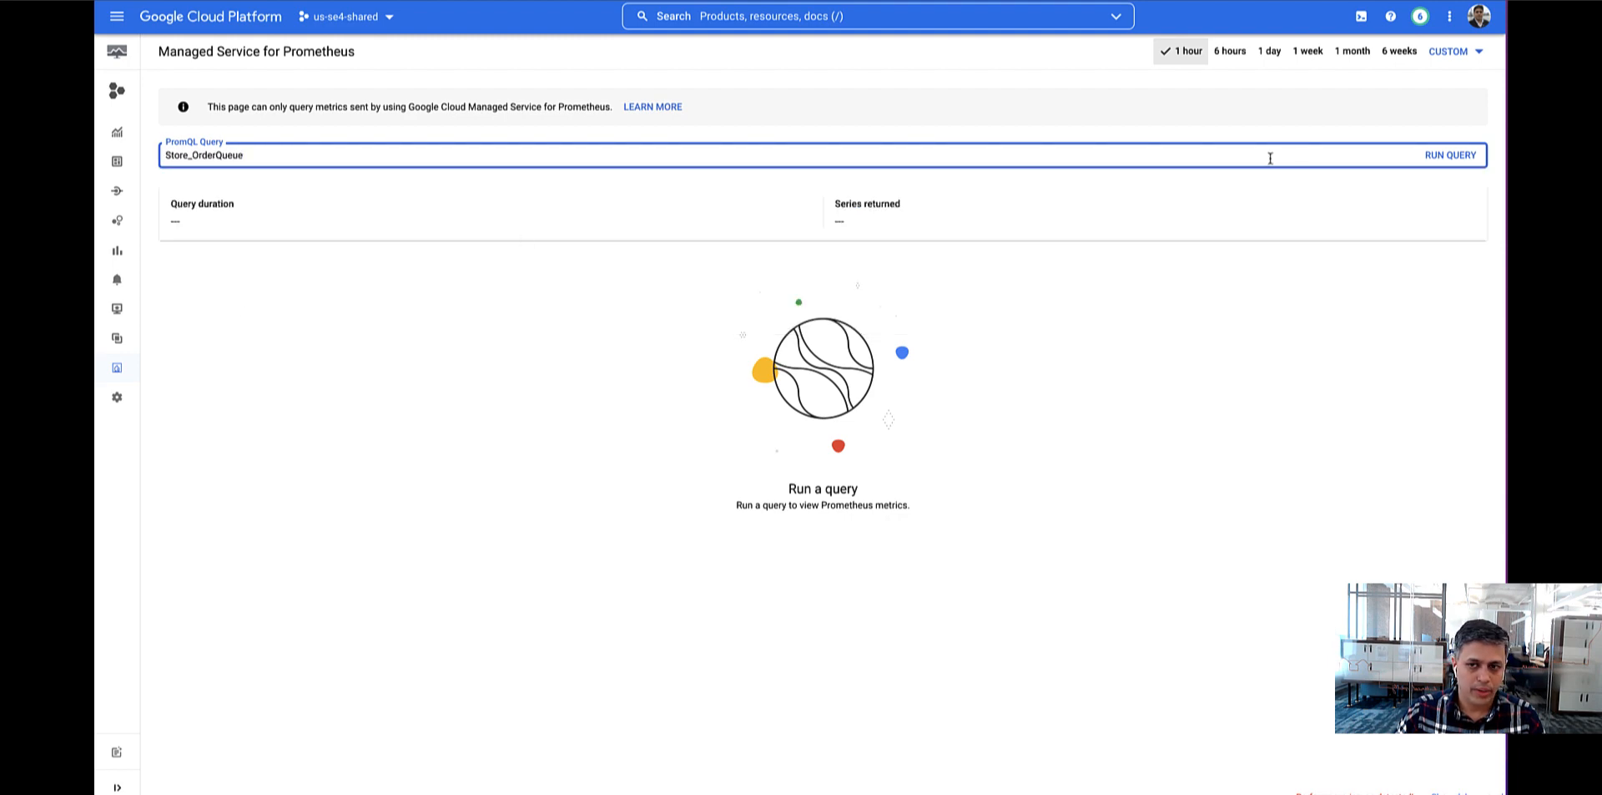
click(1430, 165)
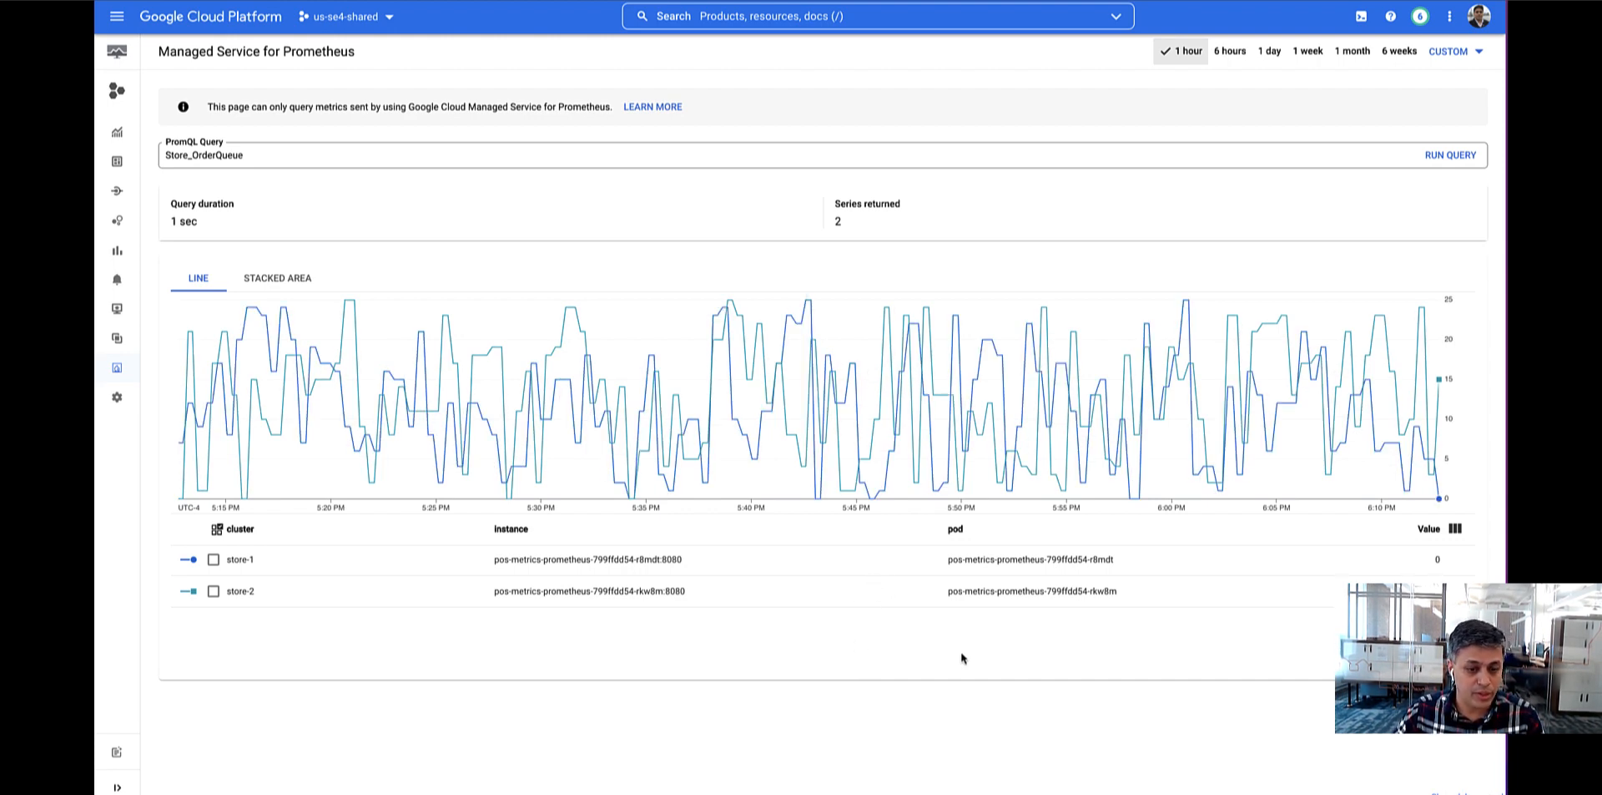
Configure the chart legend to show the franchiseID, region, storeID and zip columns.
click(1456, 531)
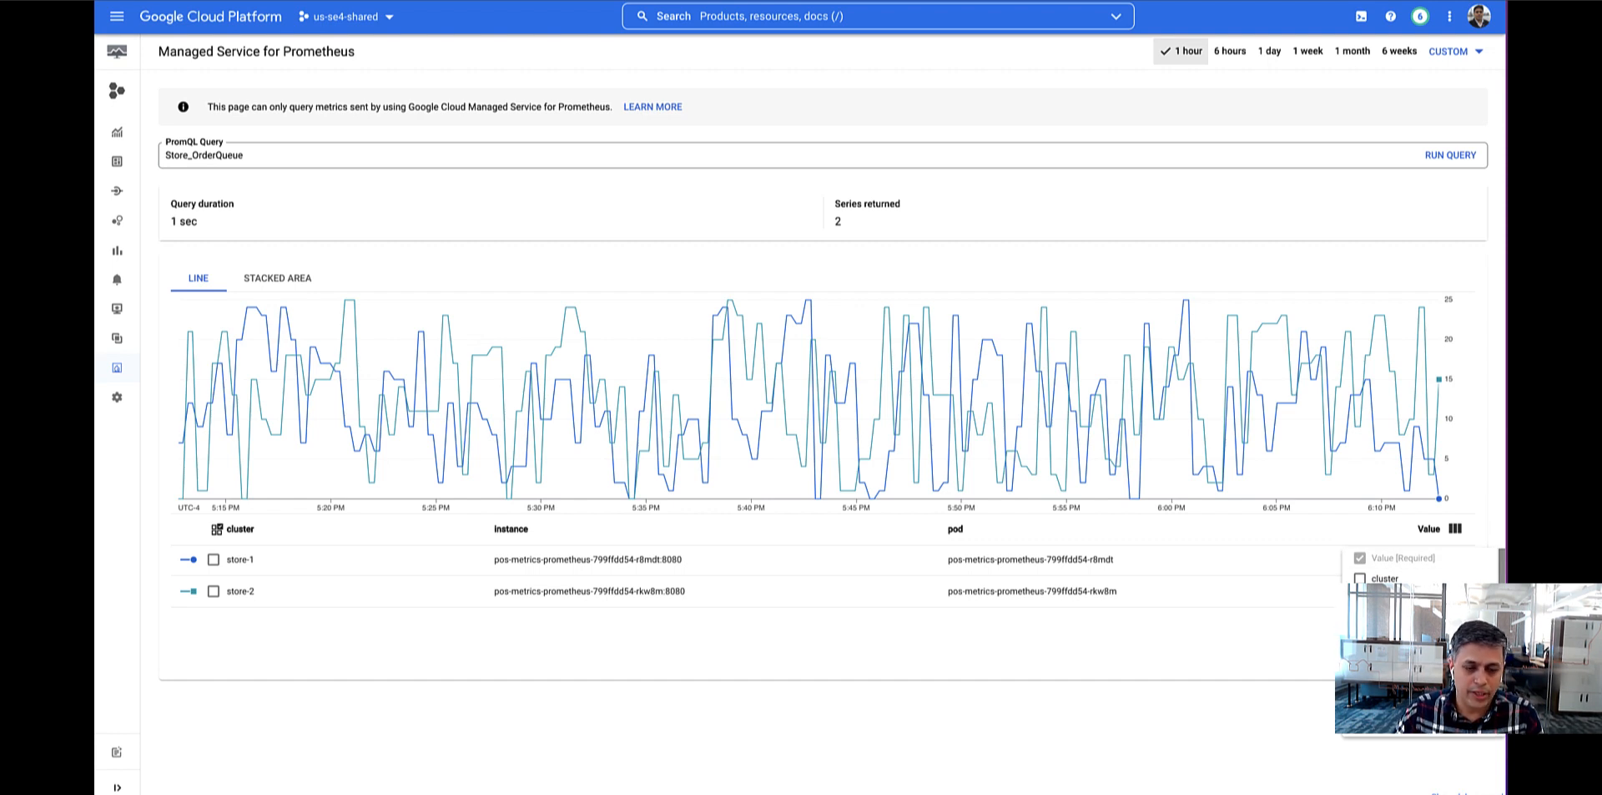
scroll(1419, 567, down, 3)
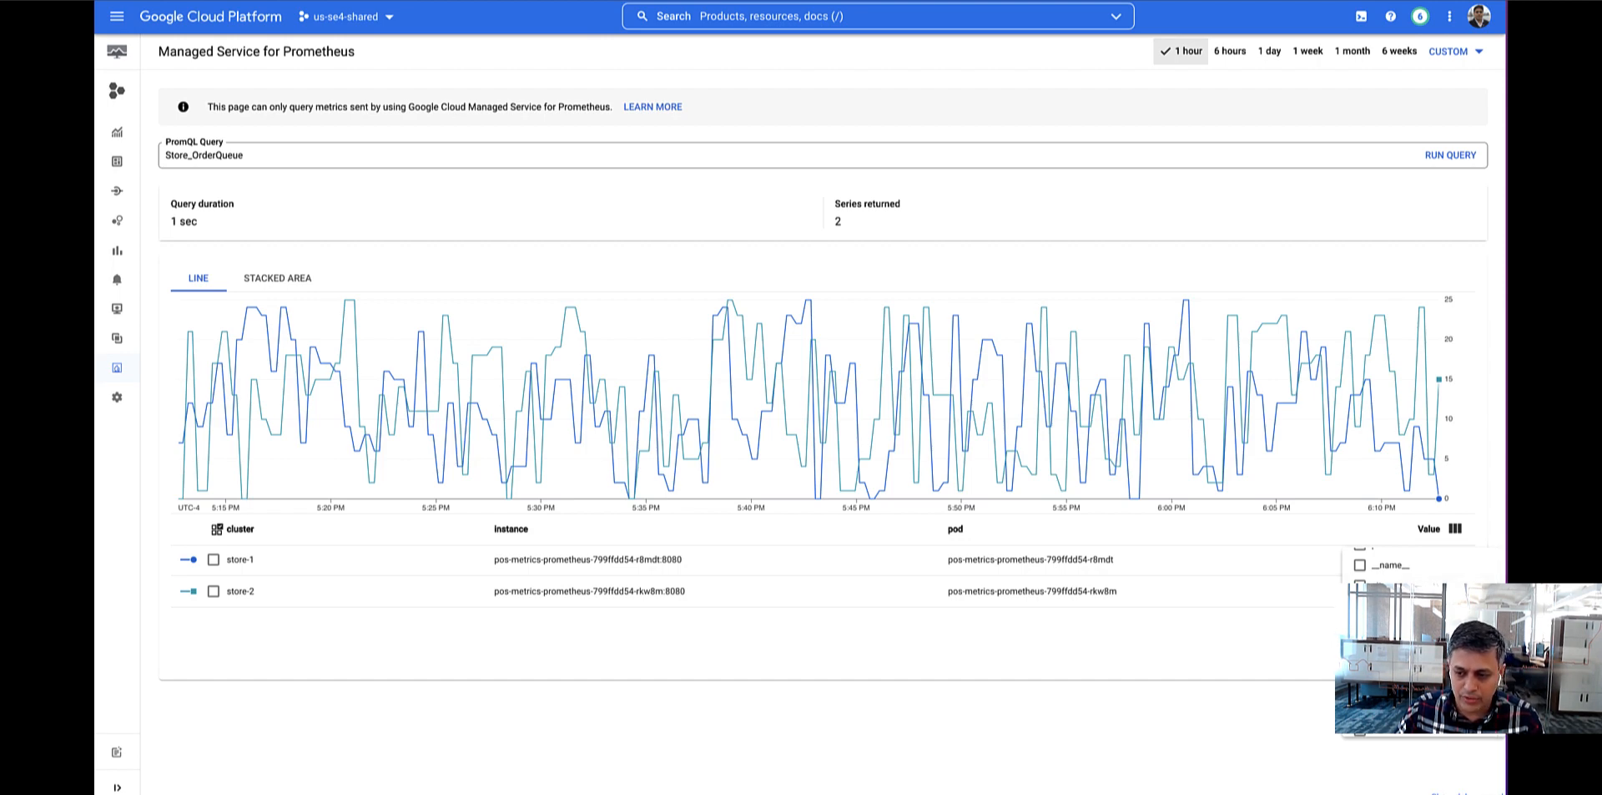
scroll(1385, 563, down, 2)
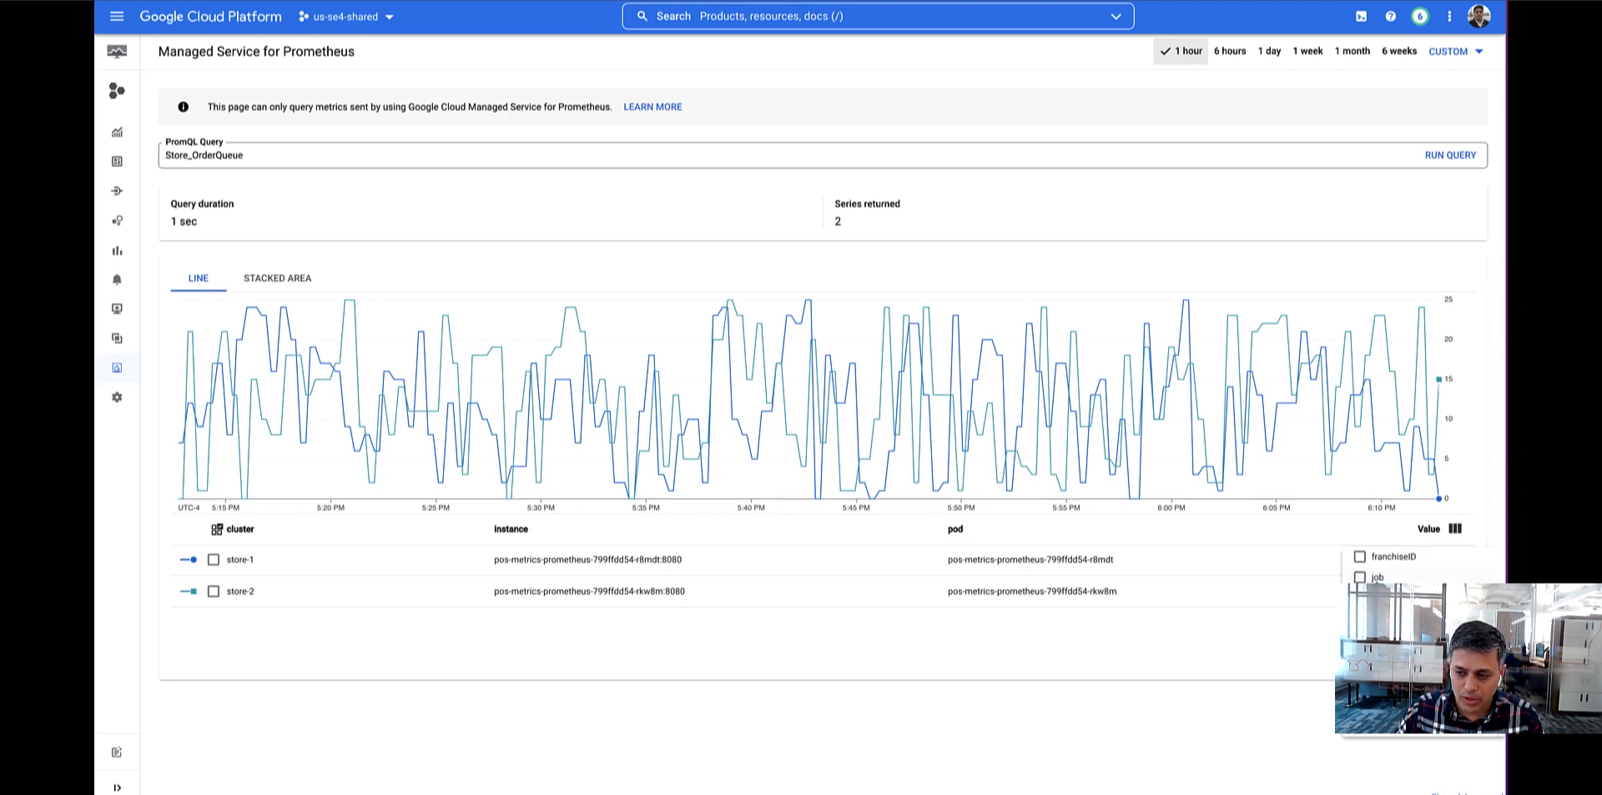
click(1360, 555)
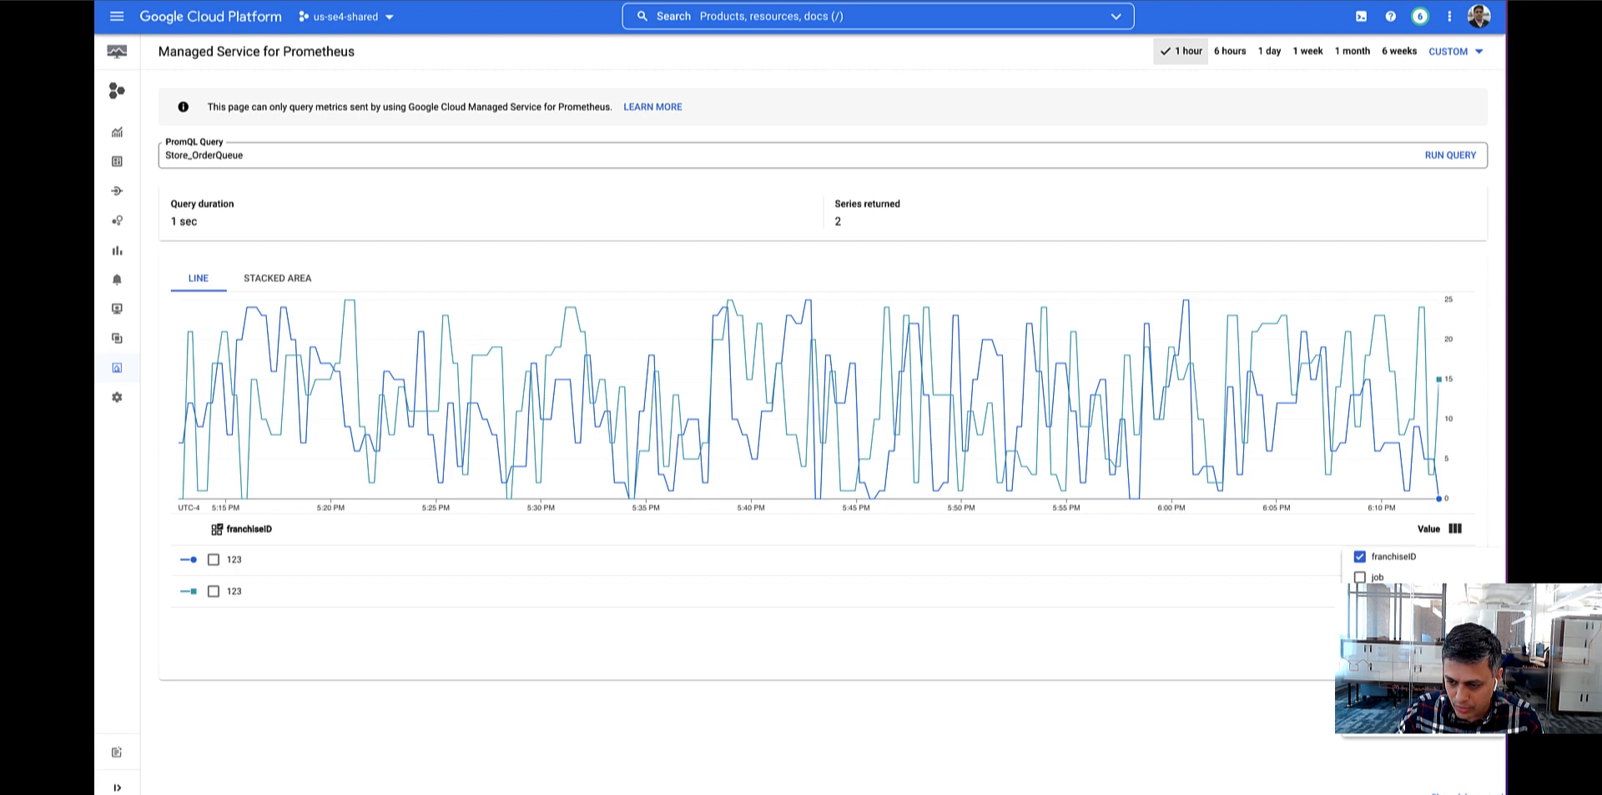
click(1362, 733)
click(1361, 702)
click(1360, 722)
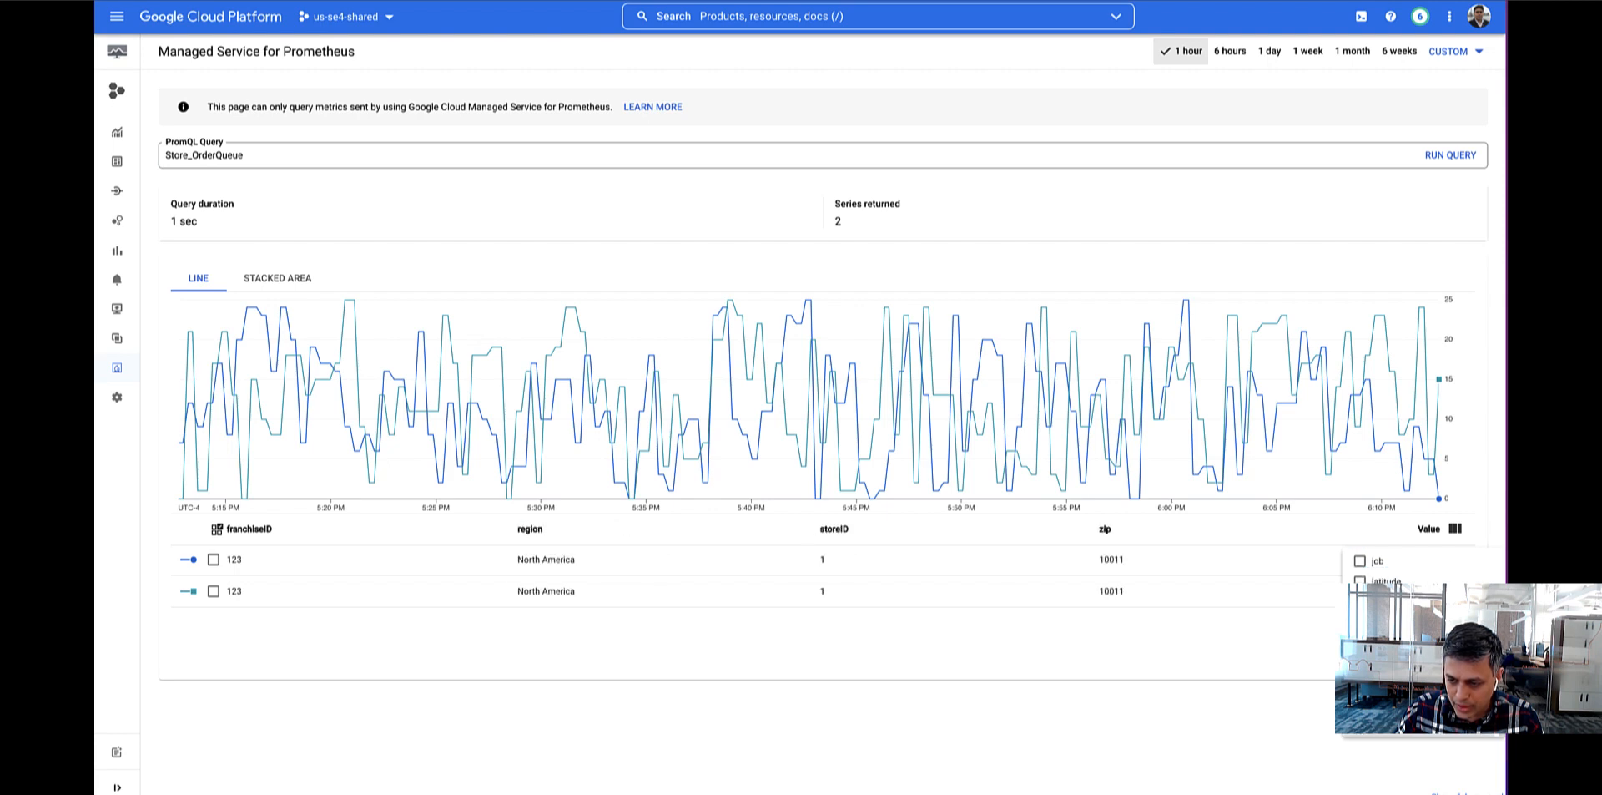
Add the country and franchise columns to the chart legend.
scroll(1418, 651, up, 3)
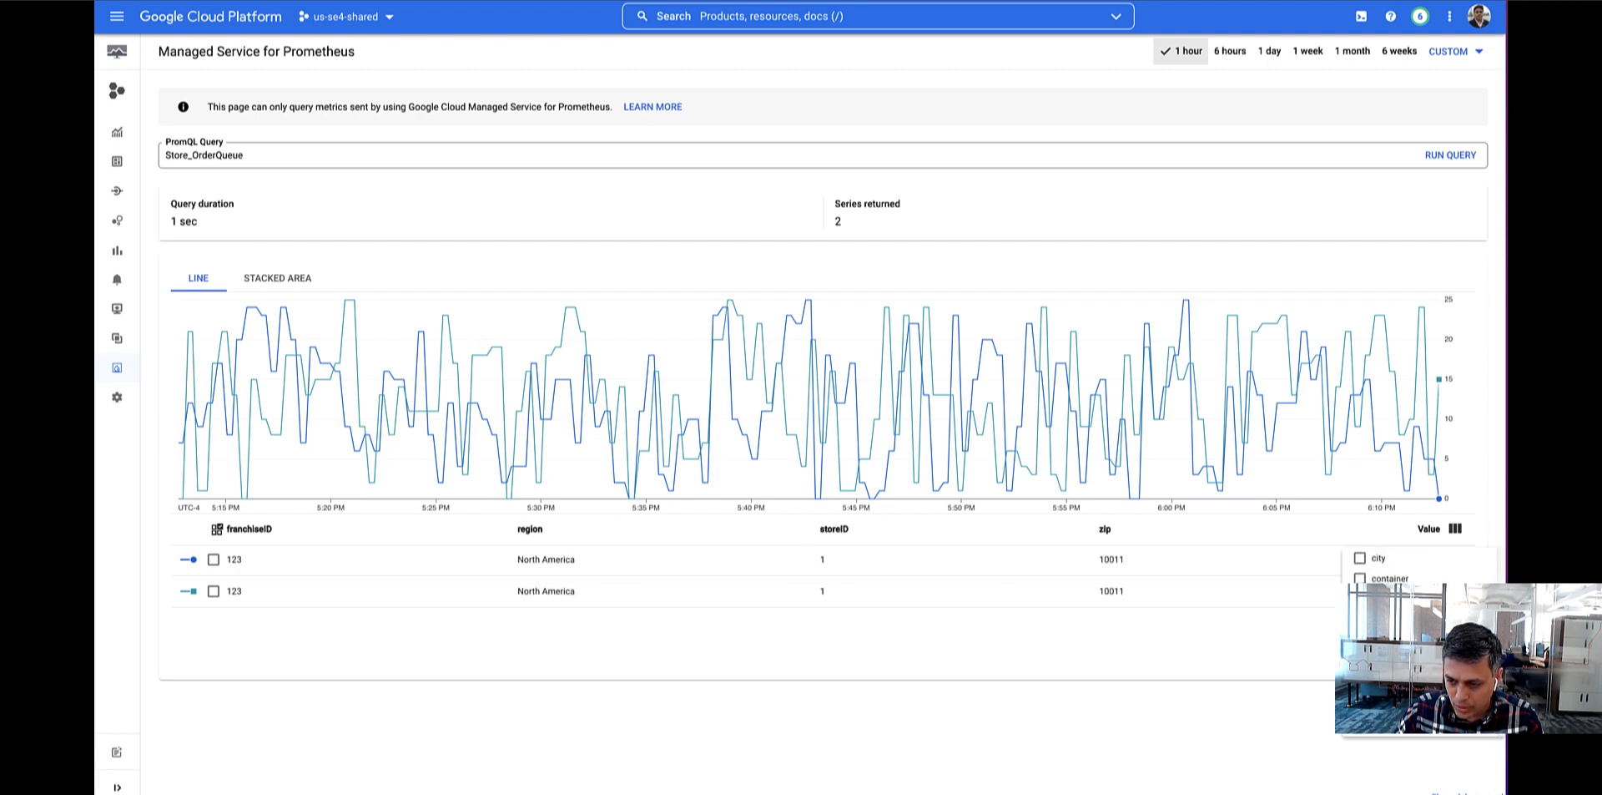
click(1360, 598)
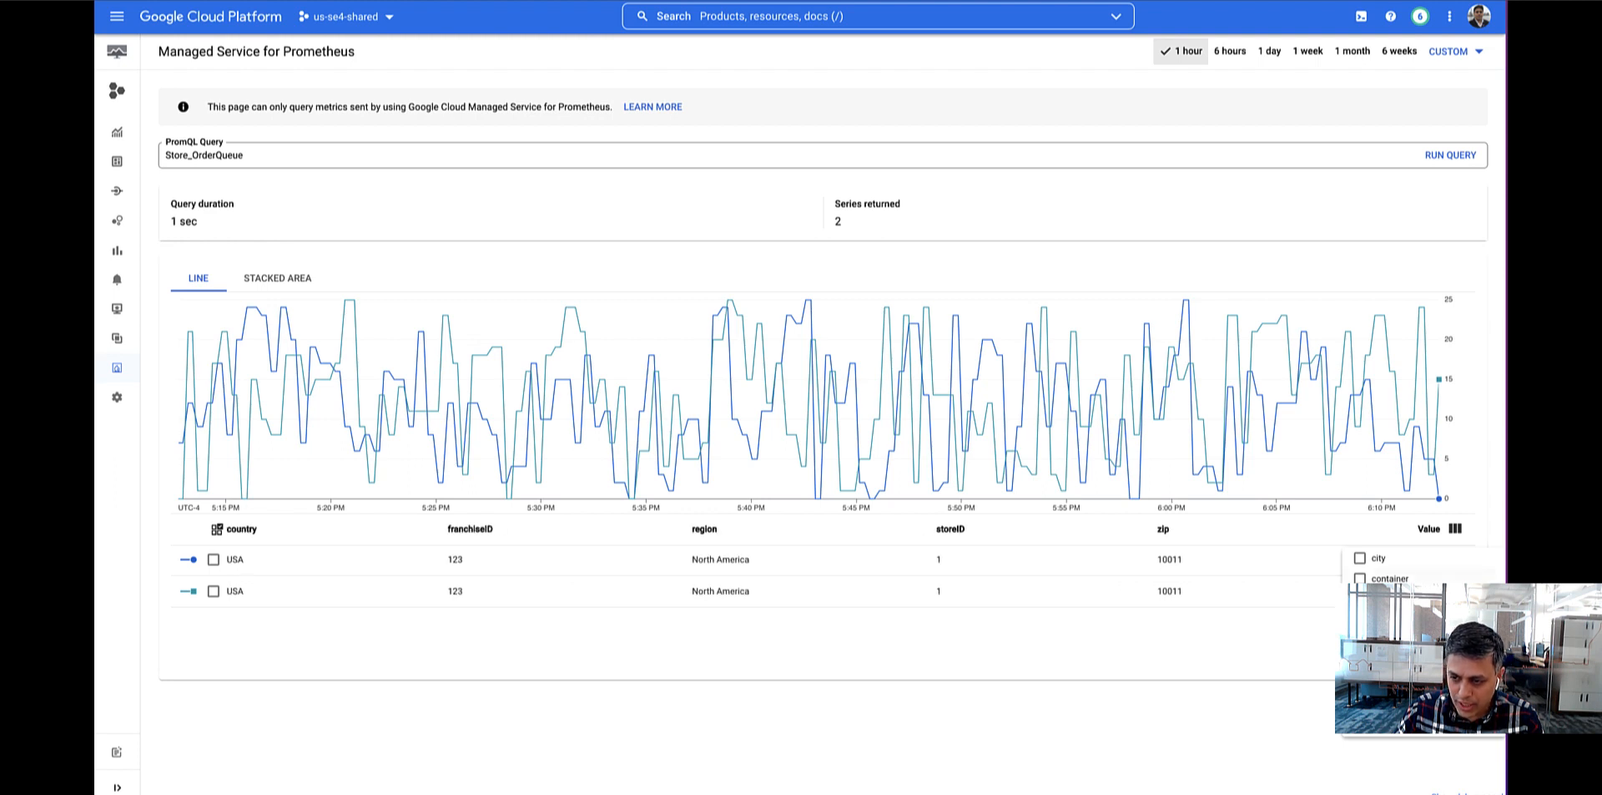
click(1361, 618)
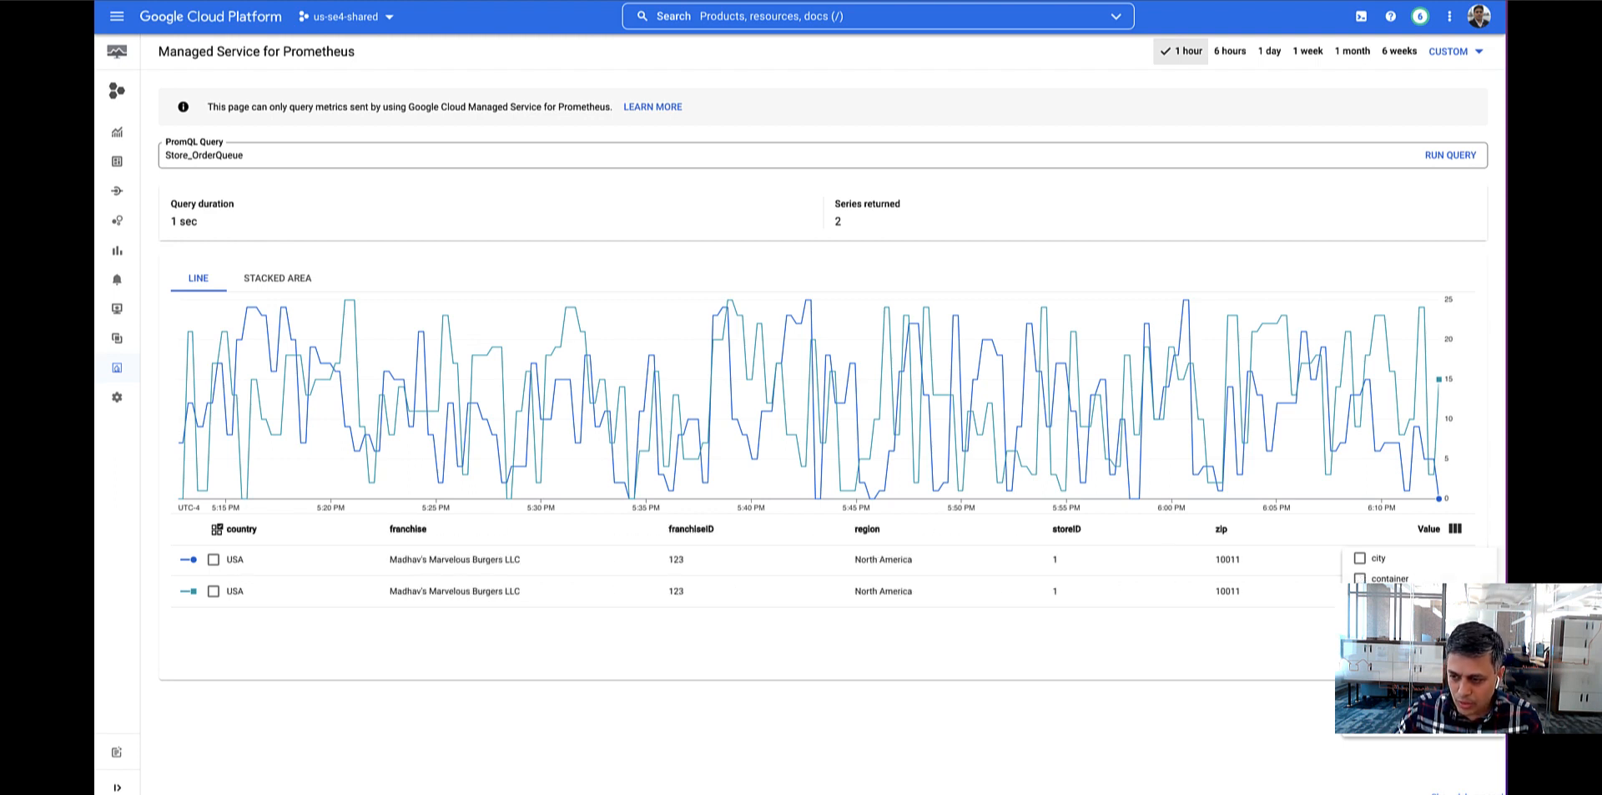
scroll(1362, 701, down, 3)
click(840, 762)
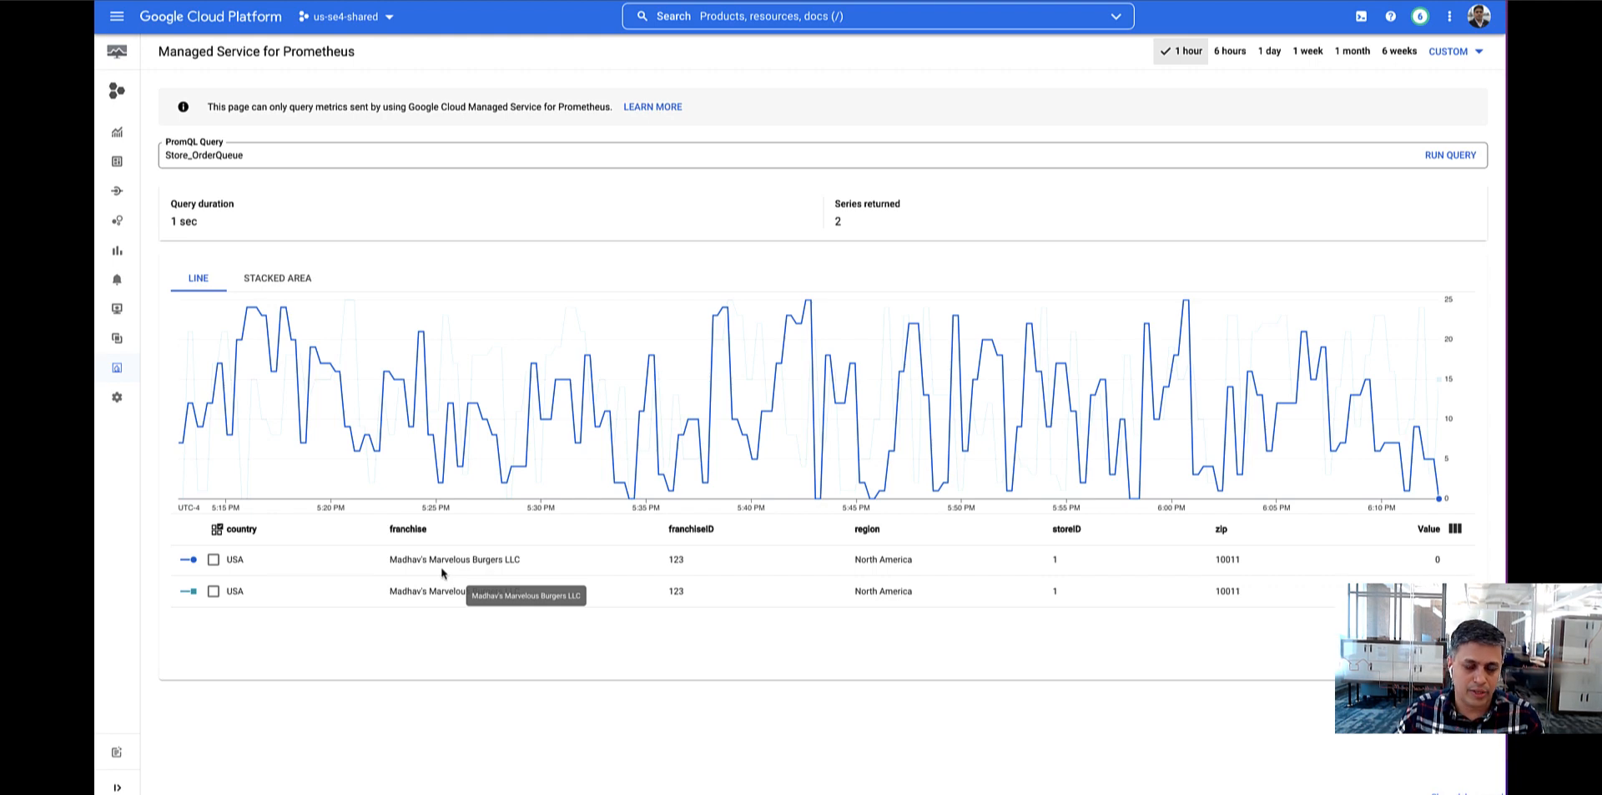
Change the PromQL query to sum(Store_OrderQueue) and run it.
click(274, 159)
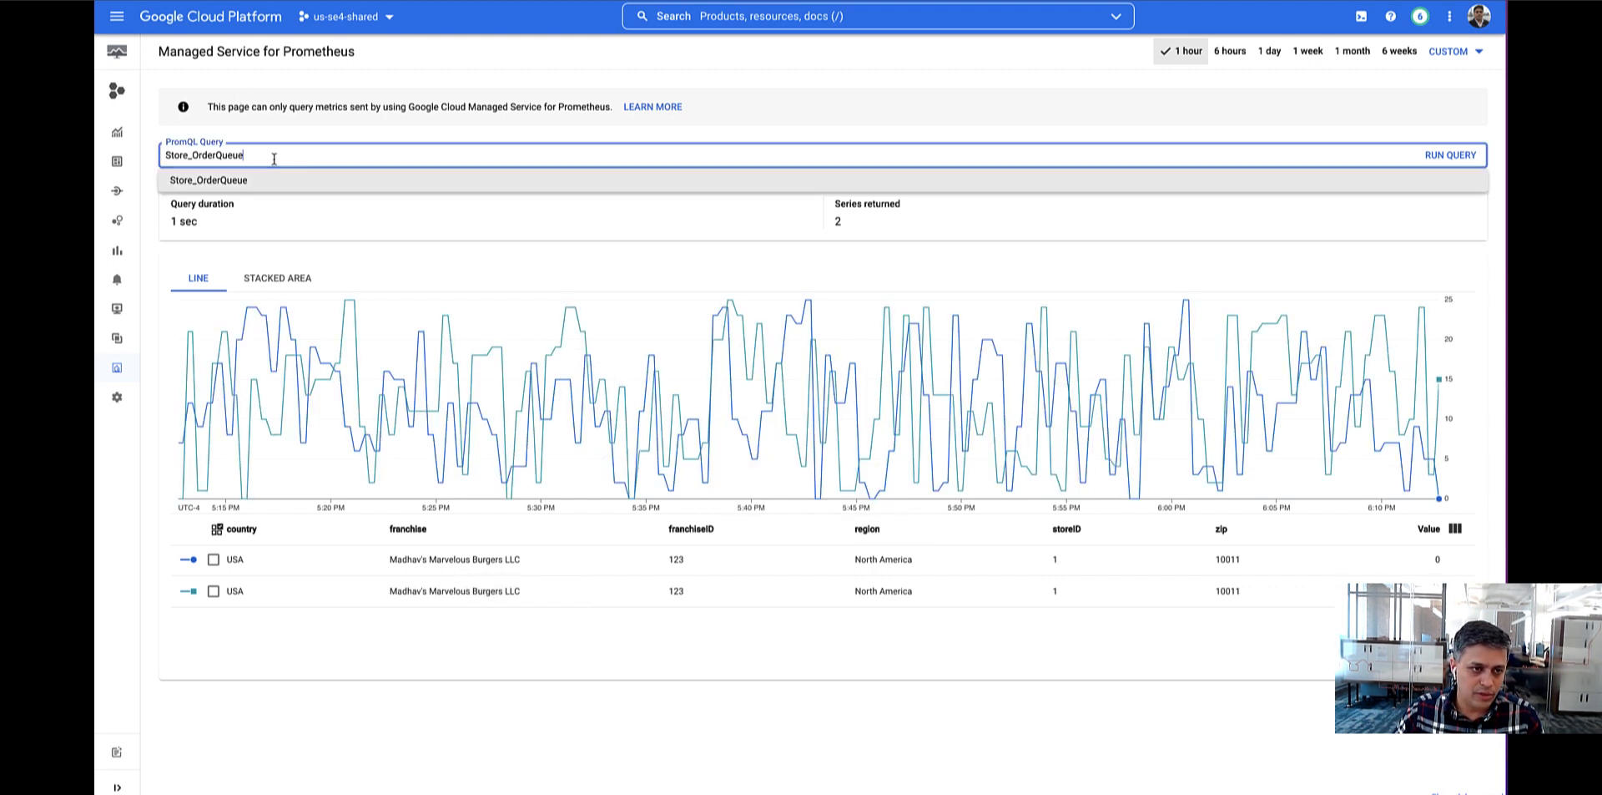
key(Down)
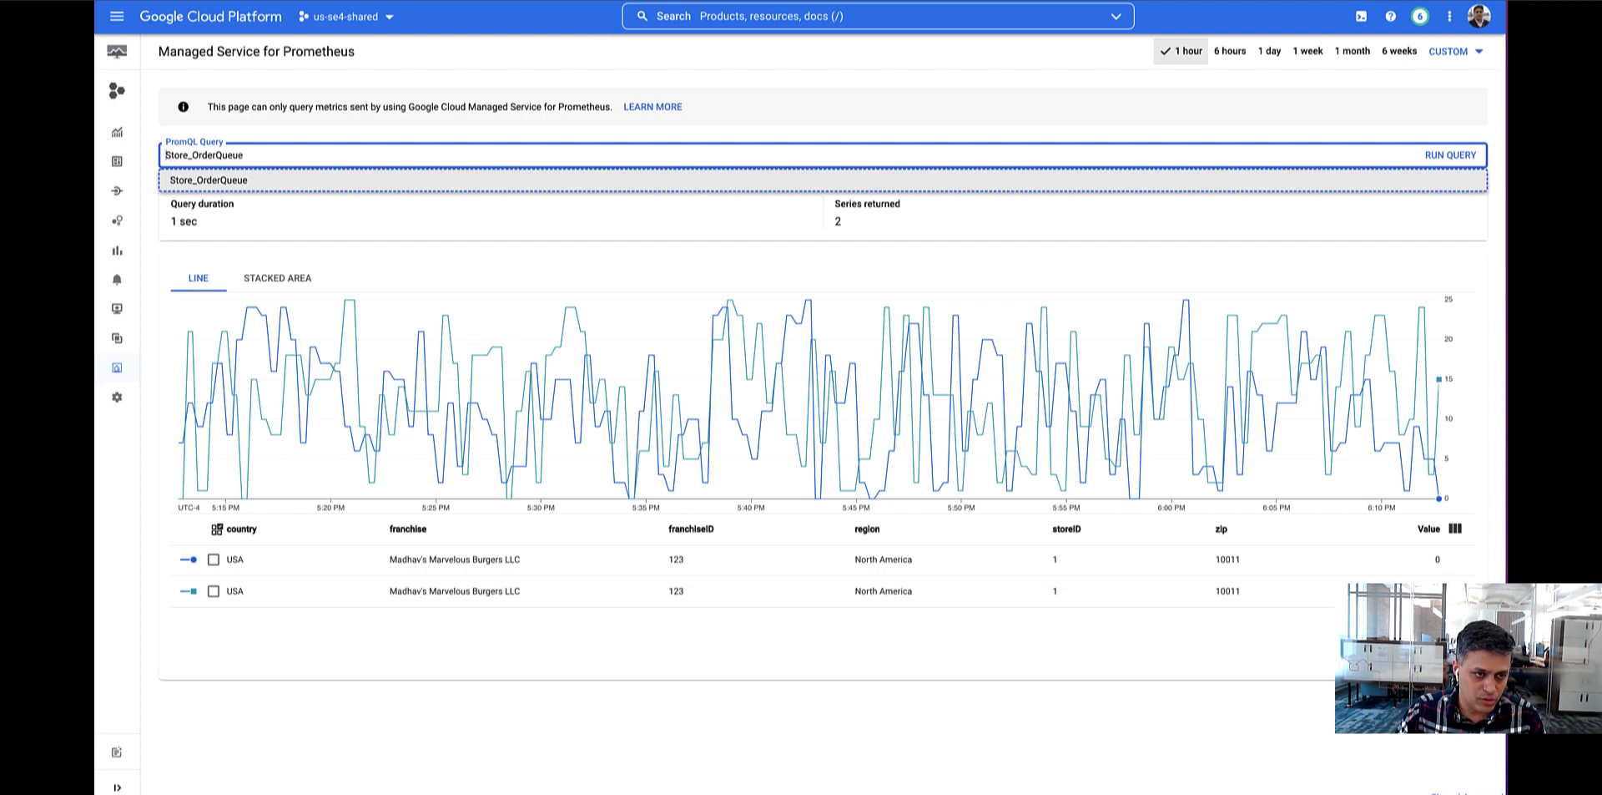
key(Home)
text(sum)
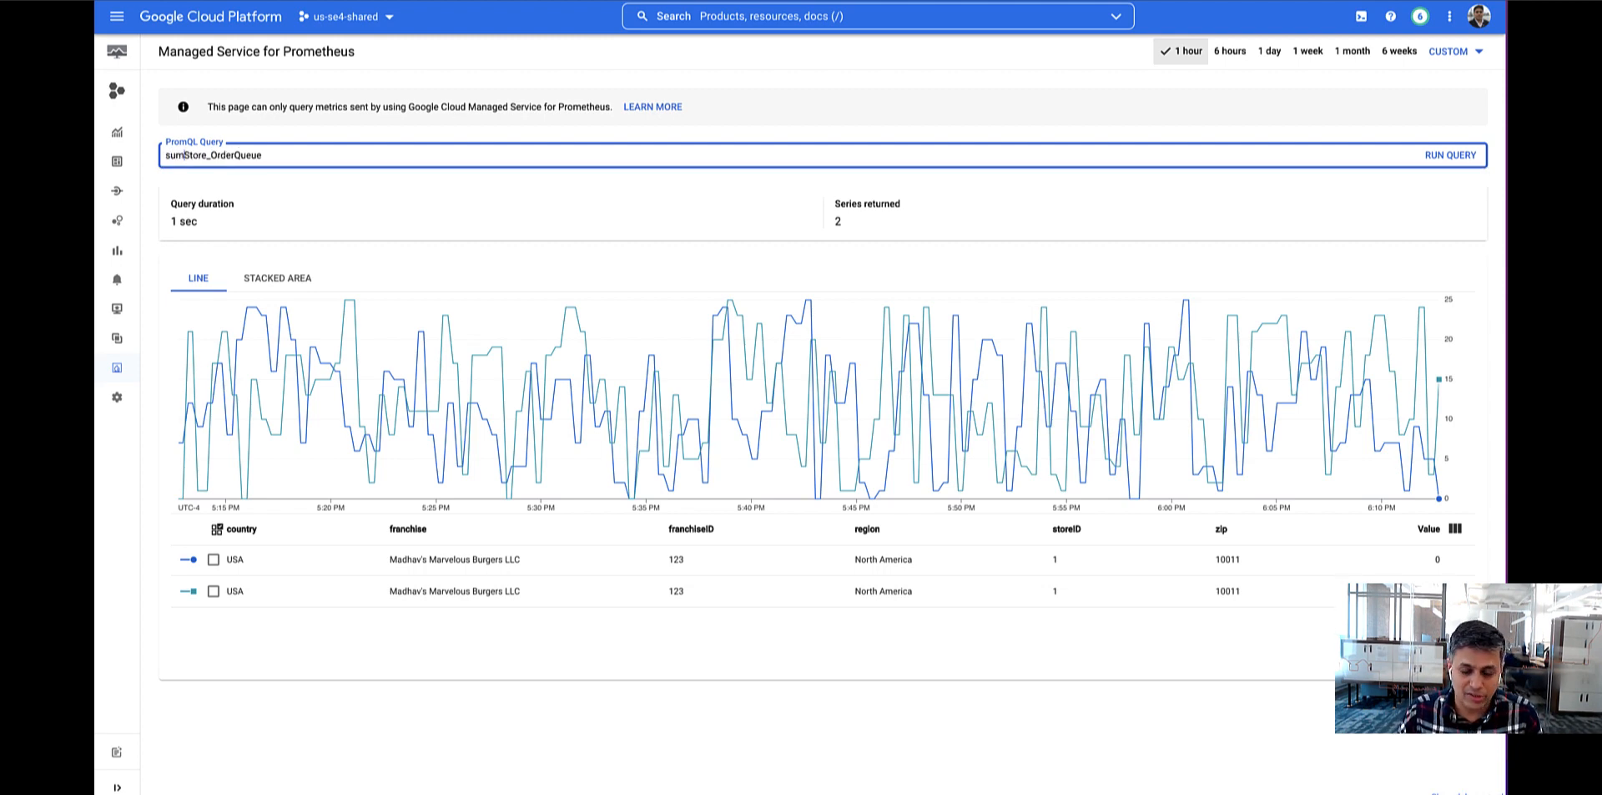
text(()
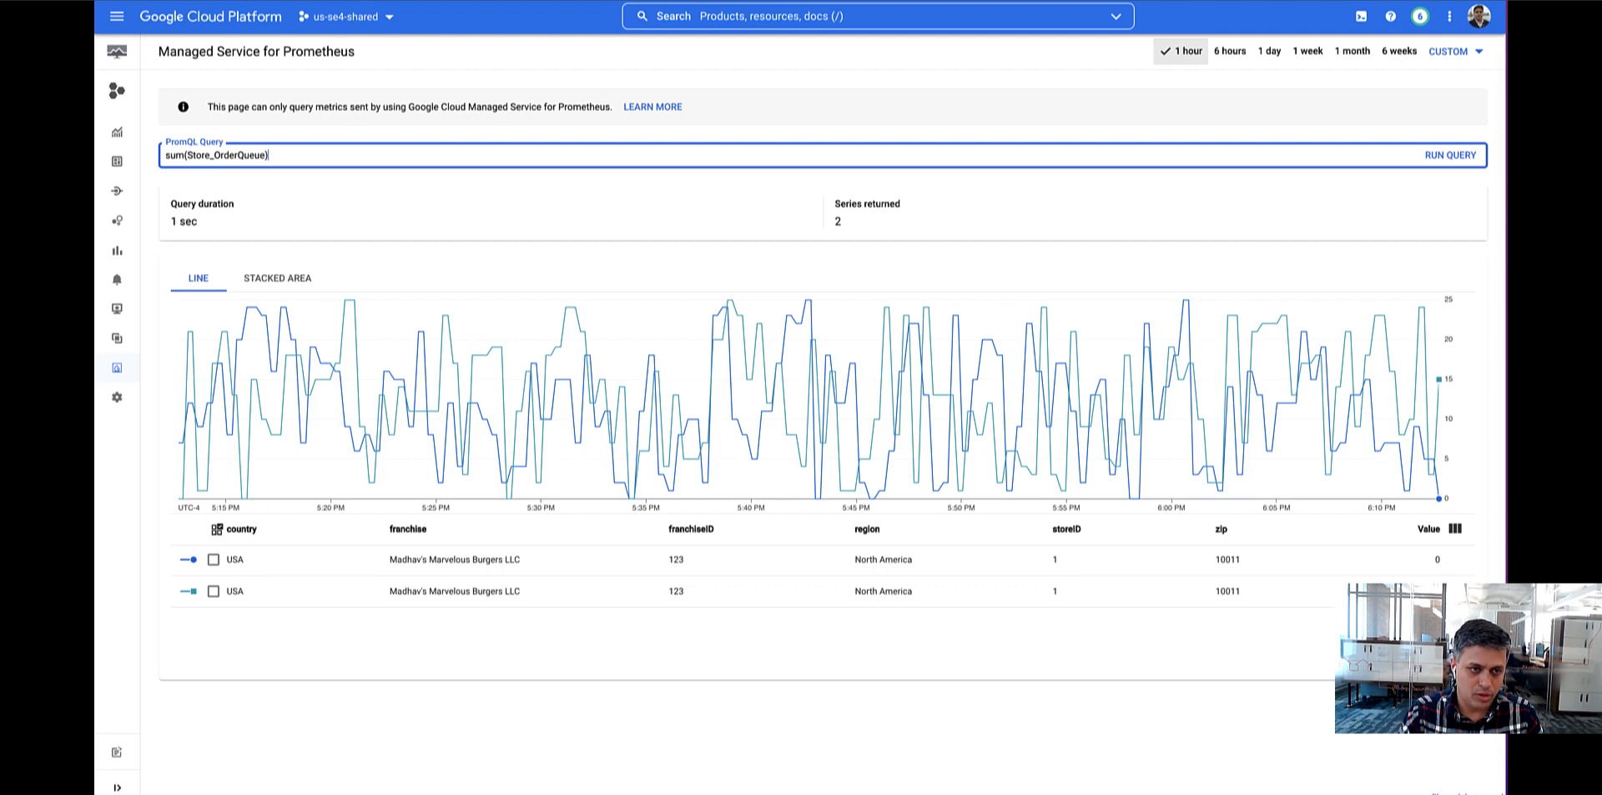
click(1430, 158)
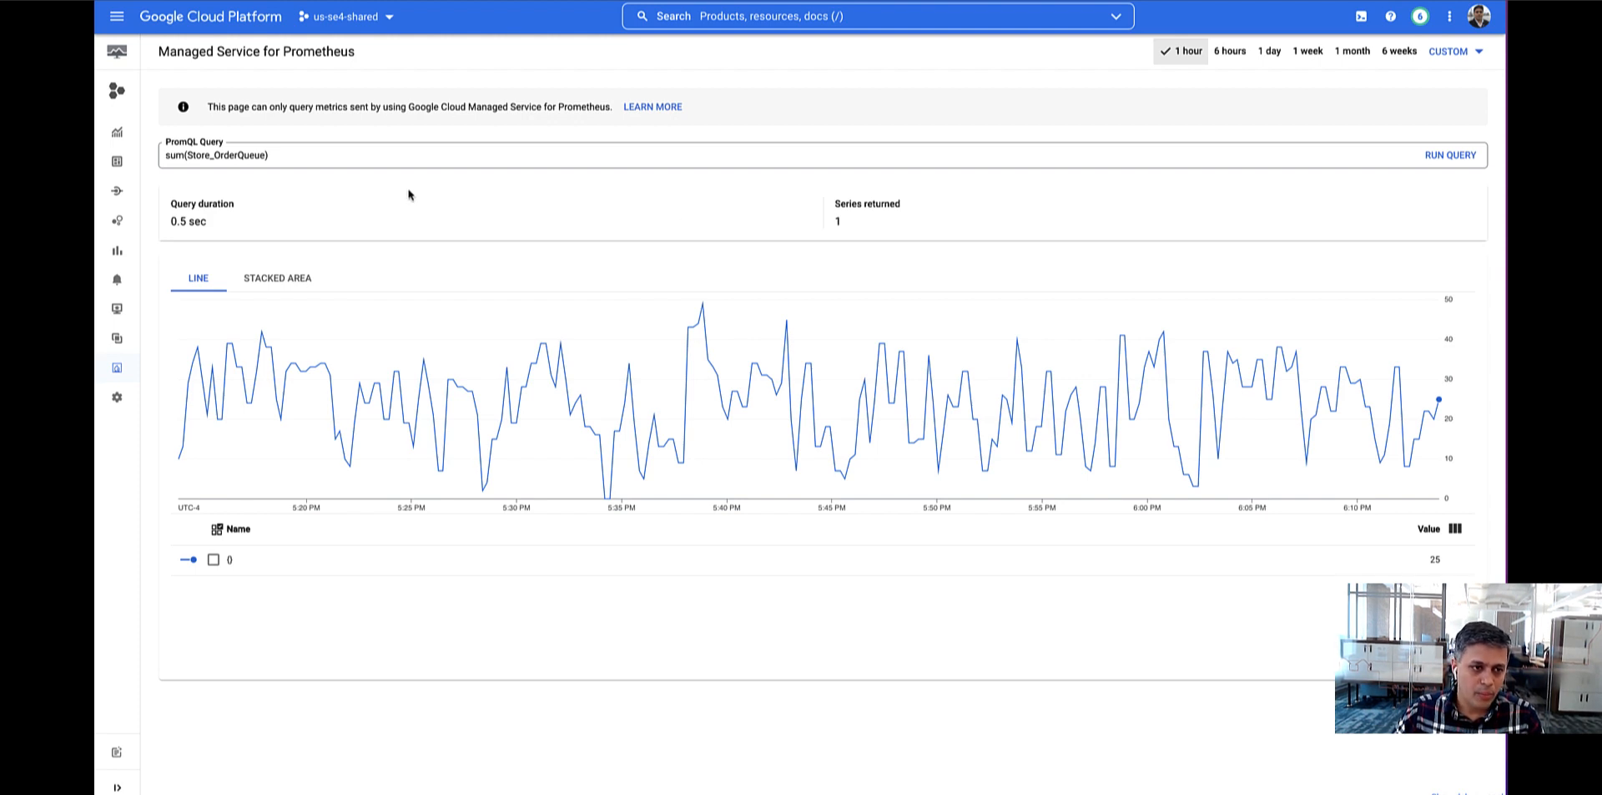
Go to Metrics explorer and chart the Prometheus Target metric prometheus/Store_OrderQueue/gauge.
mouse_move(134, 100)
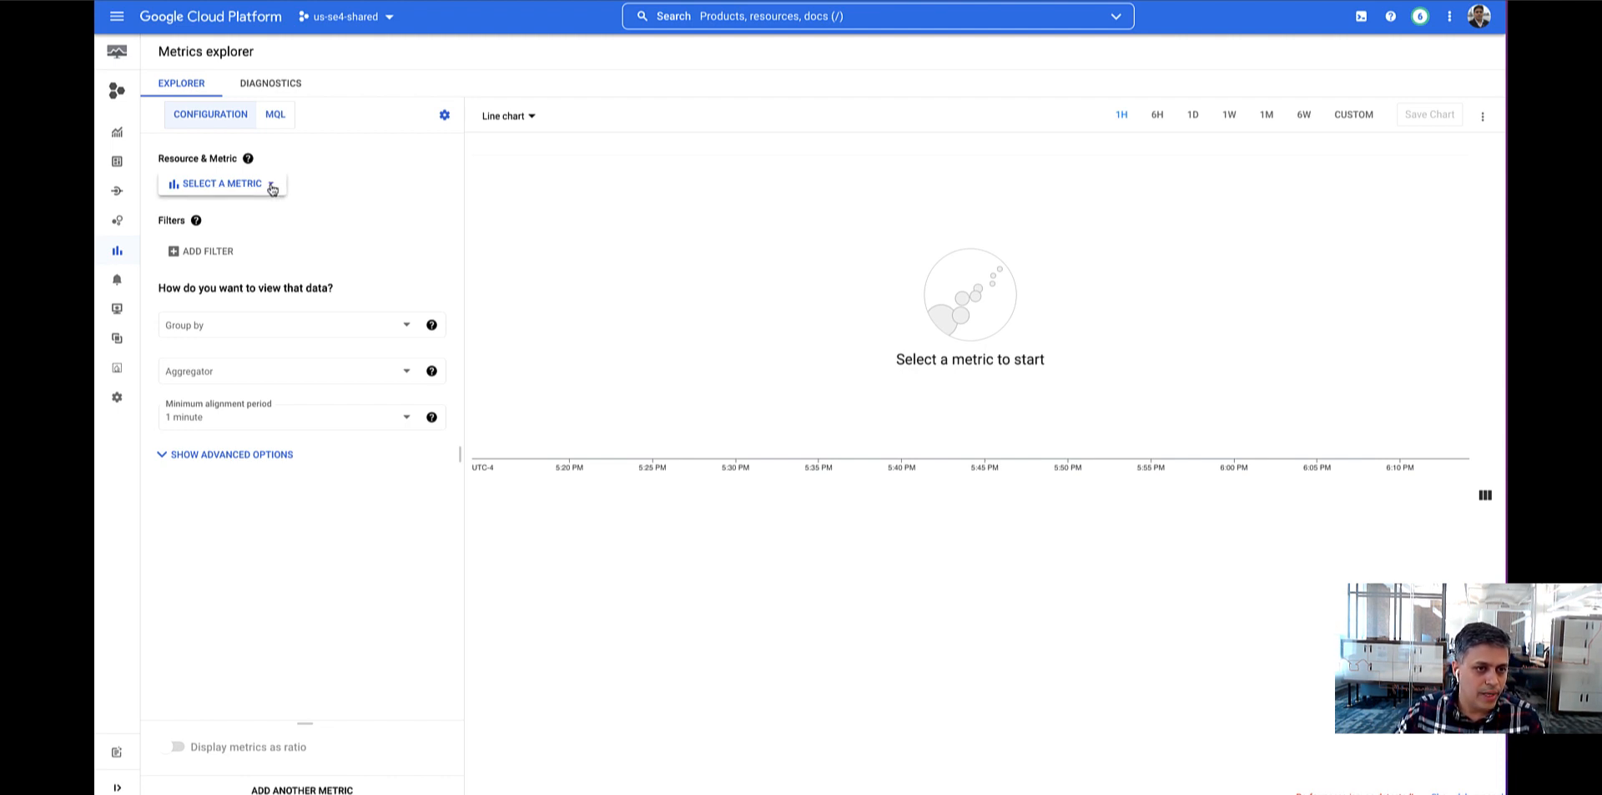
click(272, 185)
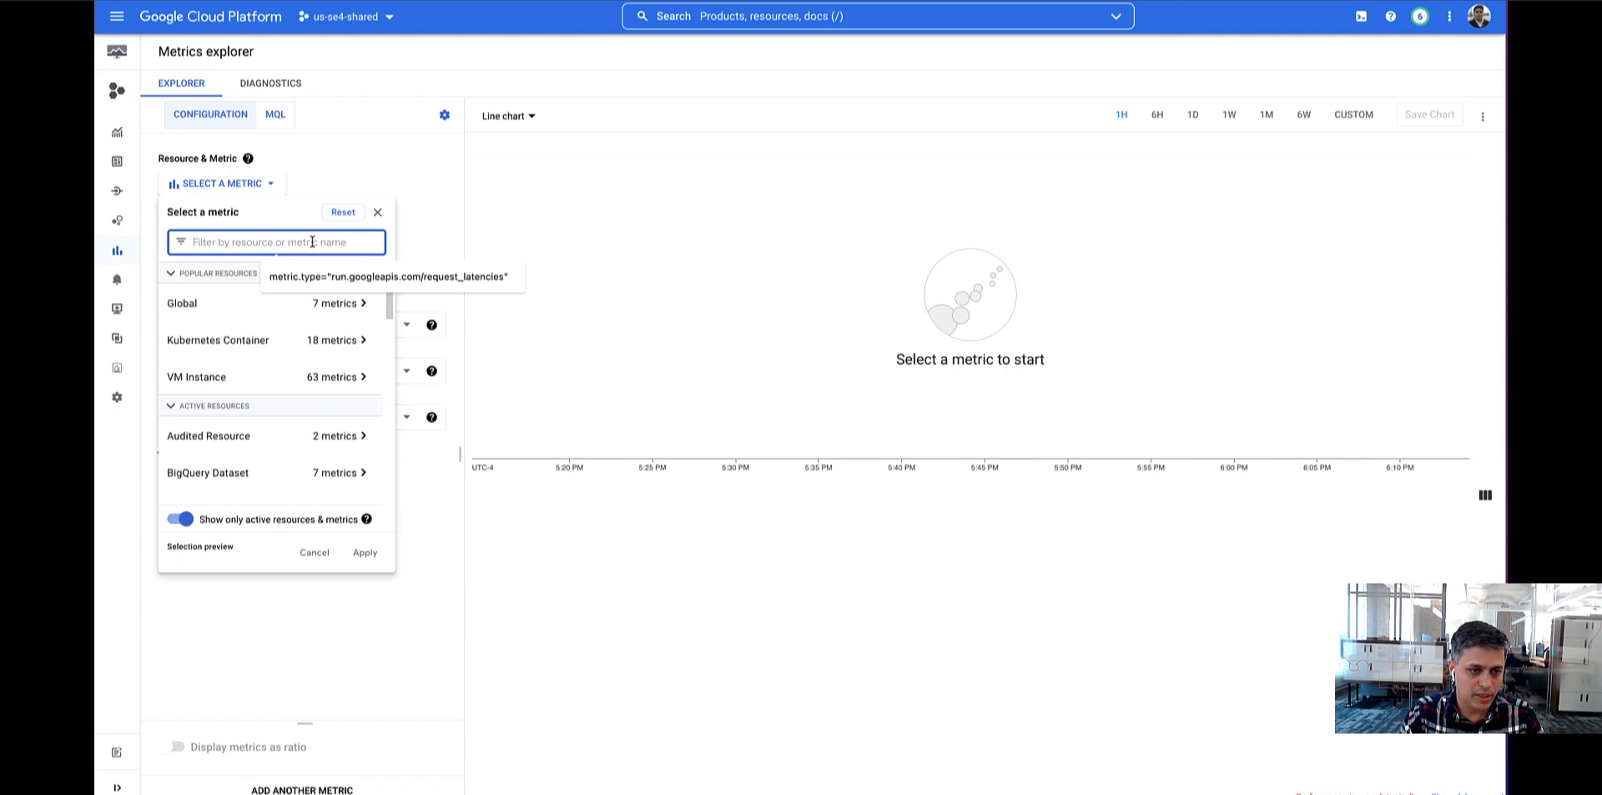
text(prome)
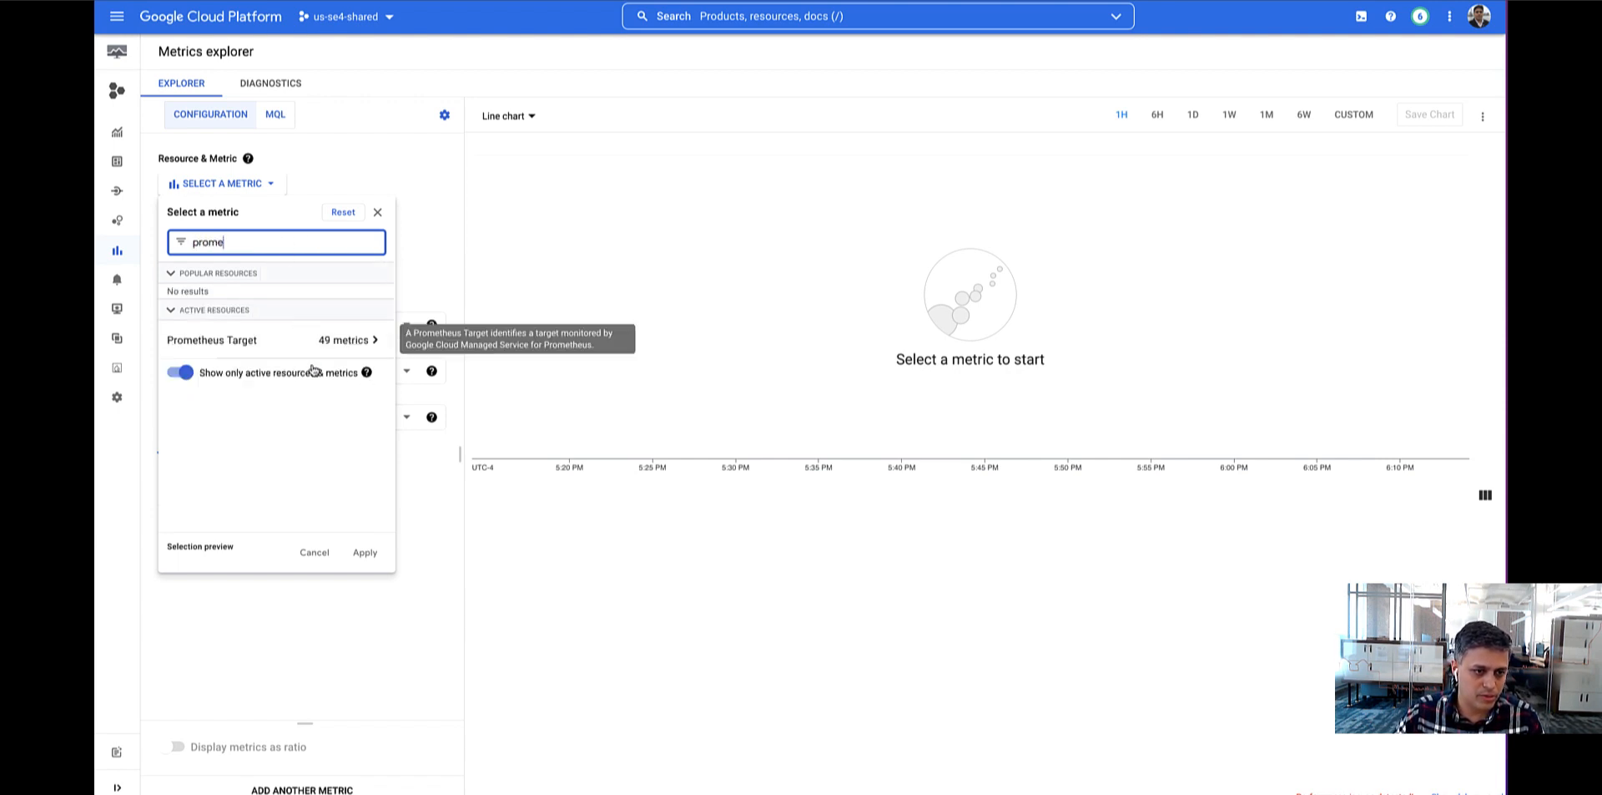
click(373, 340)
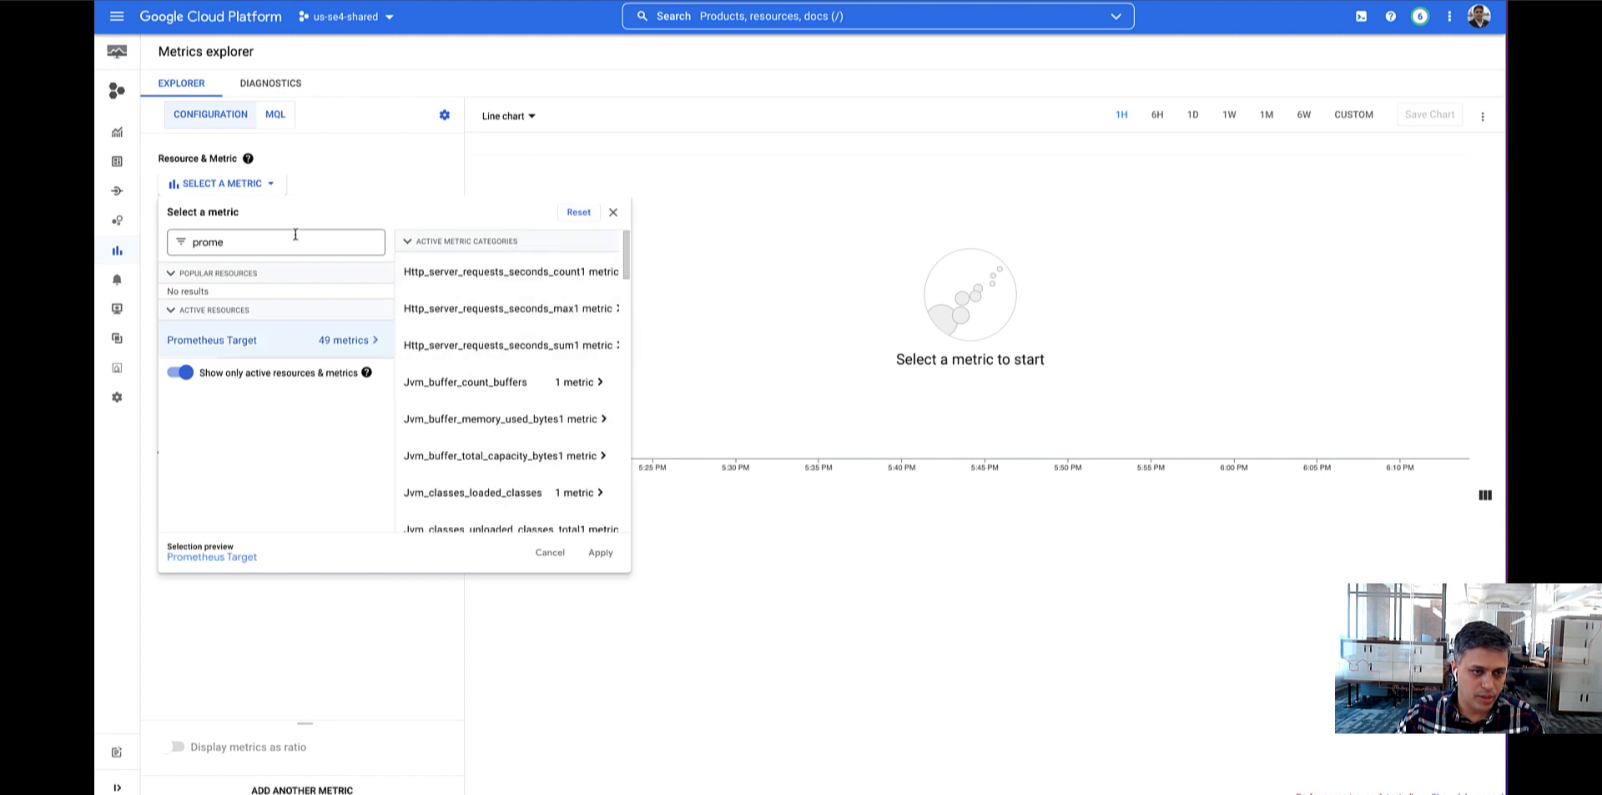
double_click(261, 243)
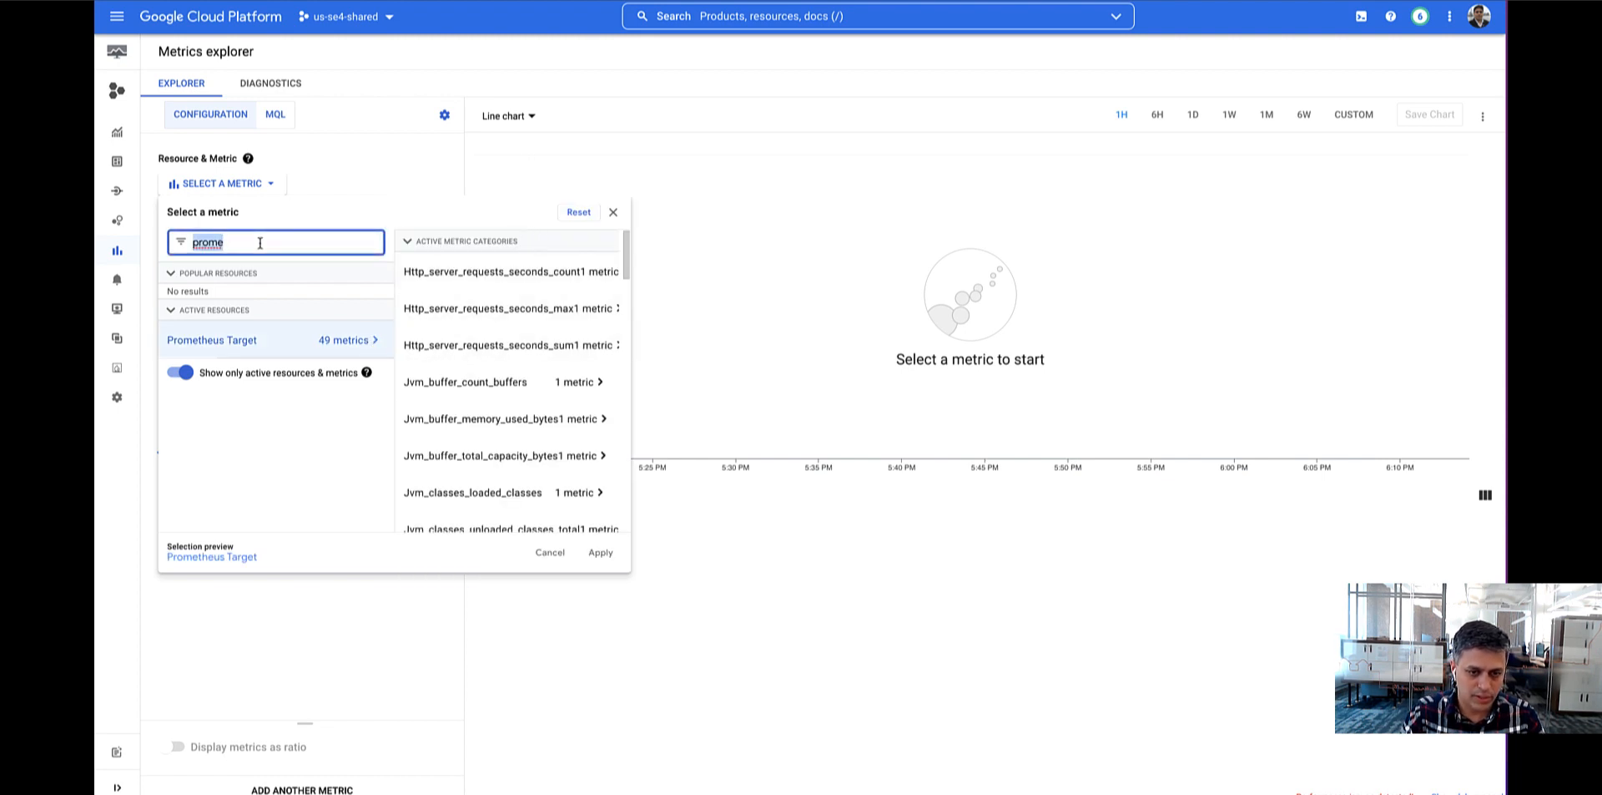
text(store_)
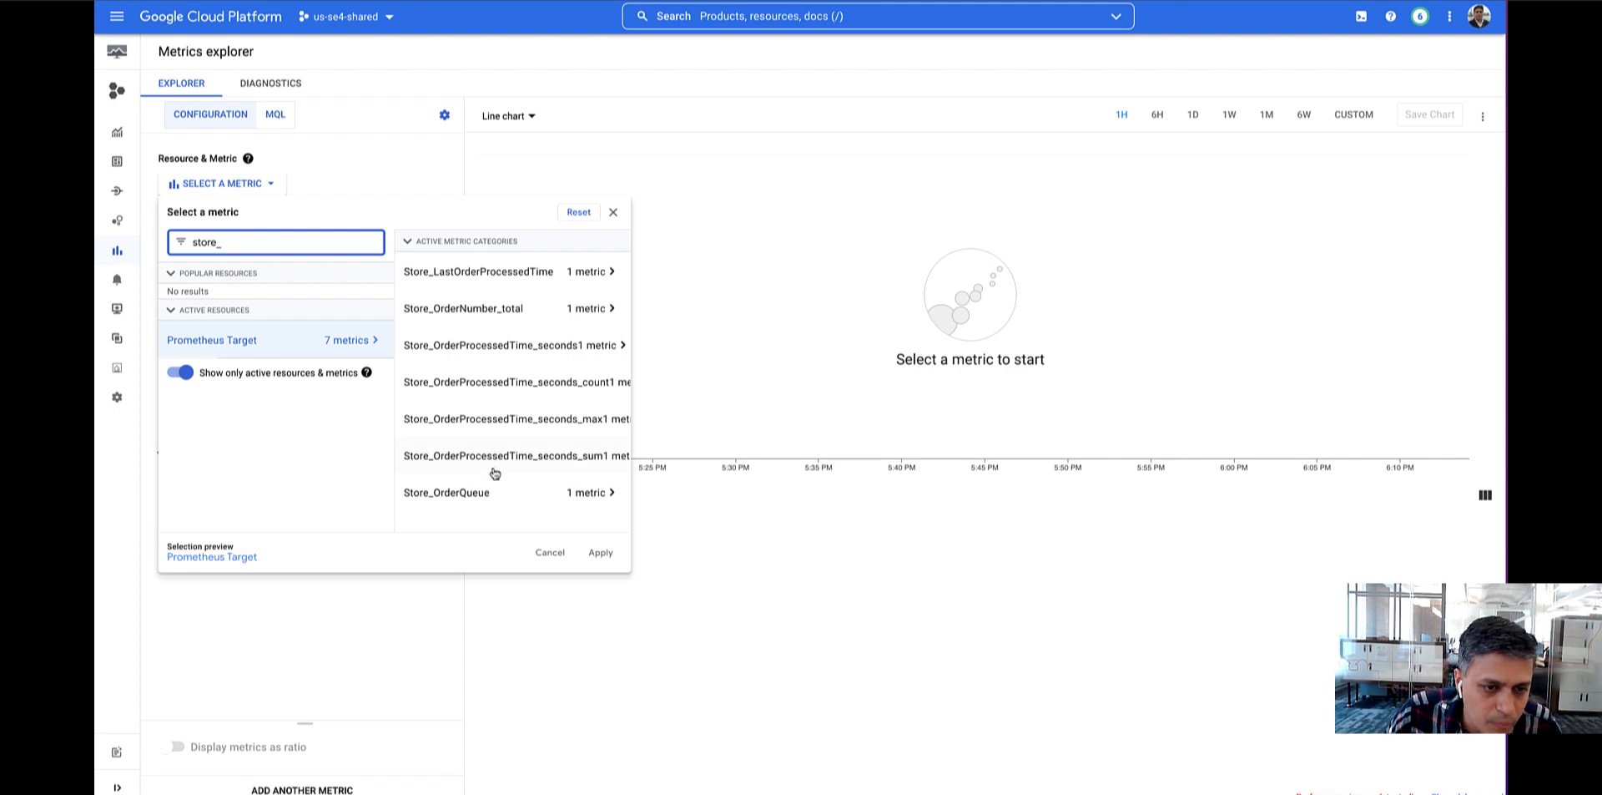
click(459, 505)
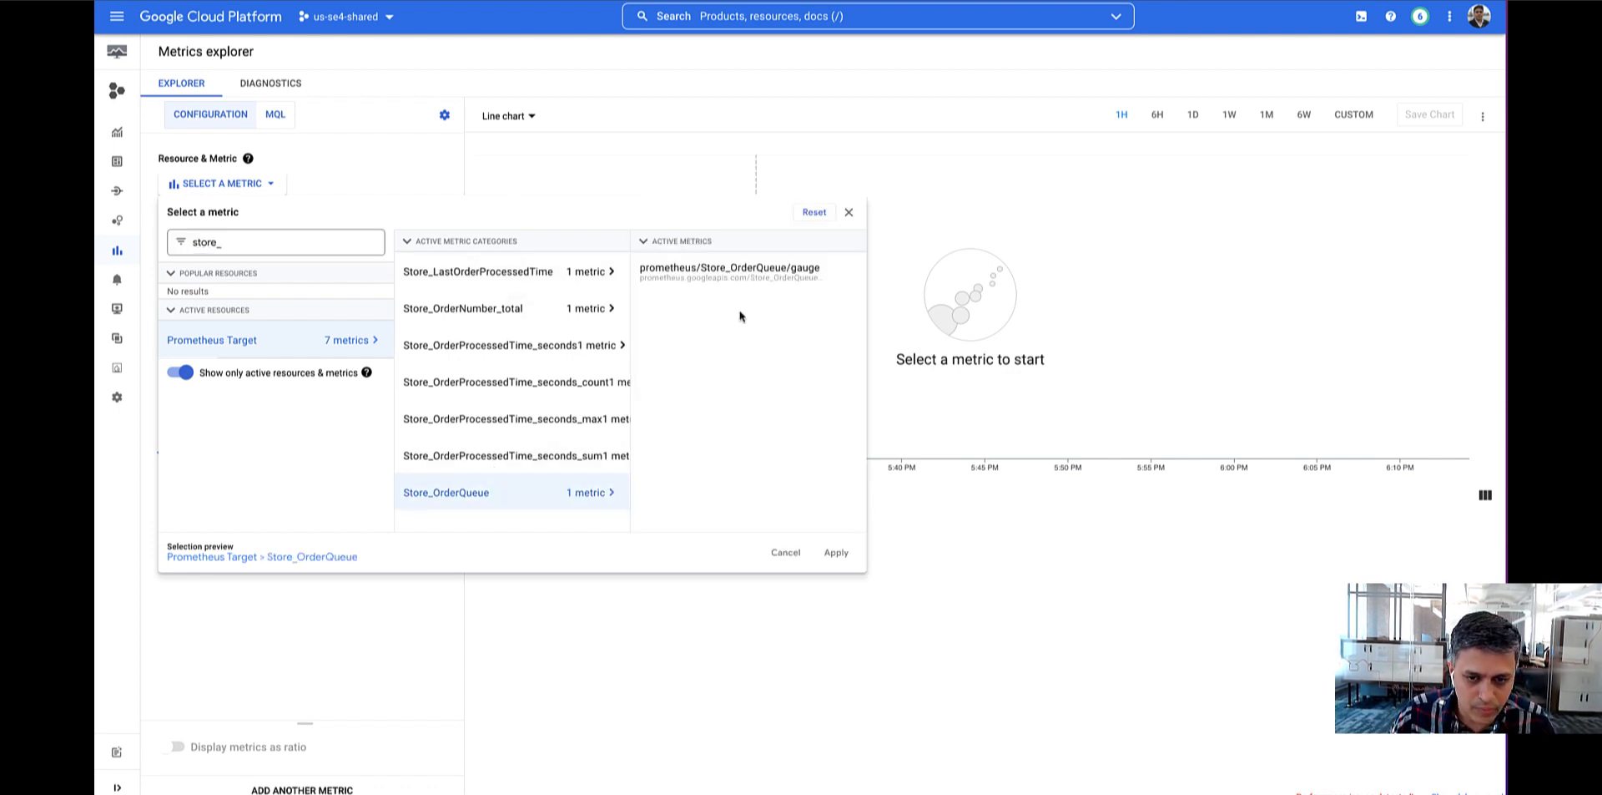
click(734, 271)
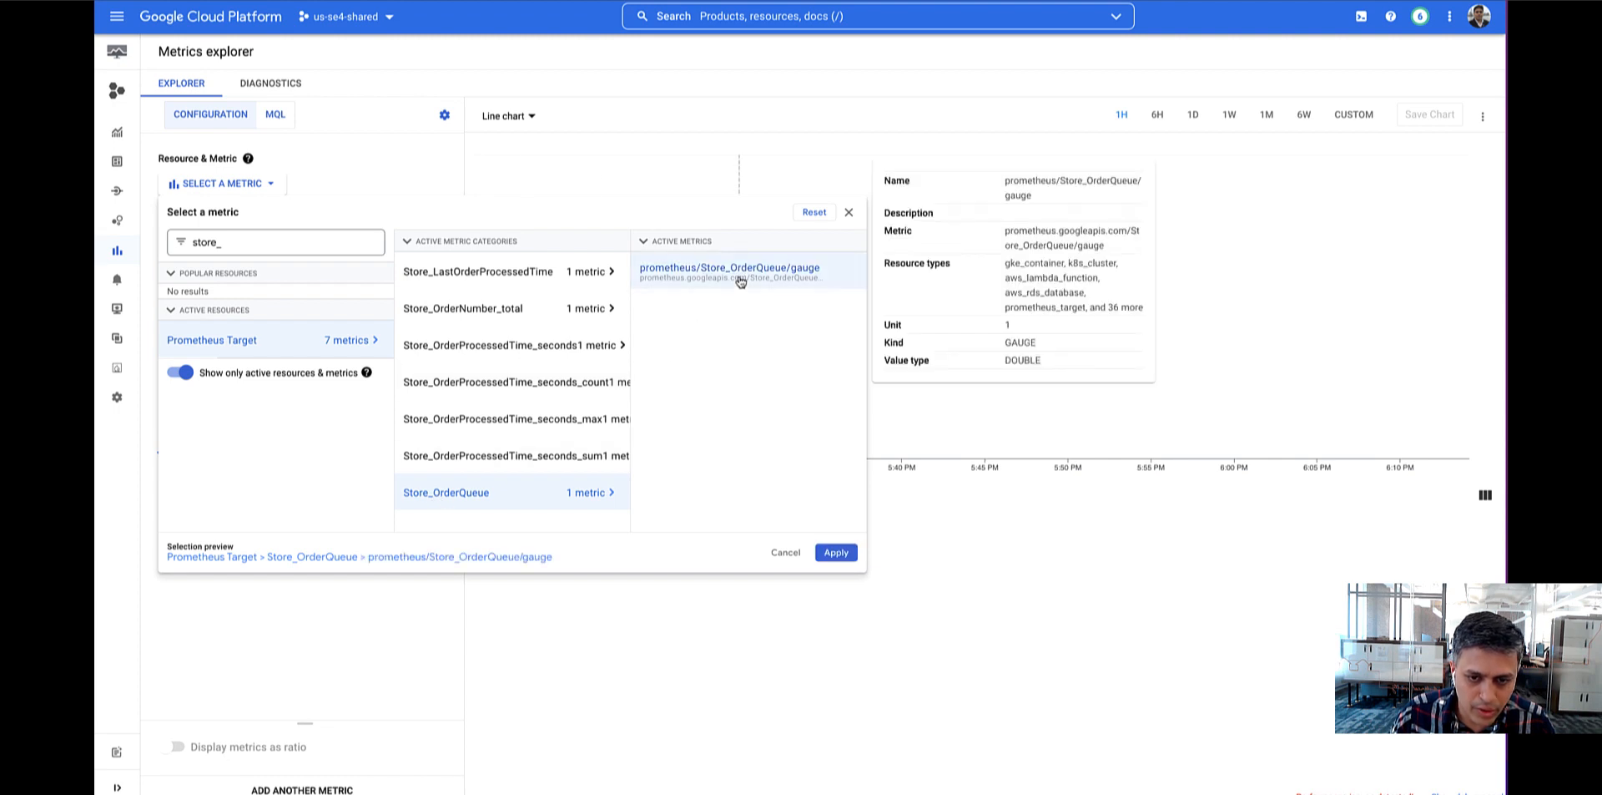
click(836, 552)
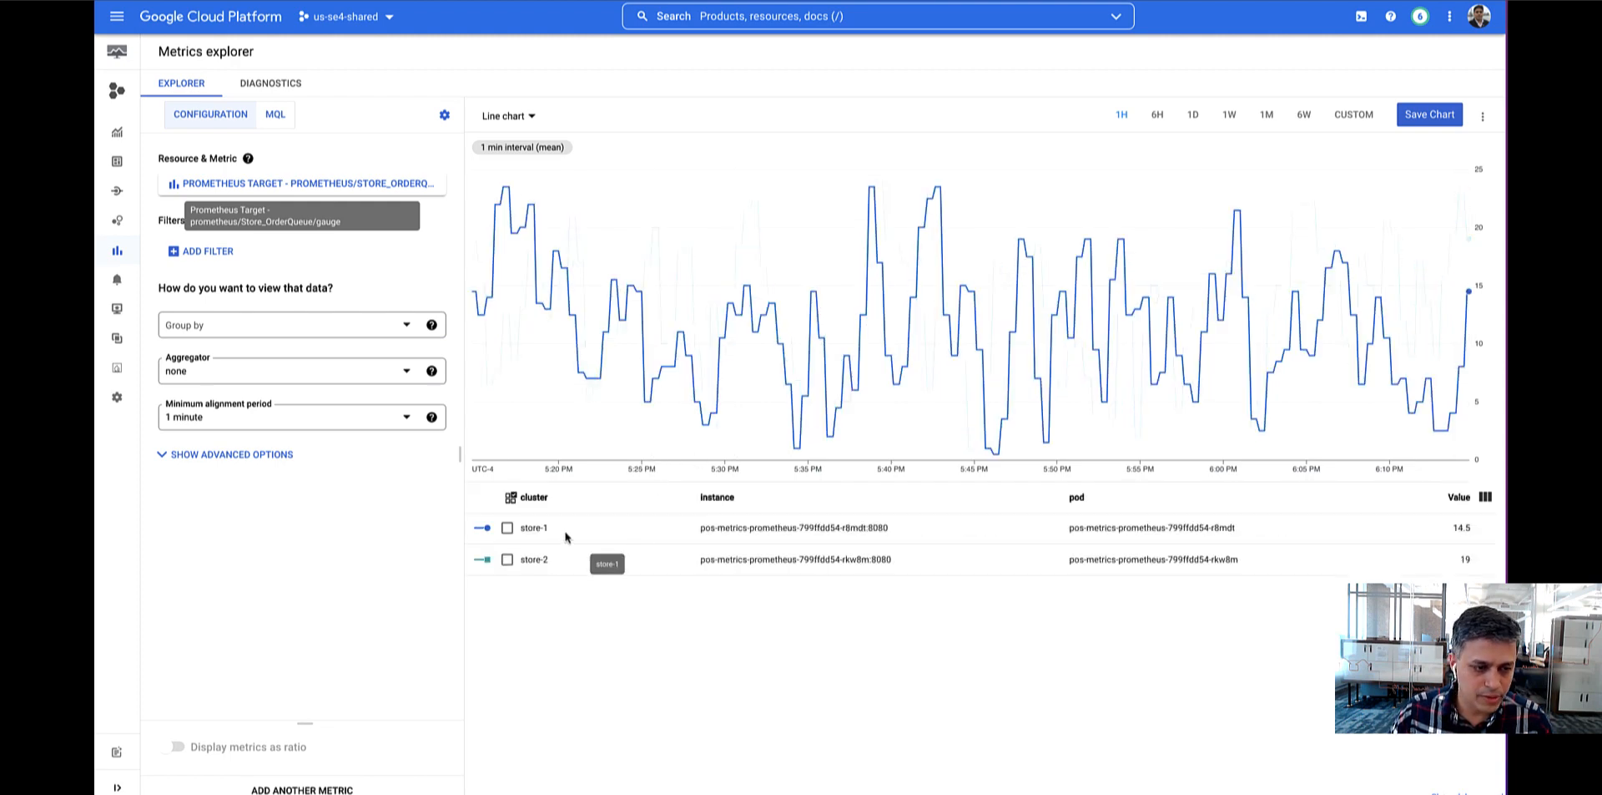
Configure the chart legend to show the city, country and franchise columns.
click(1485, 497)
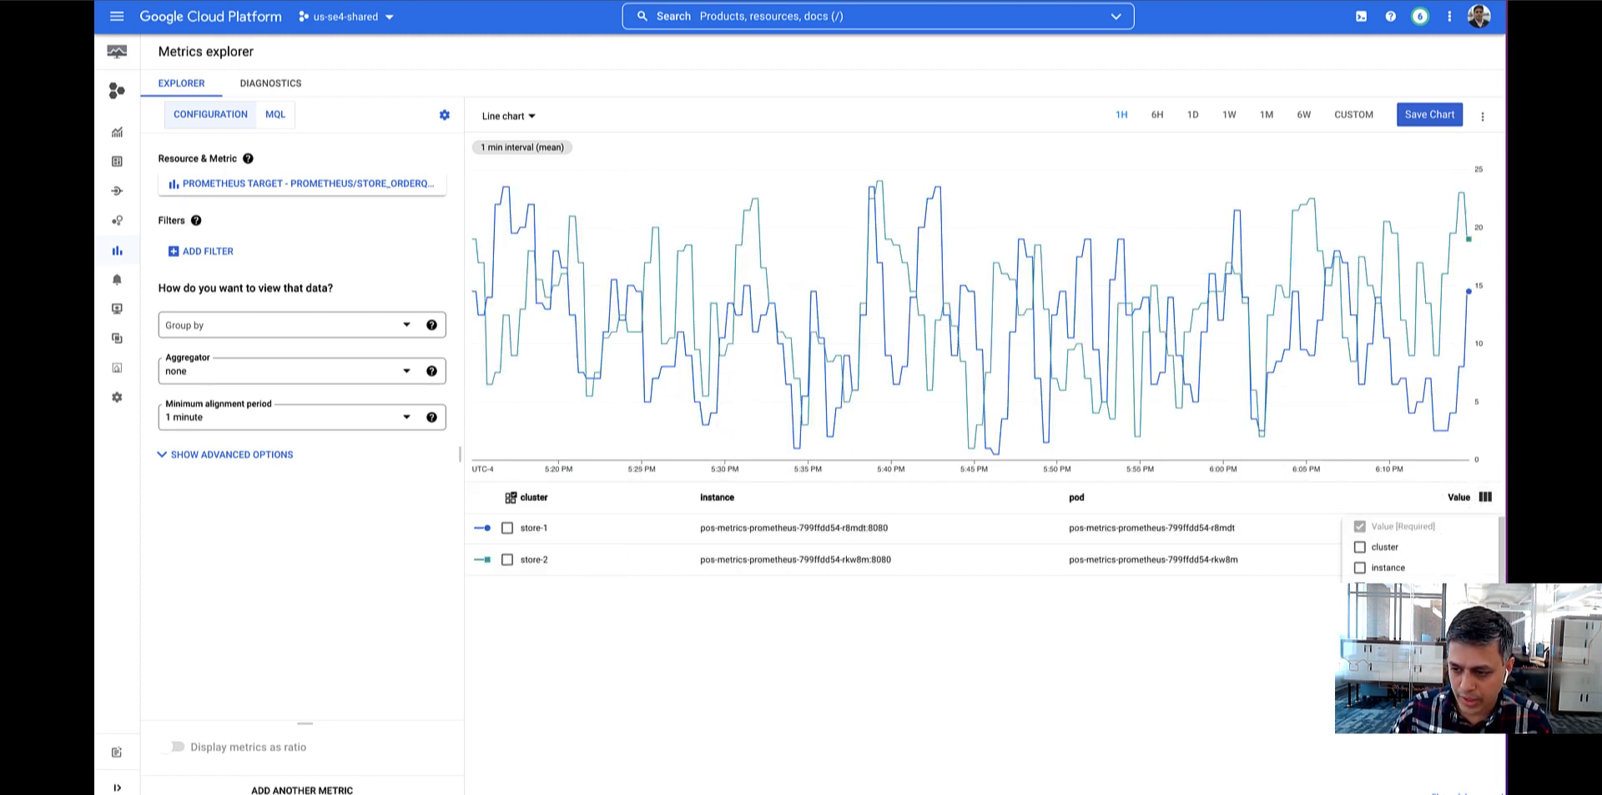
scroll(1386, 618, down, 1)
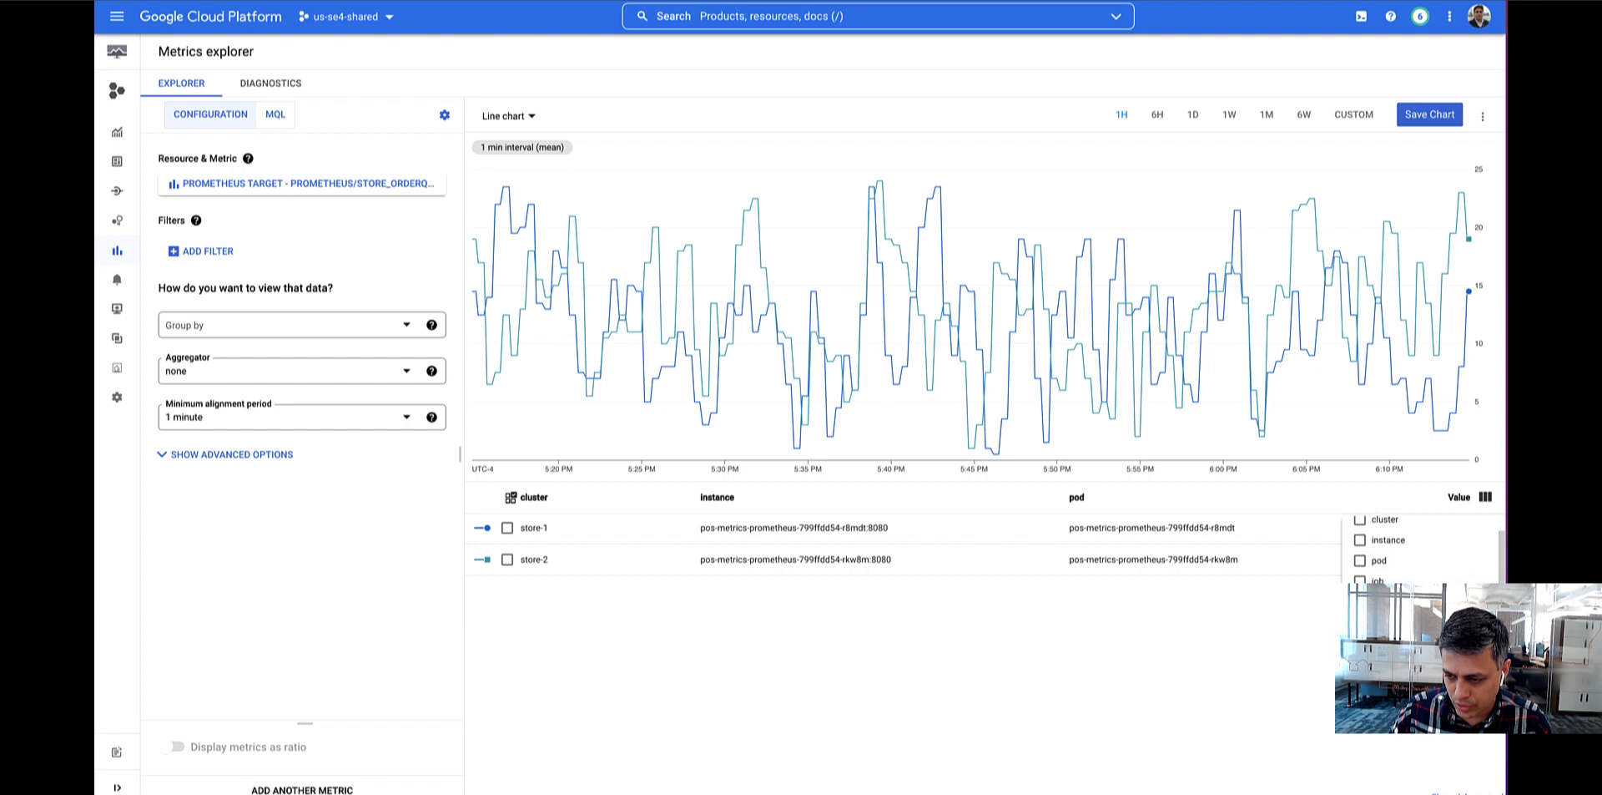
scroll(1385, 617, down, 1)
click(1362, 617)
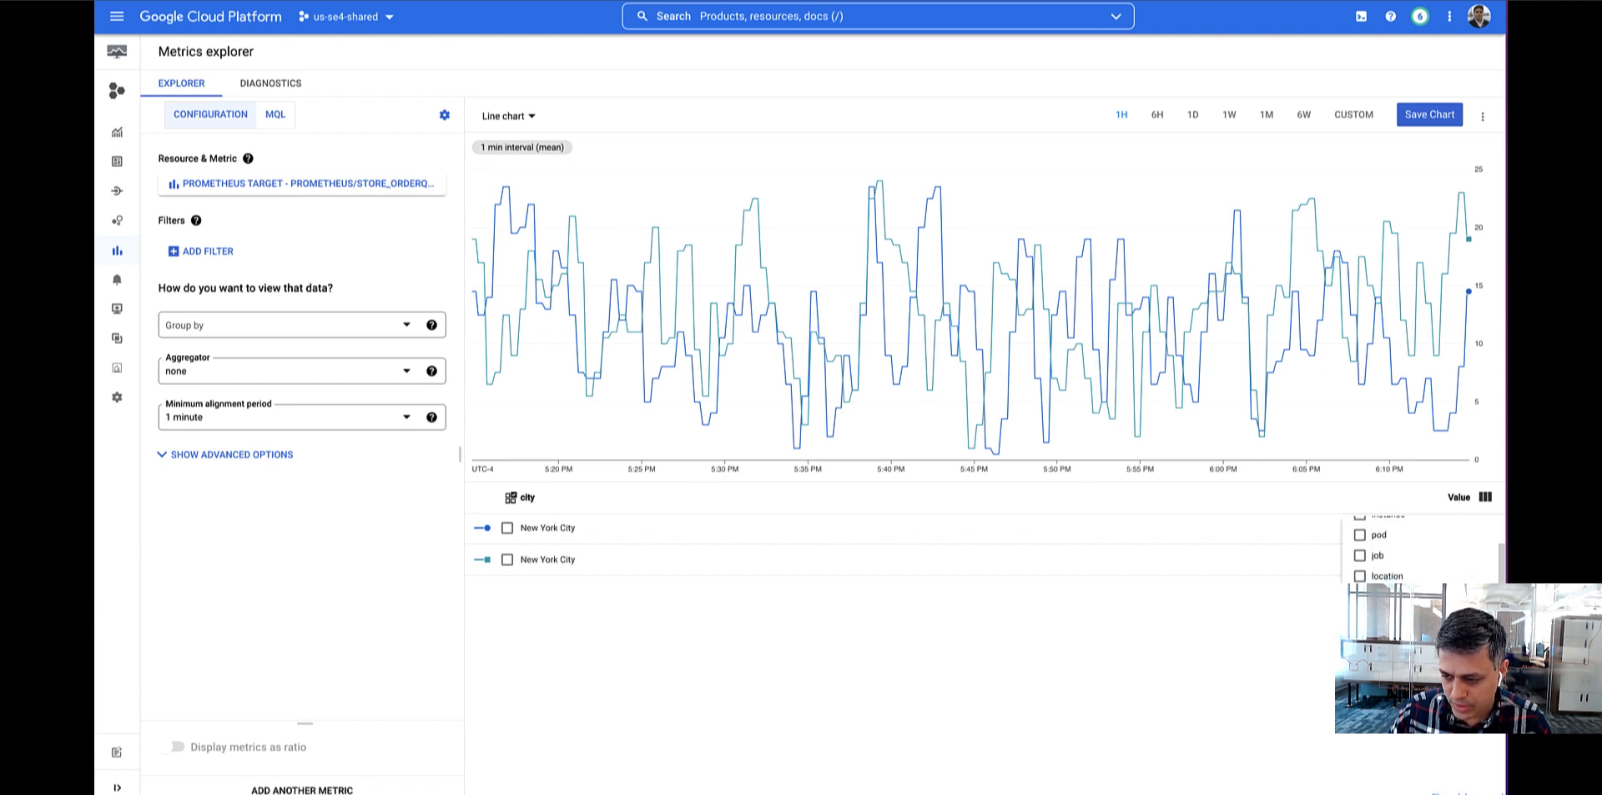
click(1362, 678)
scroll(1362, 678, down, 2)
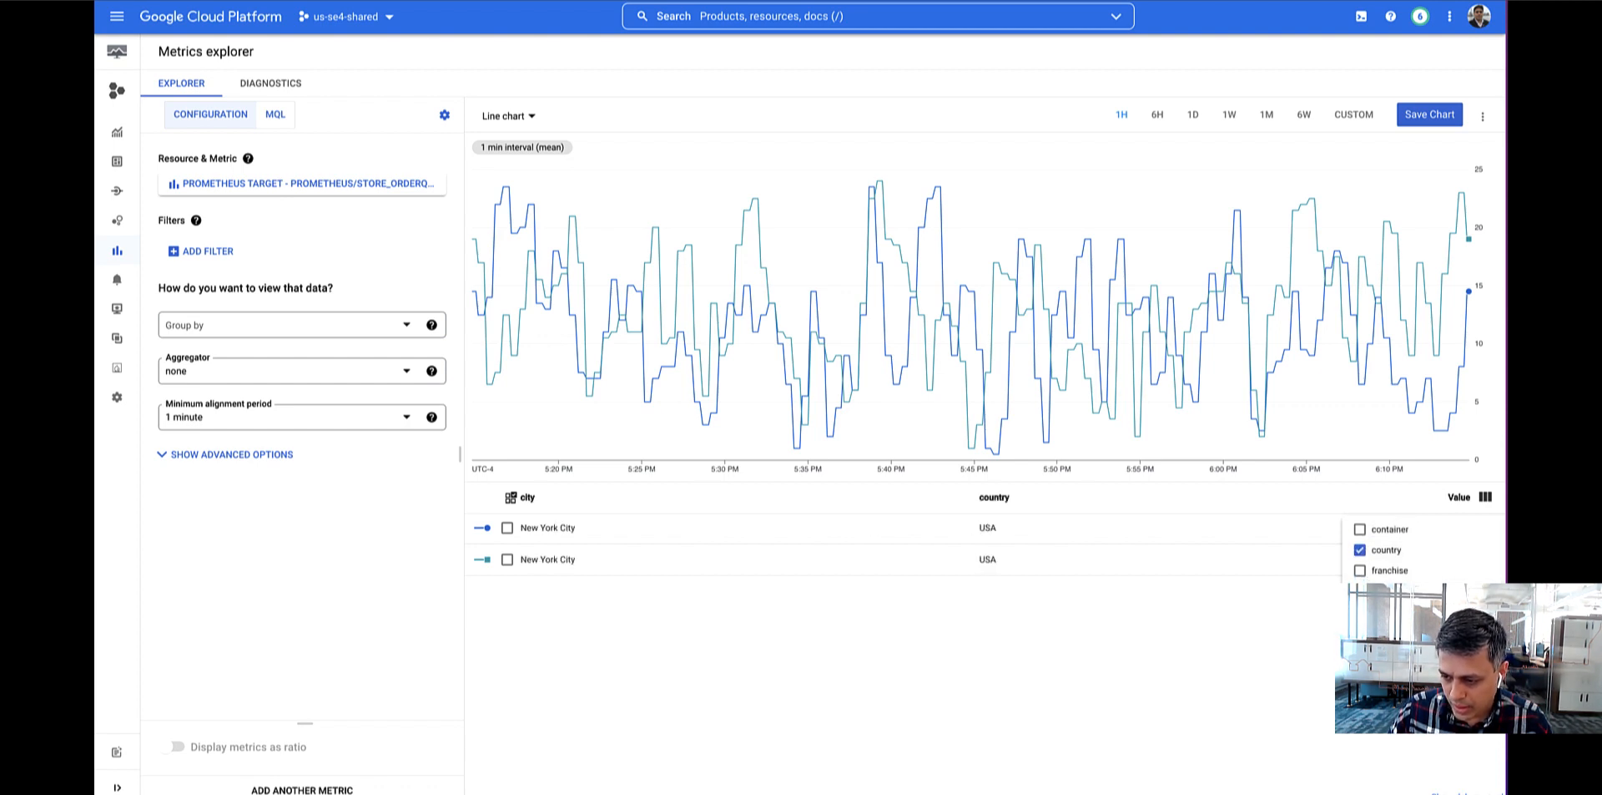
click(1360, 571)
click(834, 669)
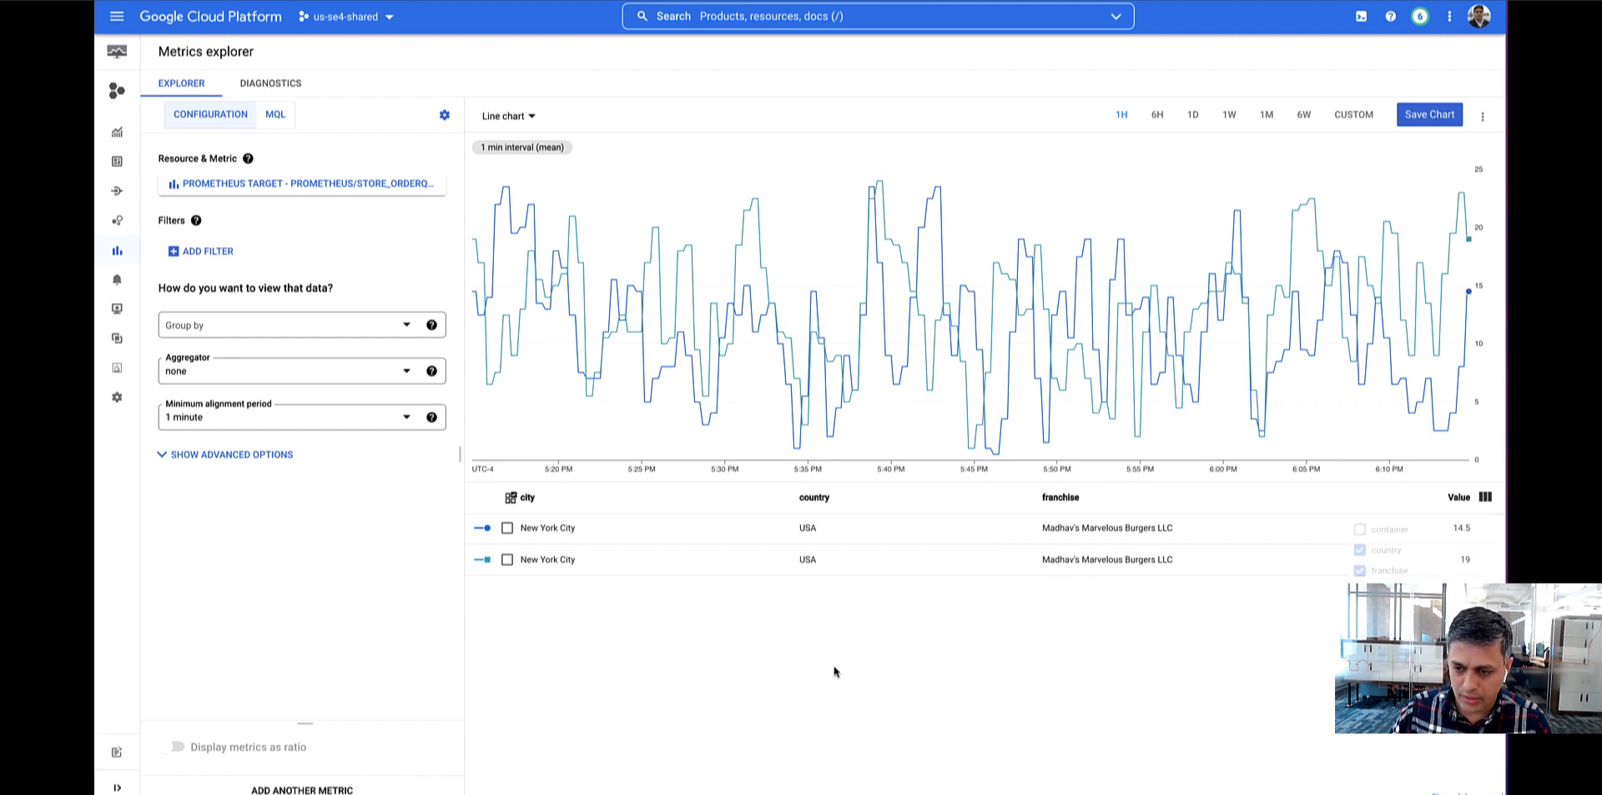
Examine the labels available for grouping without applying any, and view the chart's query in MQL.
click(285, 326)
scroll(294, 446, down, 1)
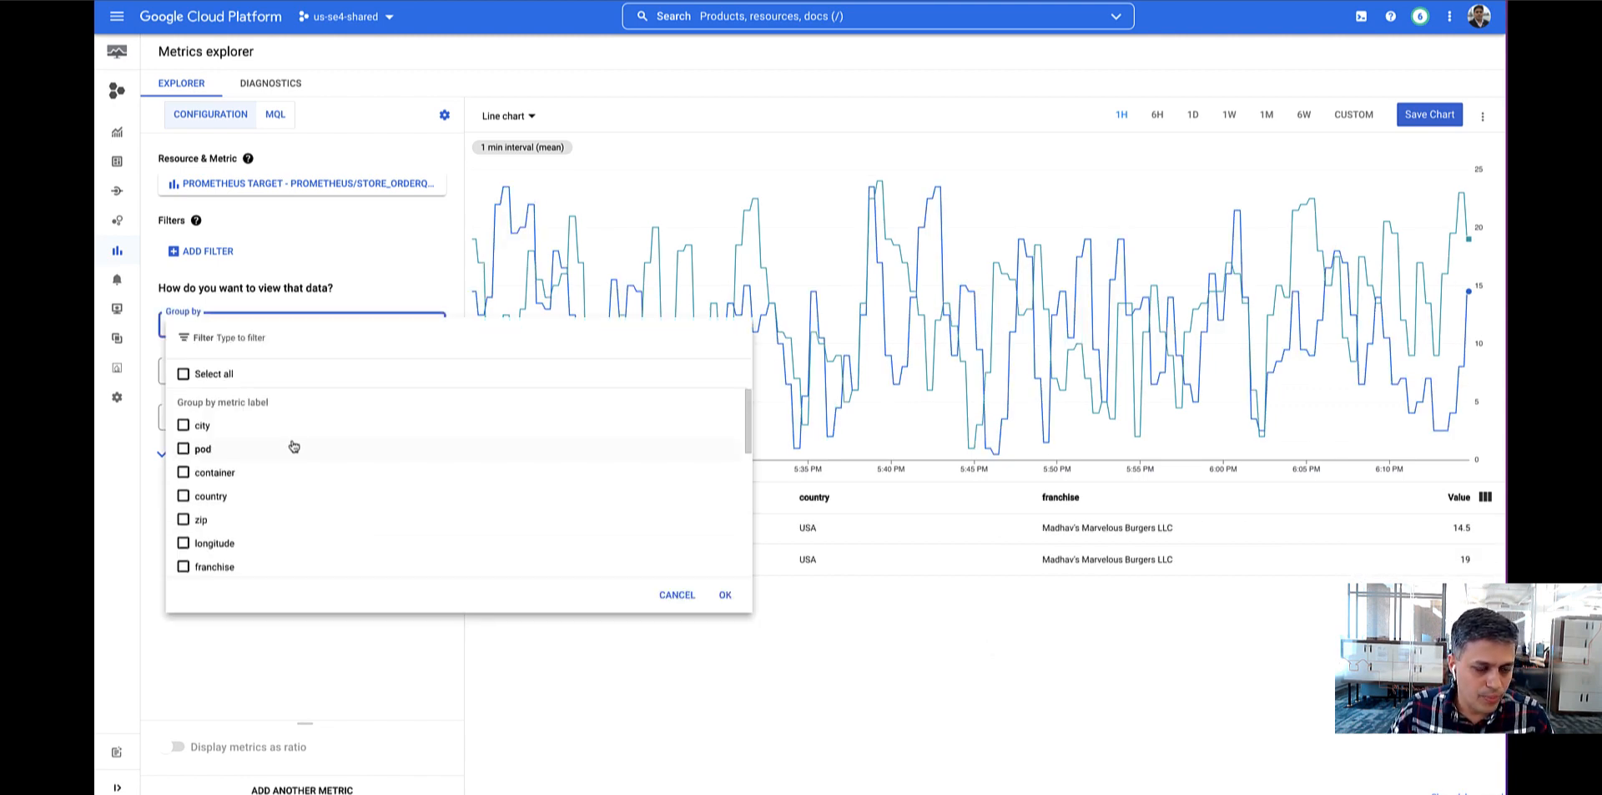
scroll(296, 447, down, 1)
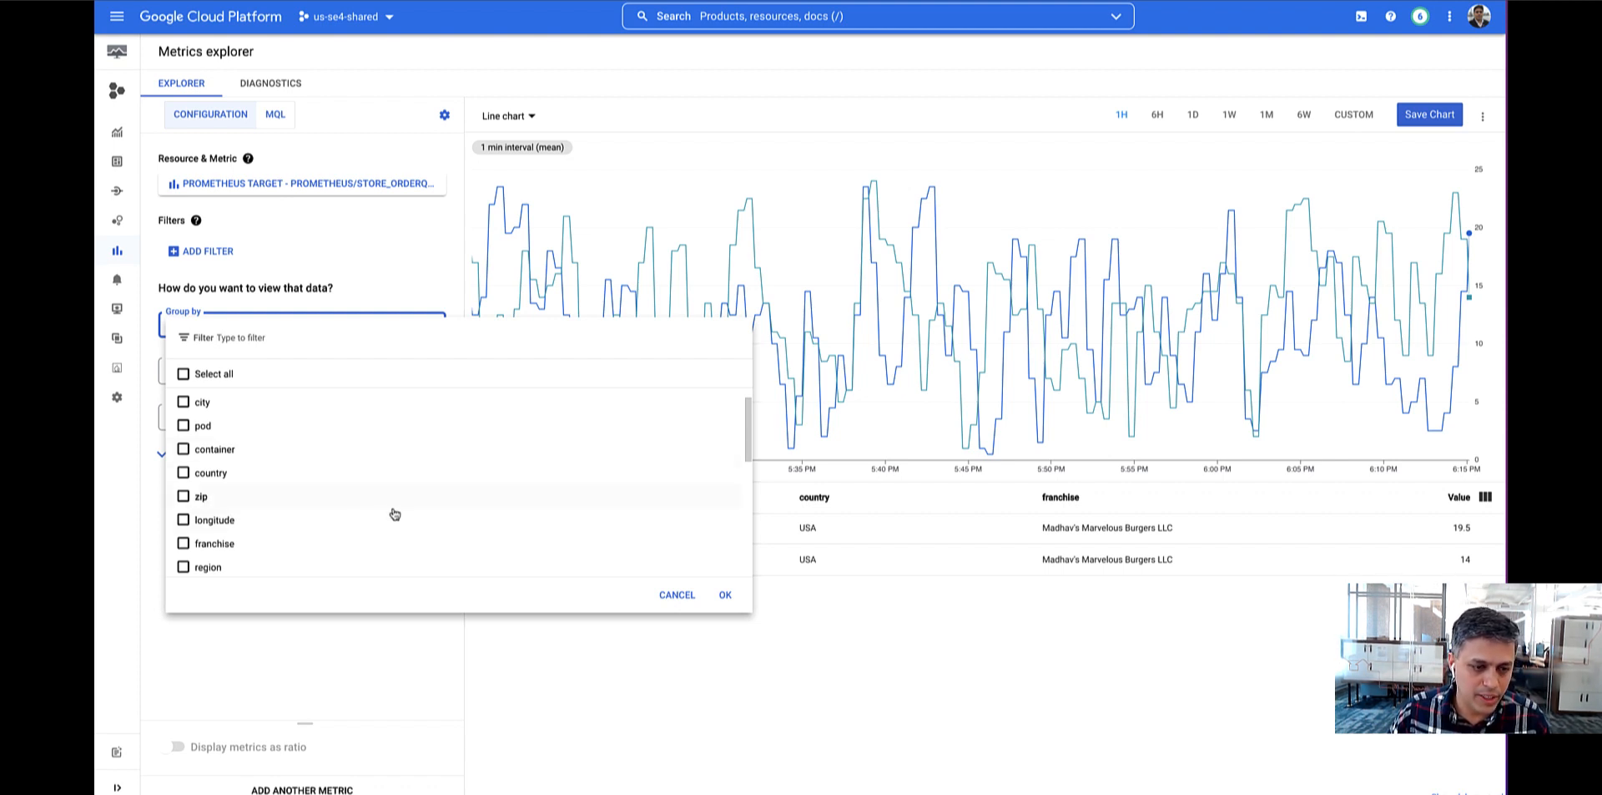
scroll(396, 508, down, 1)
scroll(395, 507, down, 5)
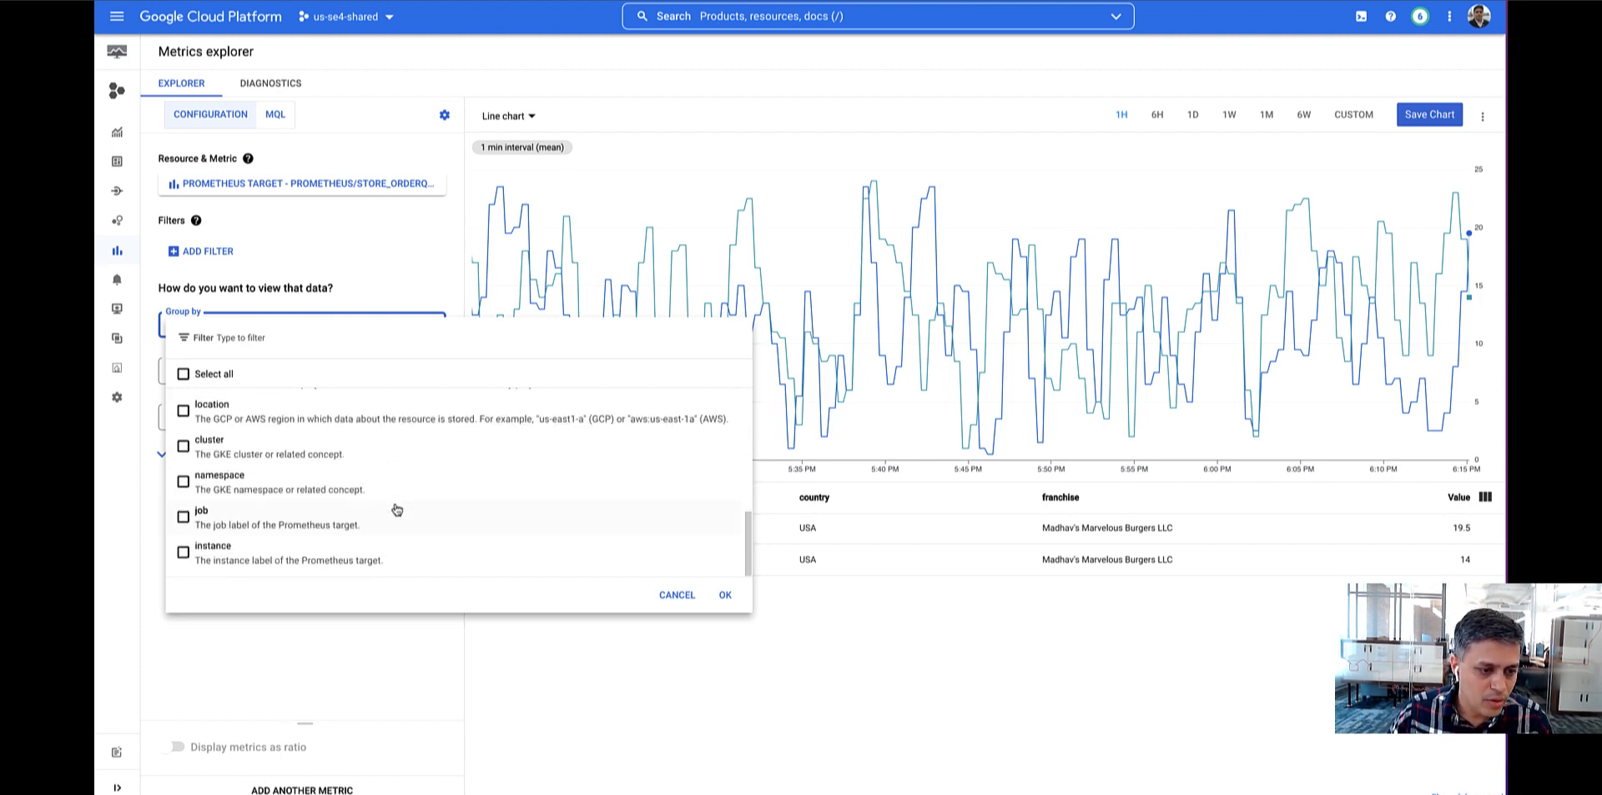
click(677, 596)
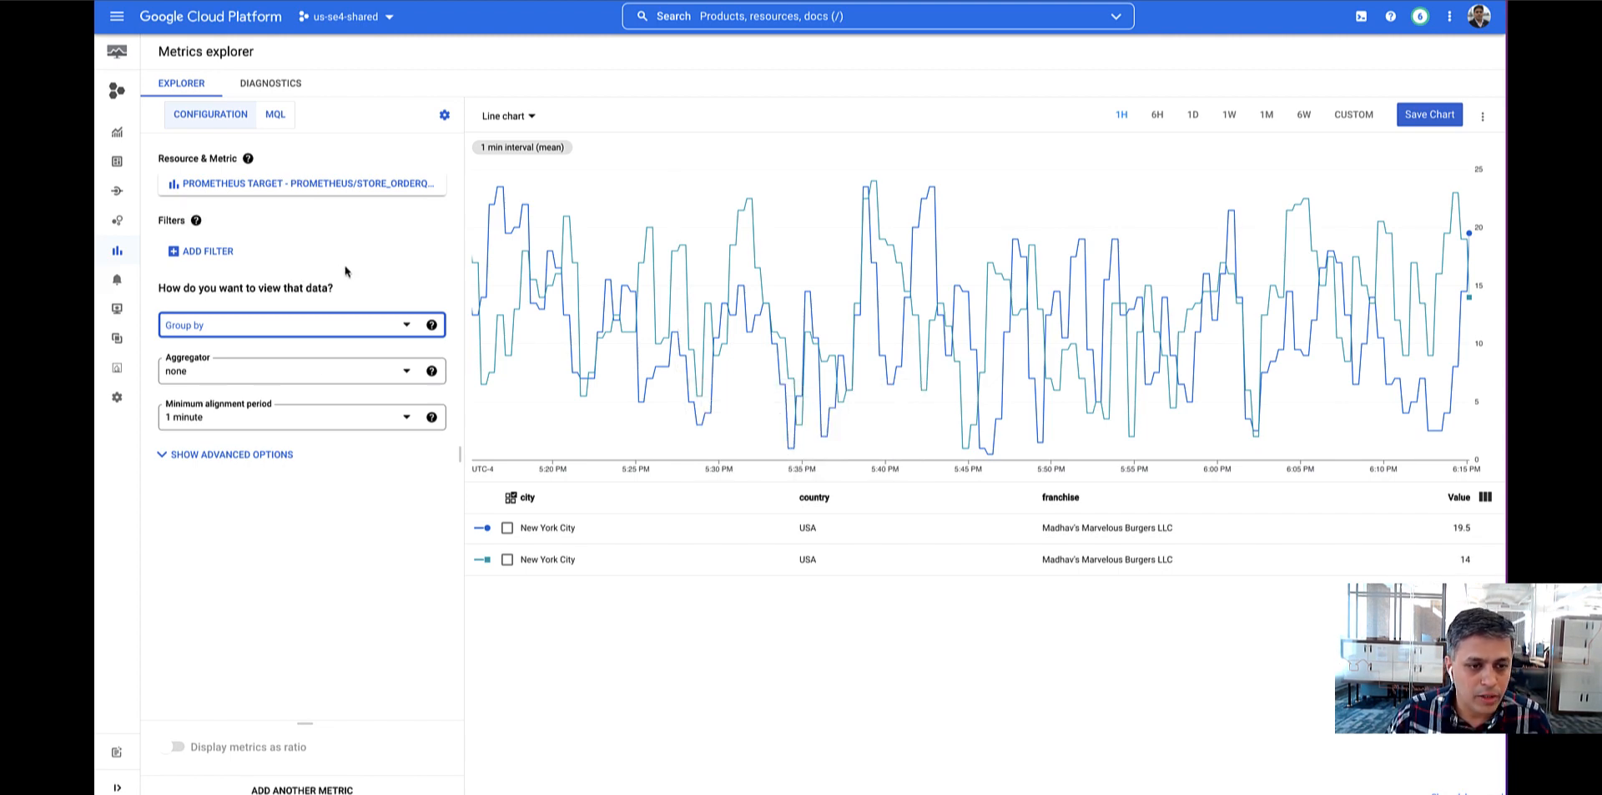
click(276, 115)
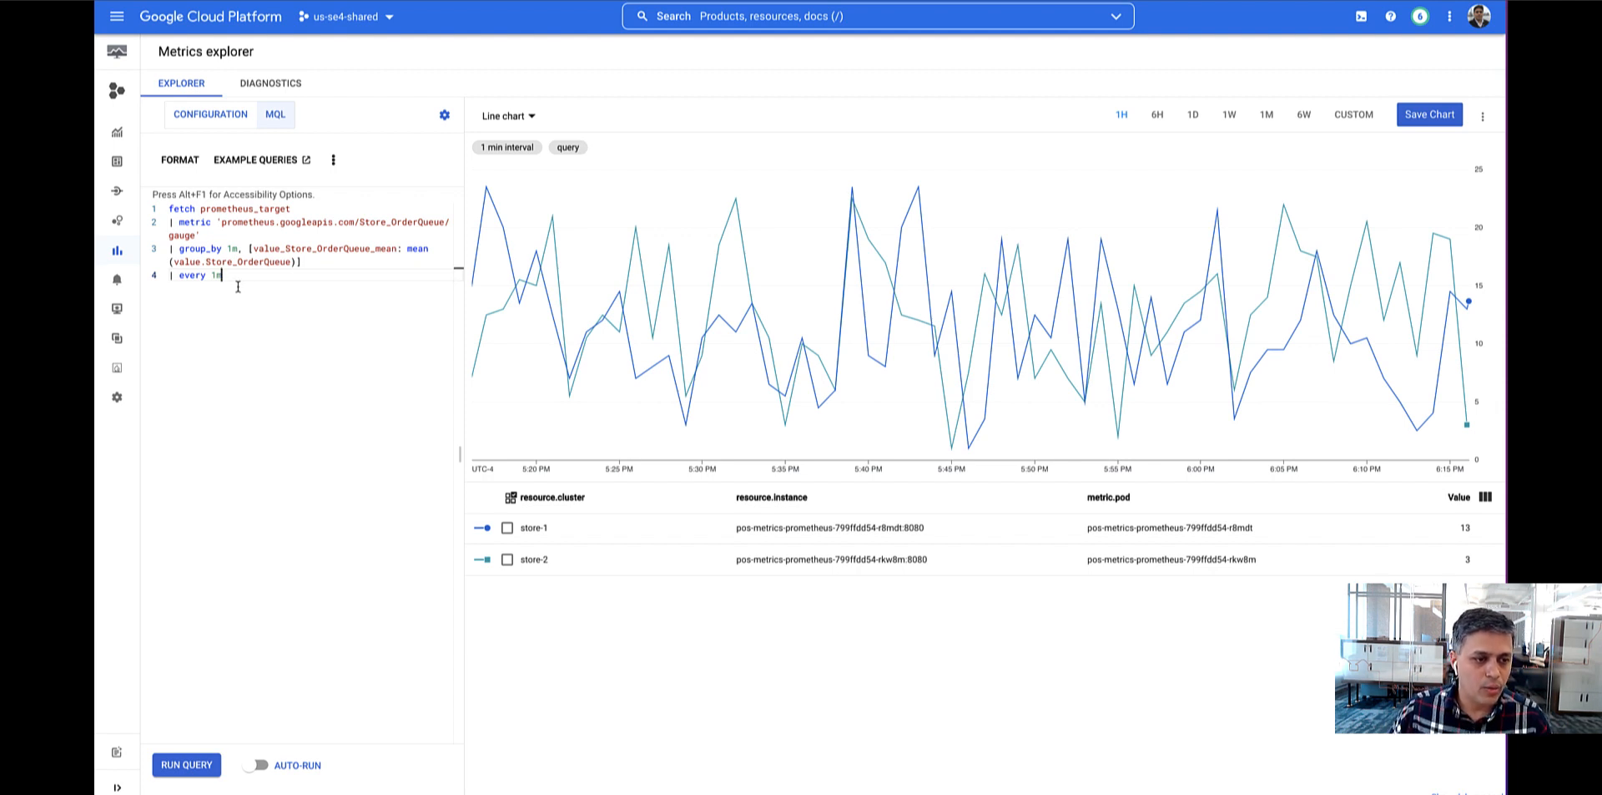
Go to the Alerting page and start creating a new alerting policy.
mouse_move(118, 284)
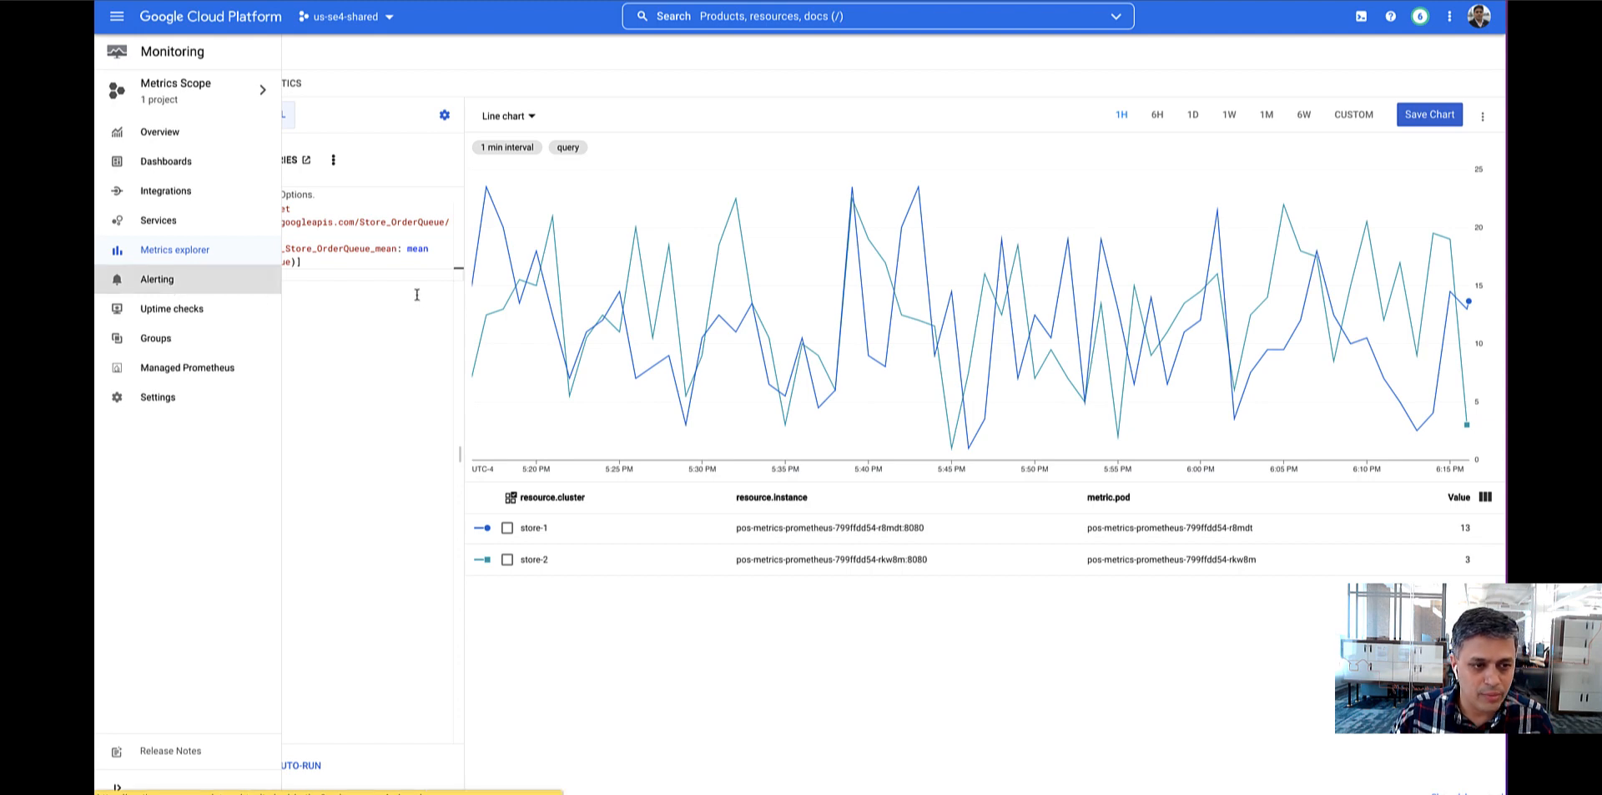
click(159, 280)
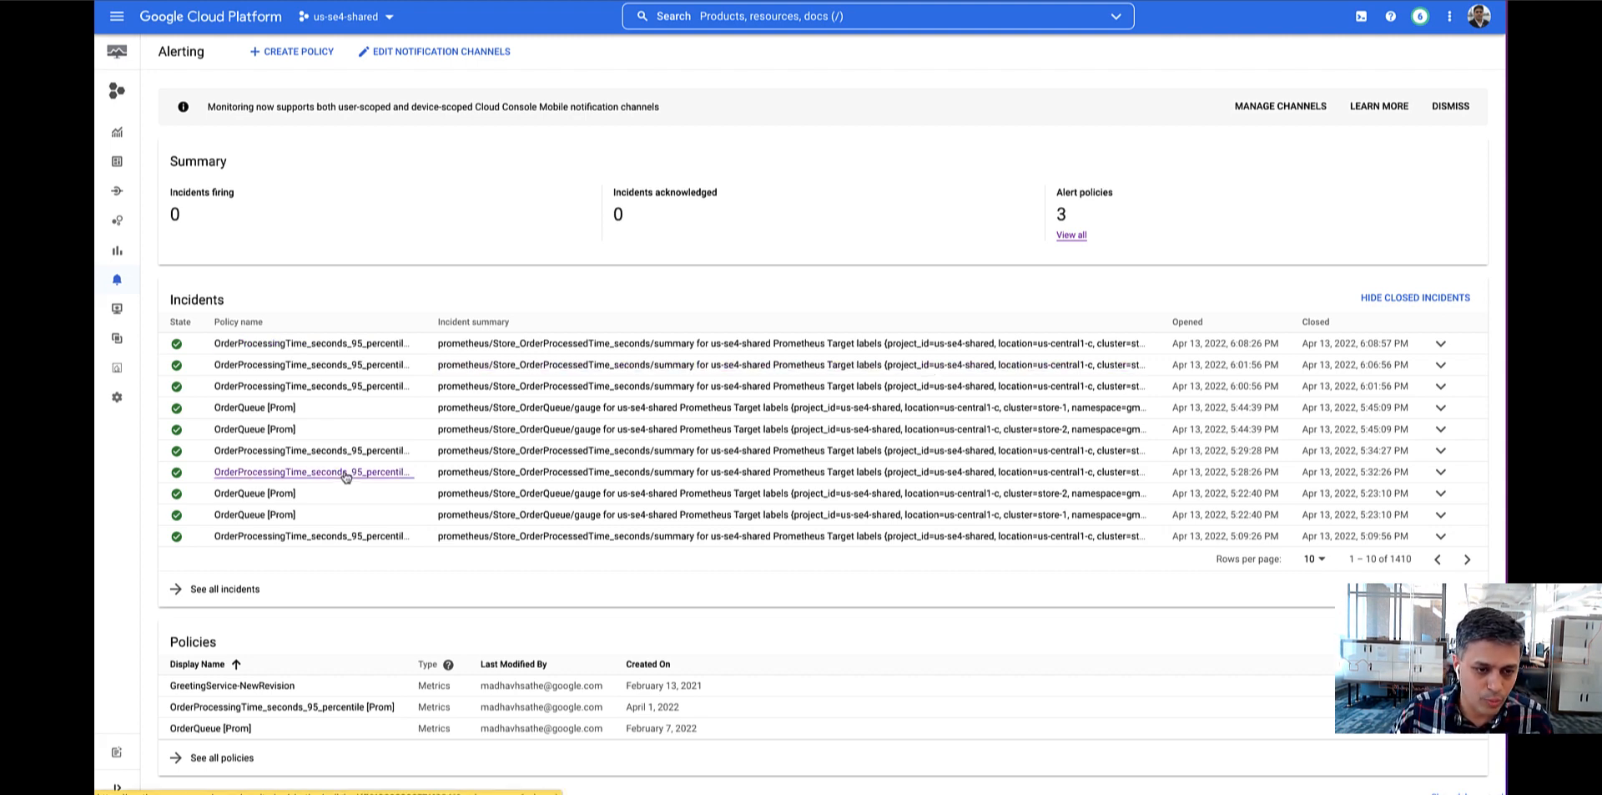
click(308, 53)
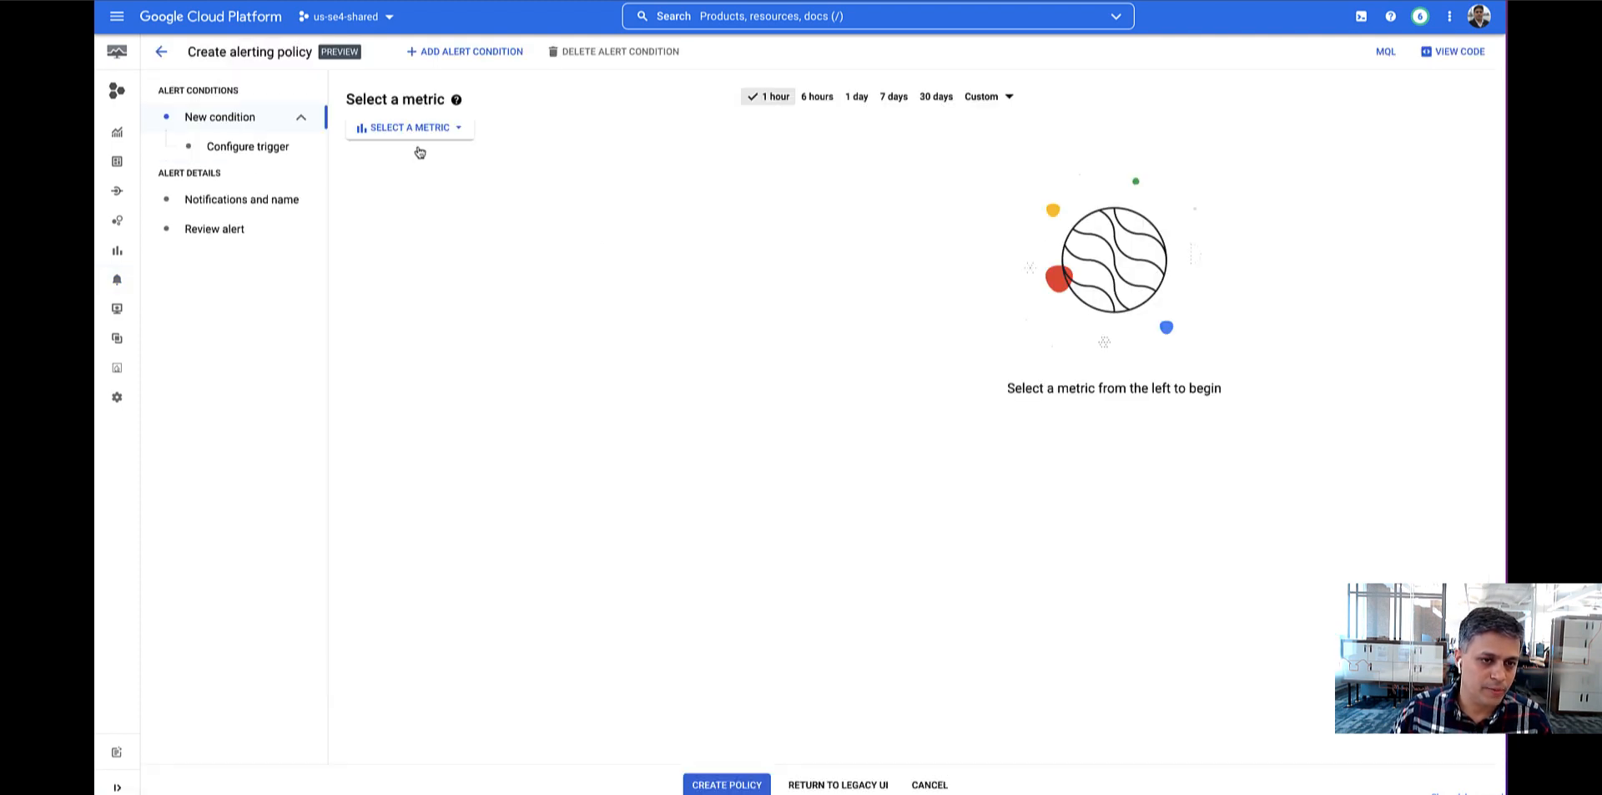
Select the Prometheus Target metric prometheus/Store_LastOrderProcessedTime/gauge for the new alert condition.
click(423, 127)
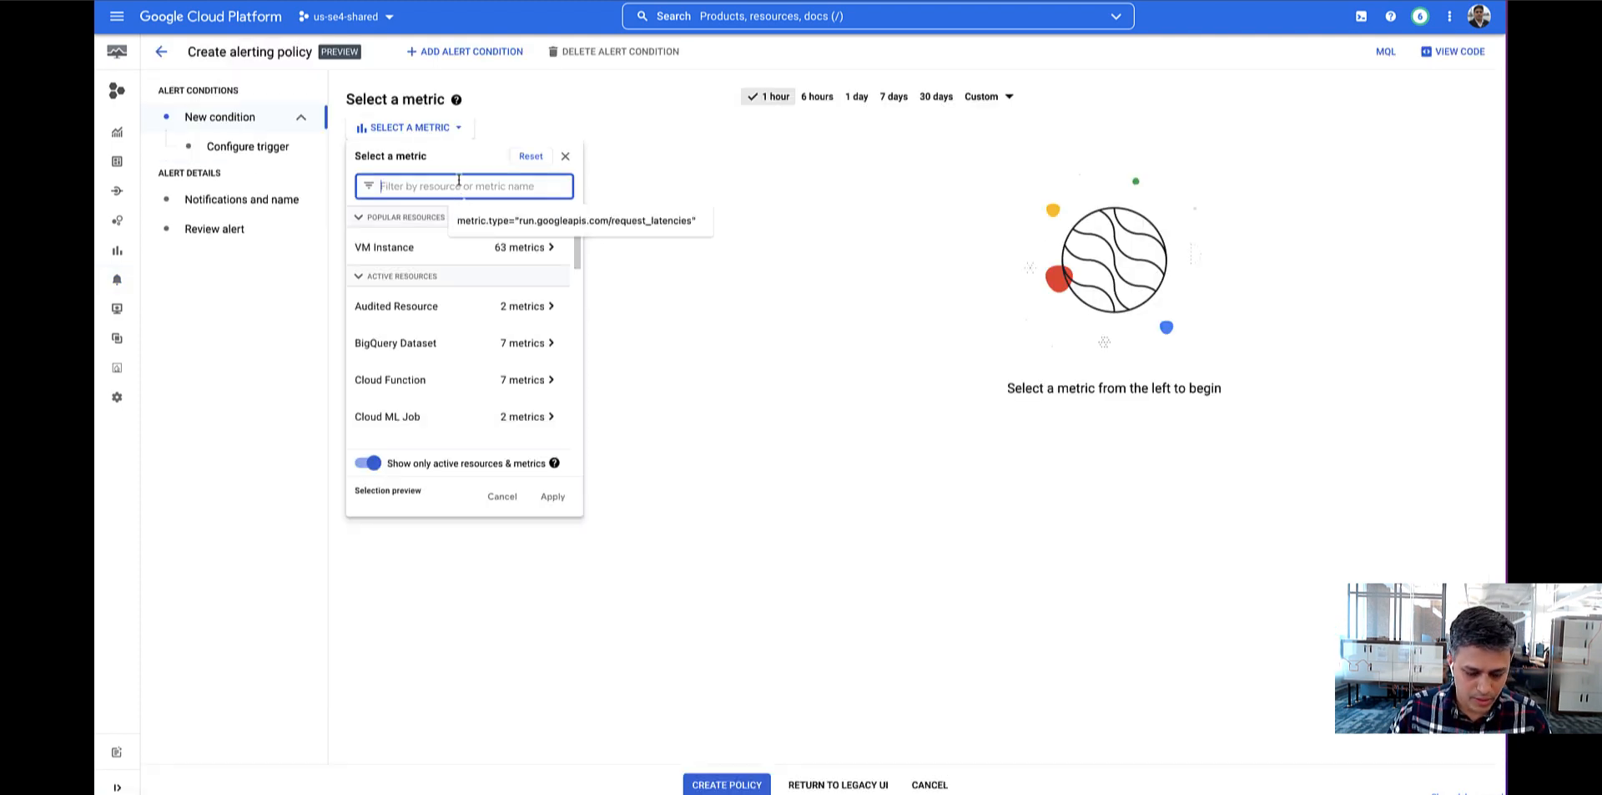
text(store)
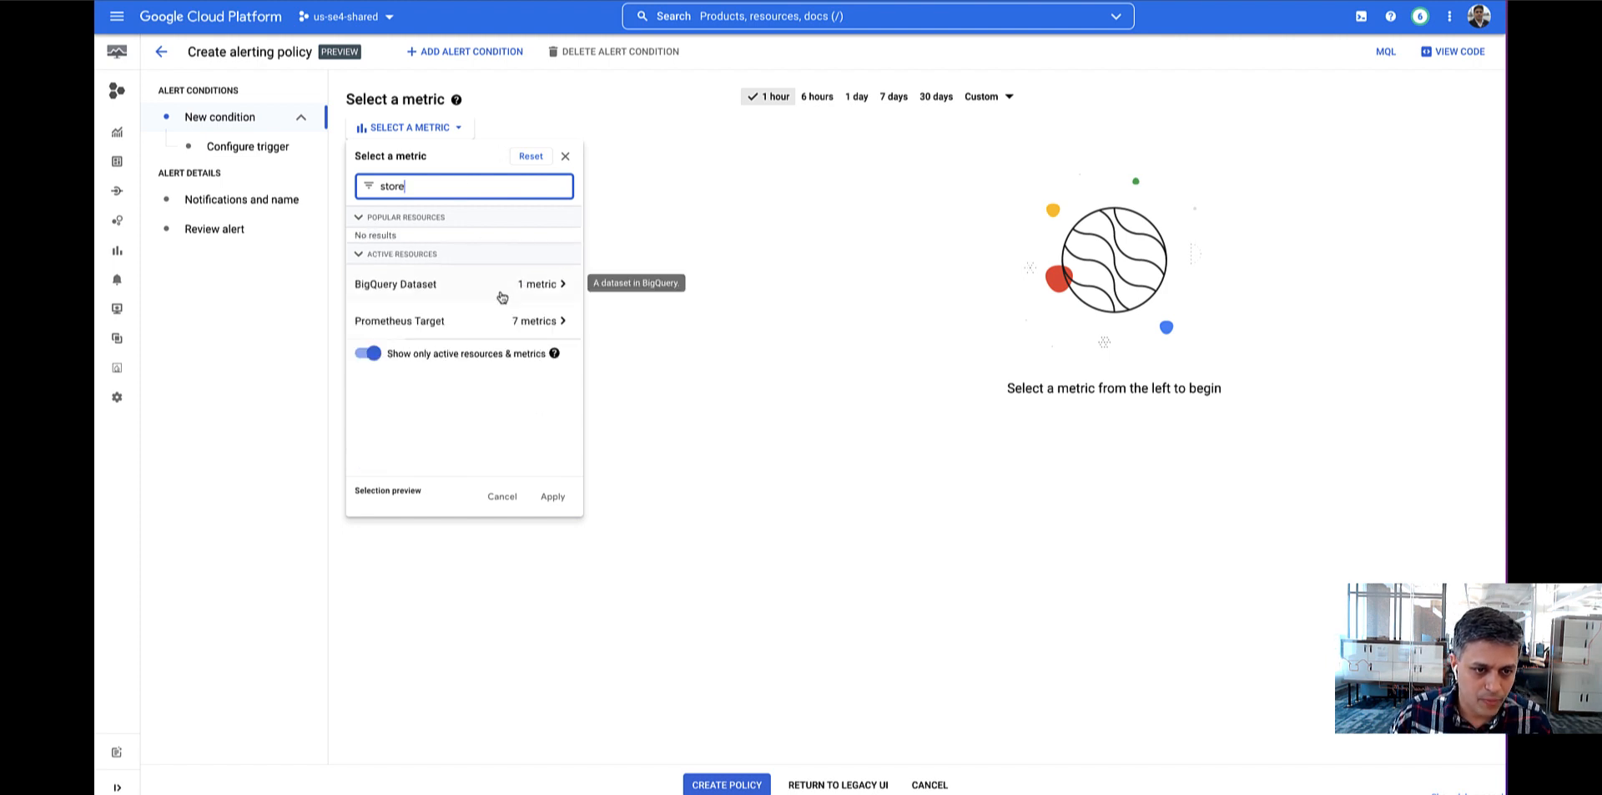
click(558, 325)
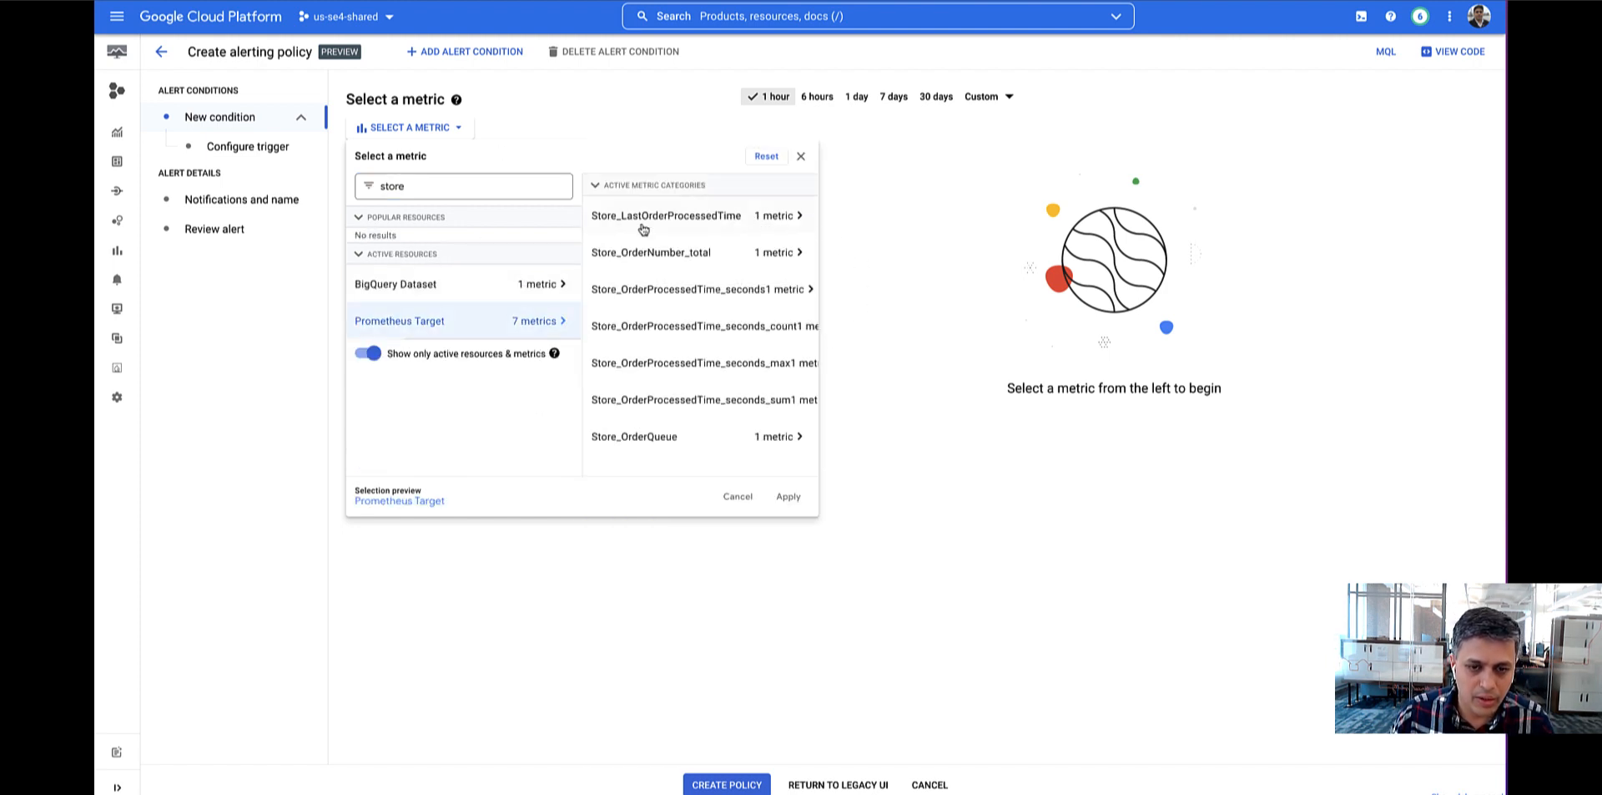
click(687, 224)
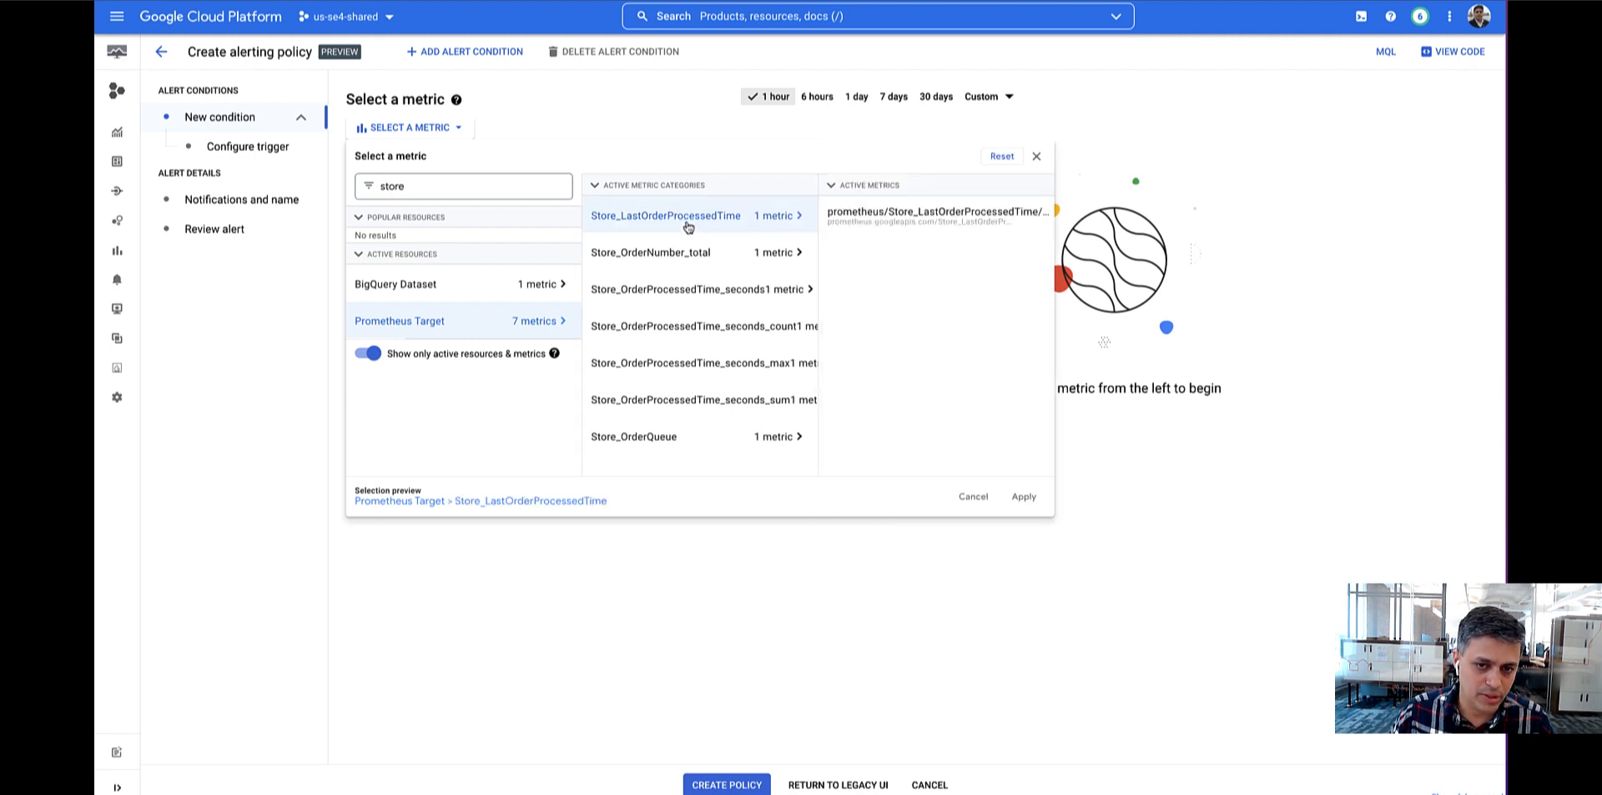
click(935, 219)
click(1024, 496)
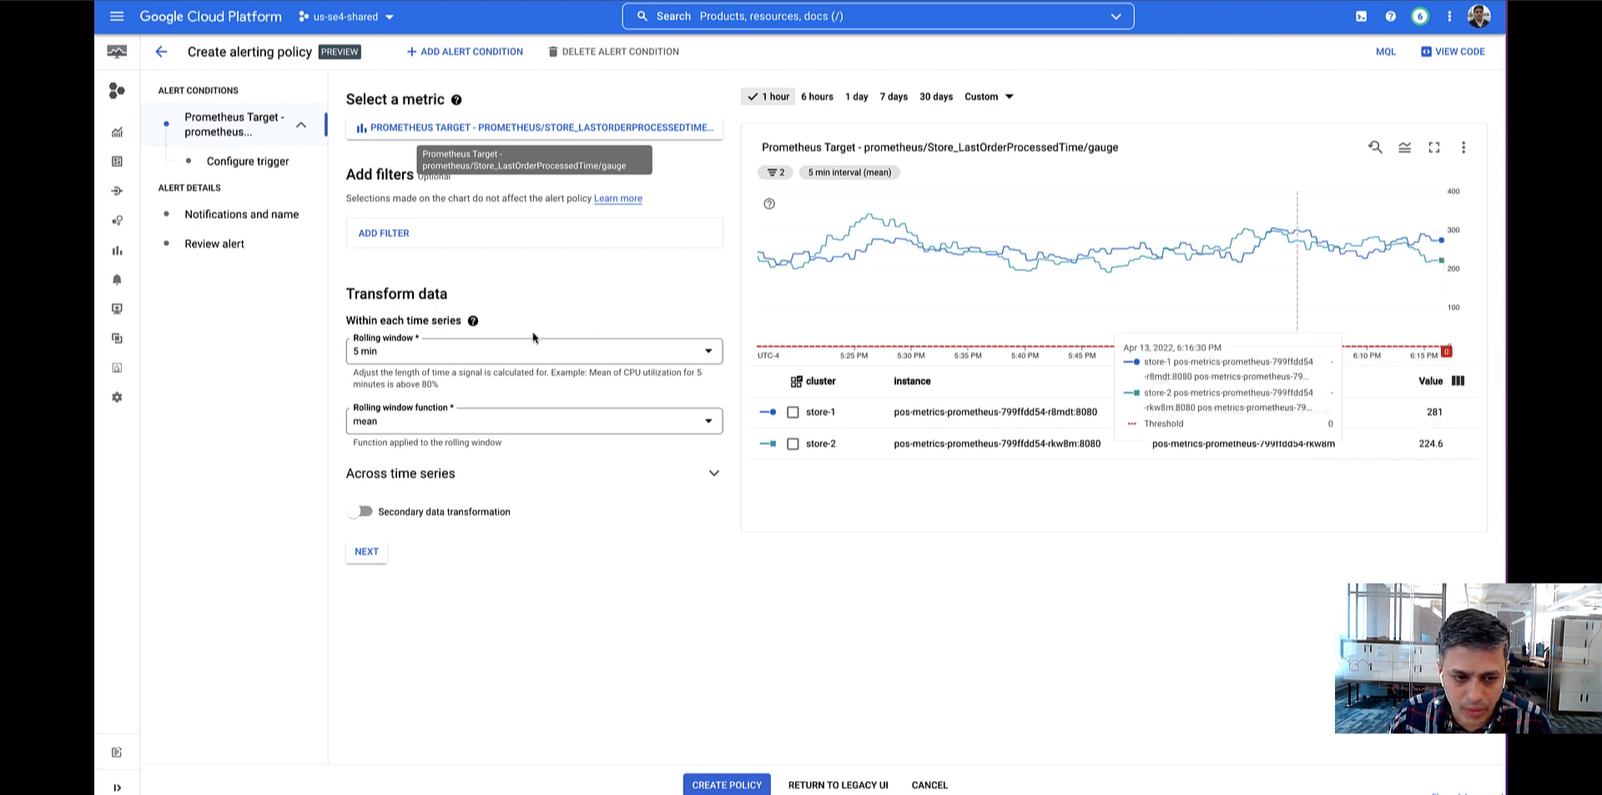
Configure the alert trigger with a threshold value of 225, keep the default condition name and continue to the notification settings.
click(360, 552)
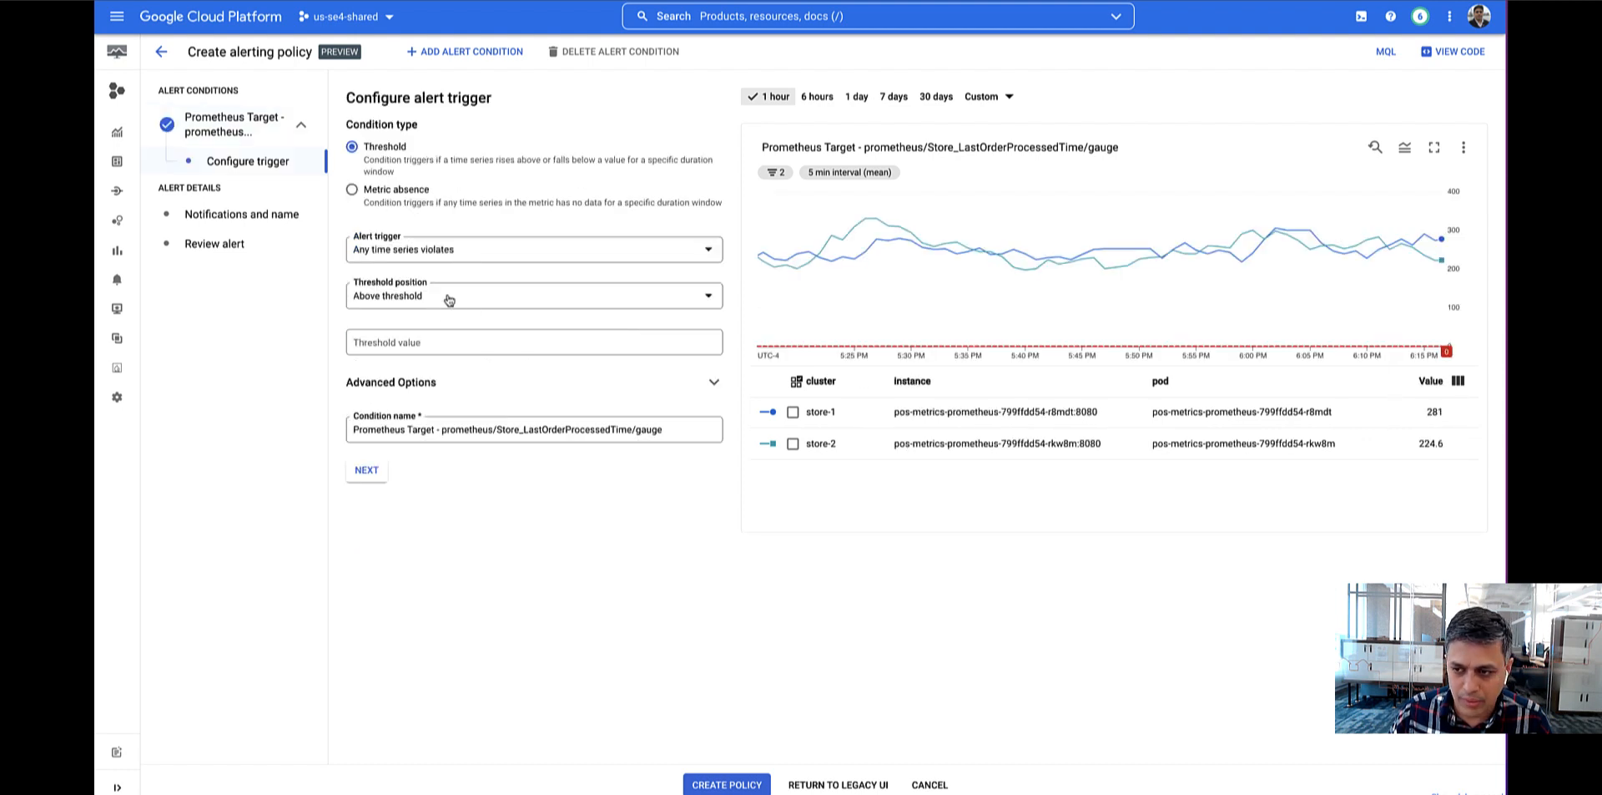
click(443, 339)
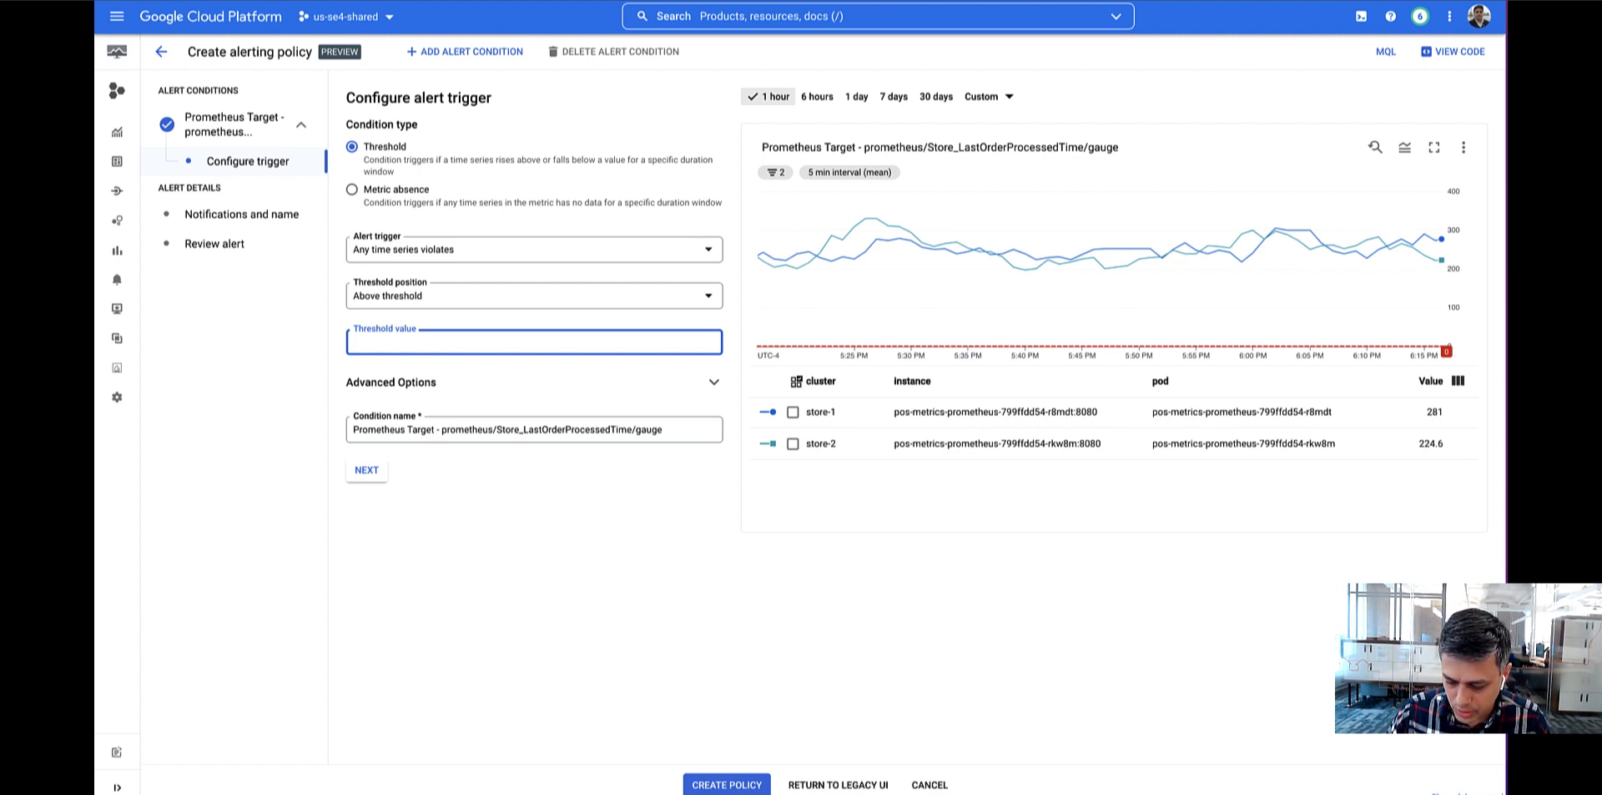
text(225)
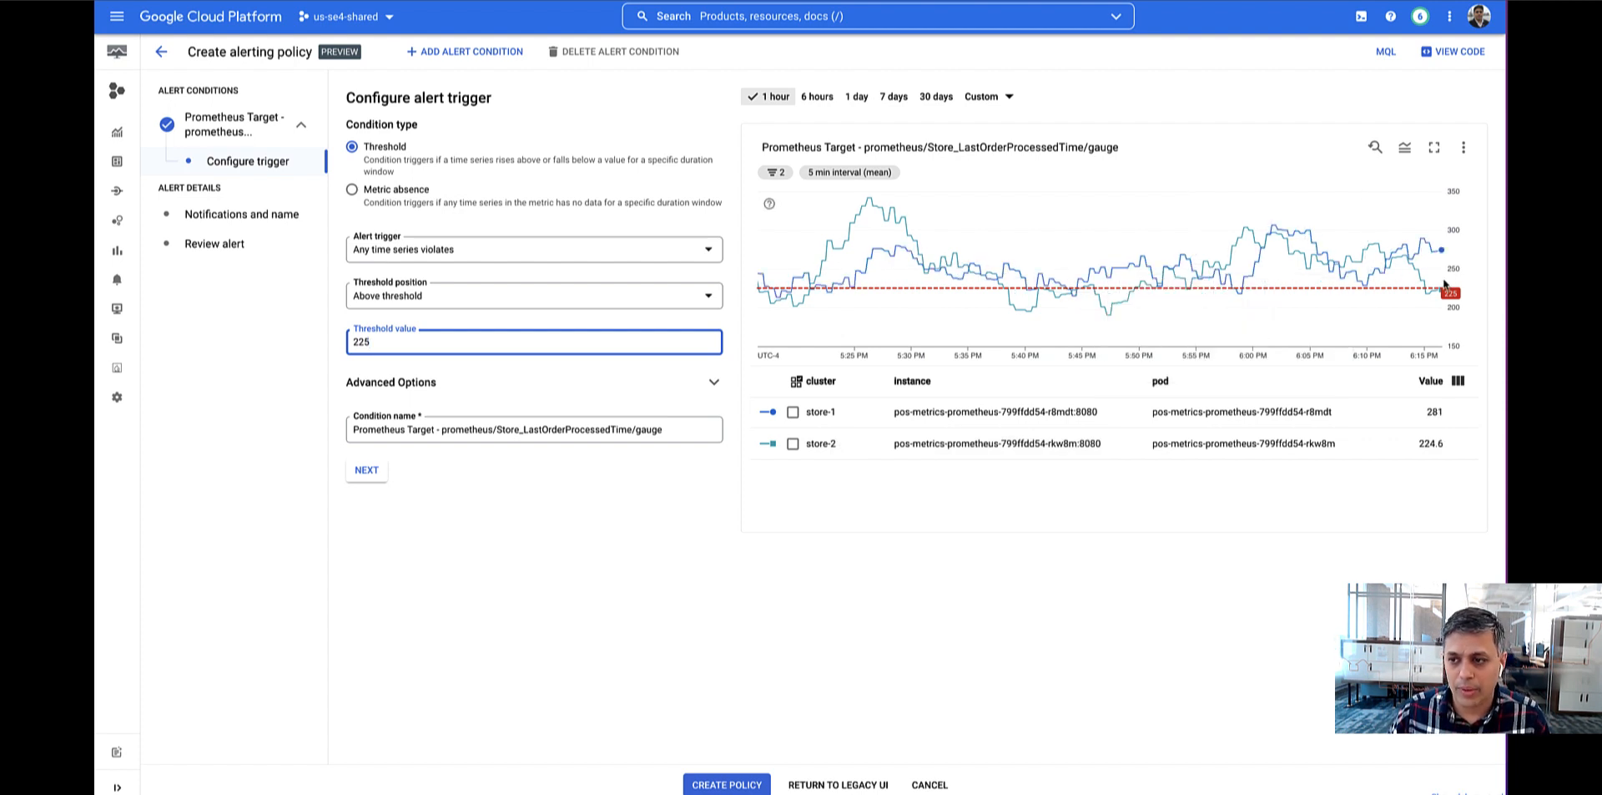
mouse_move(1413, 283)
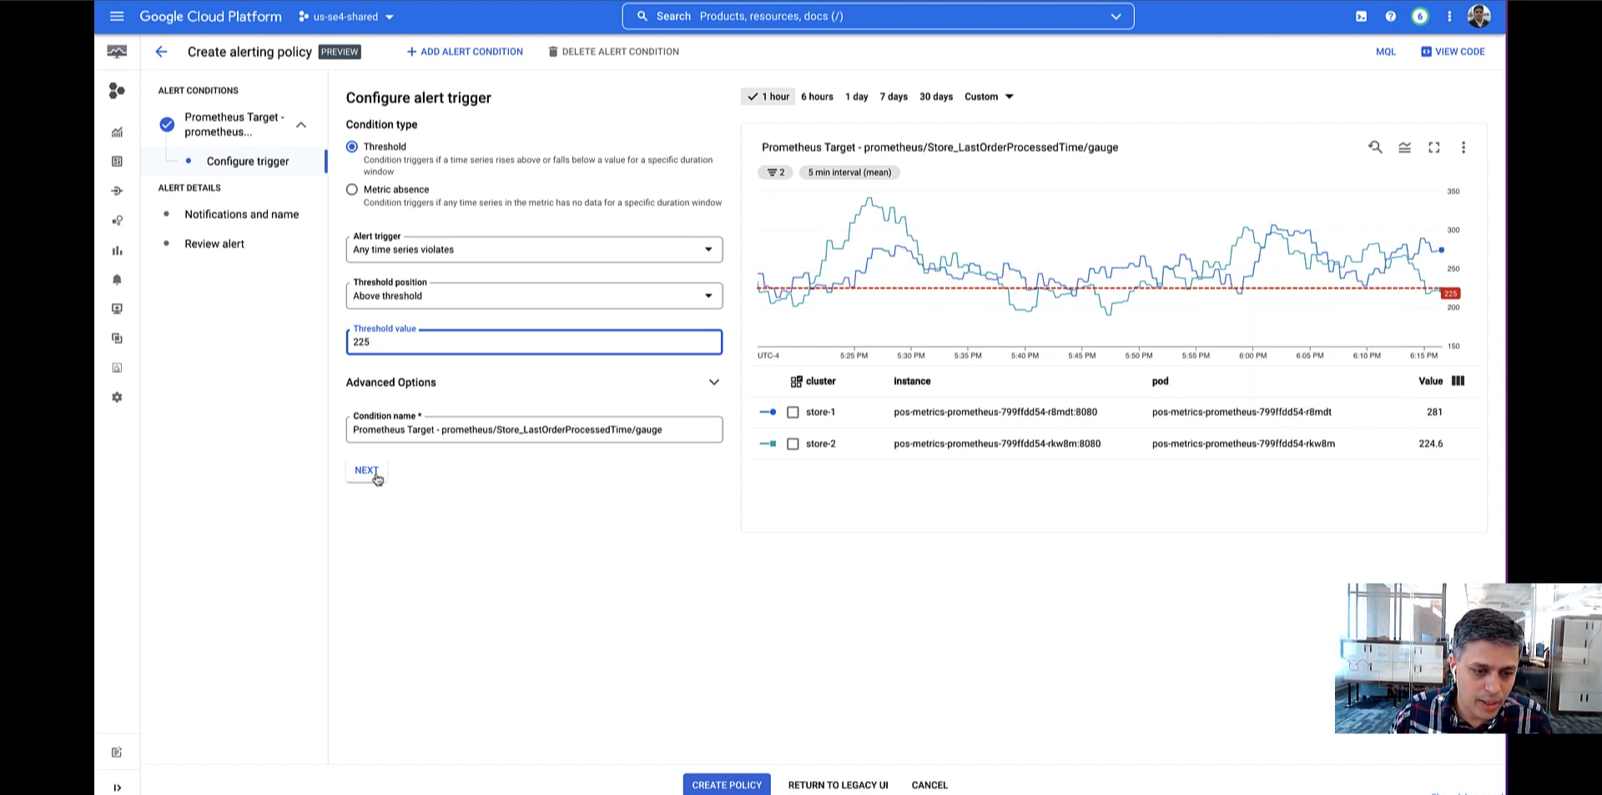
click(684, 430)
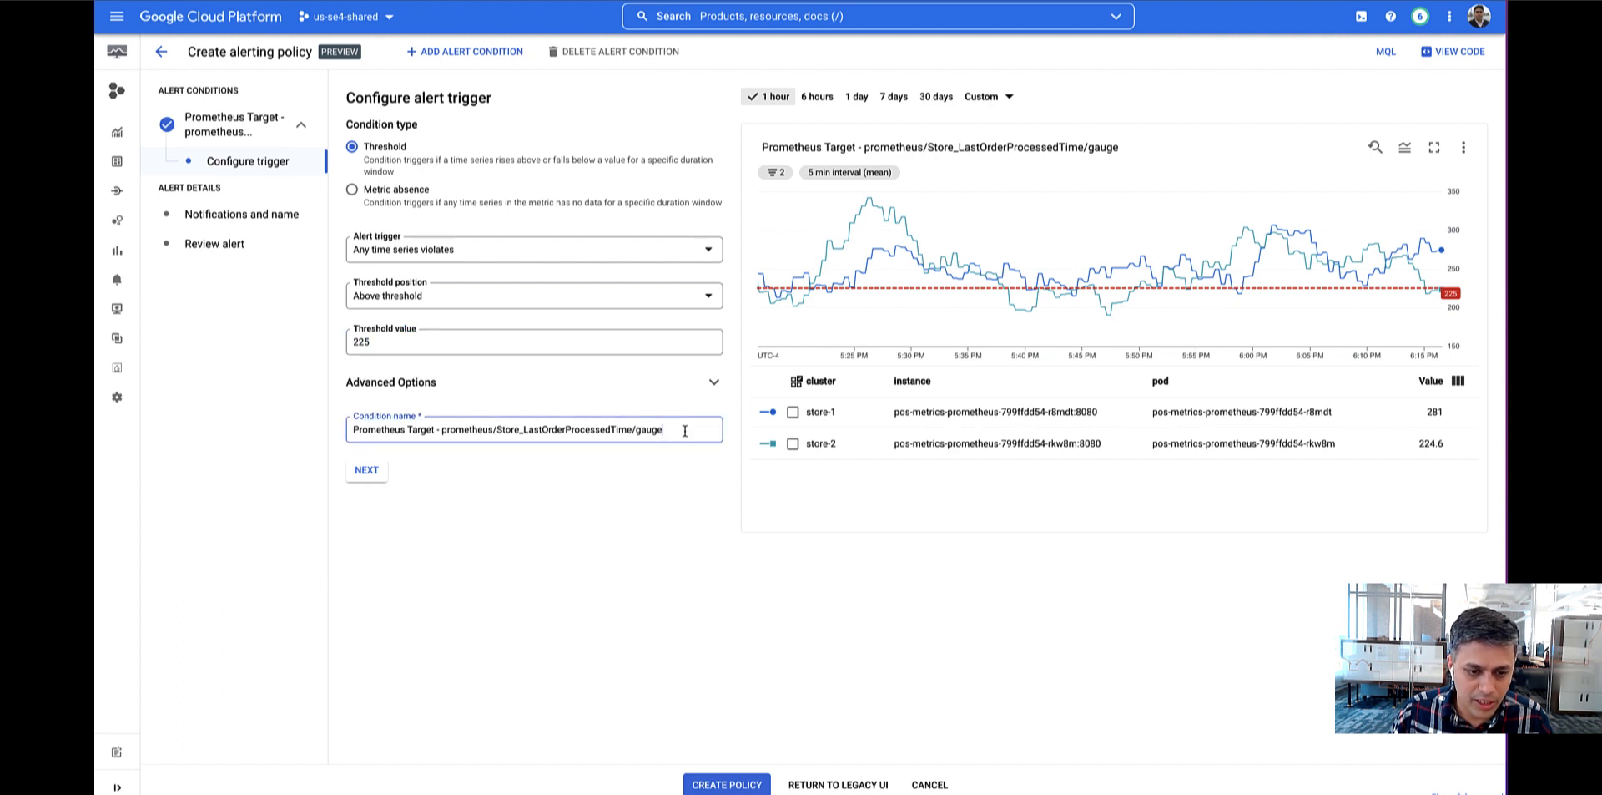
click(380, 474)
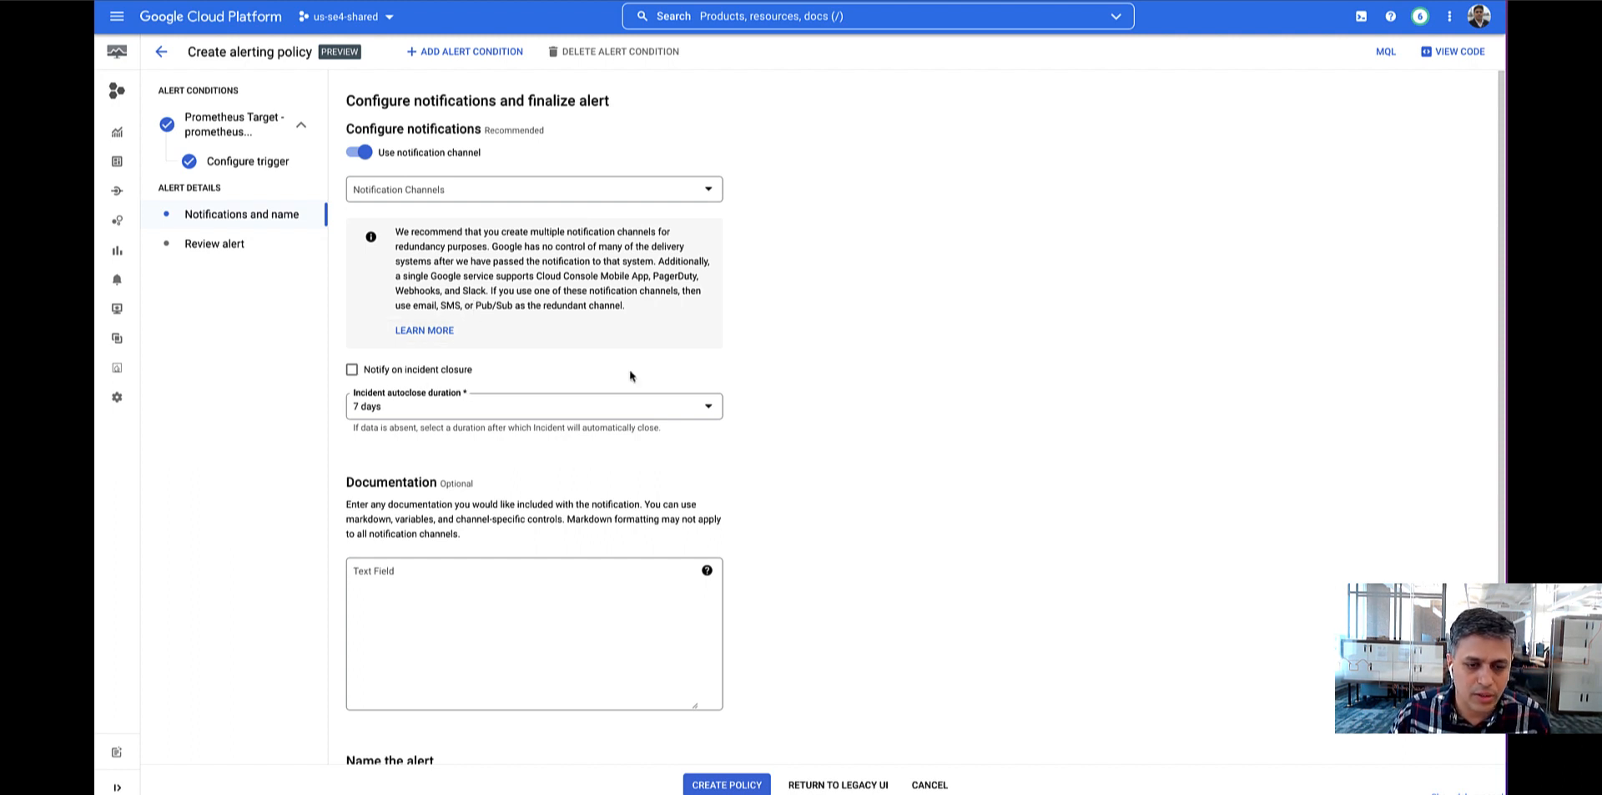
Finalize the alerting policy without a notification channel, naming it Last Order Processing Time (prom), and create it.
click(364, 154)
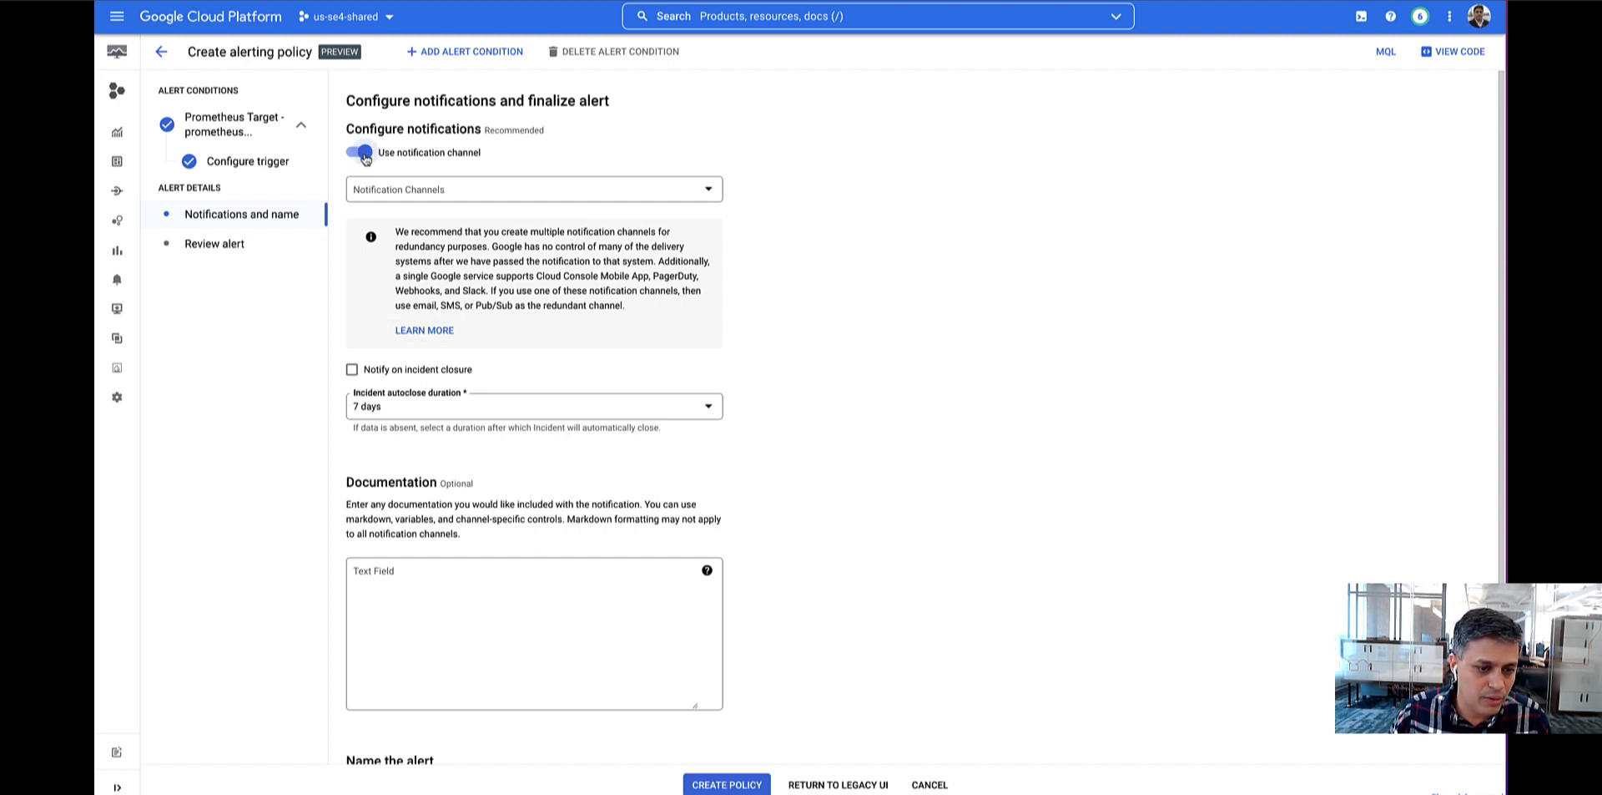
click(429, 580)
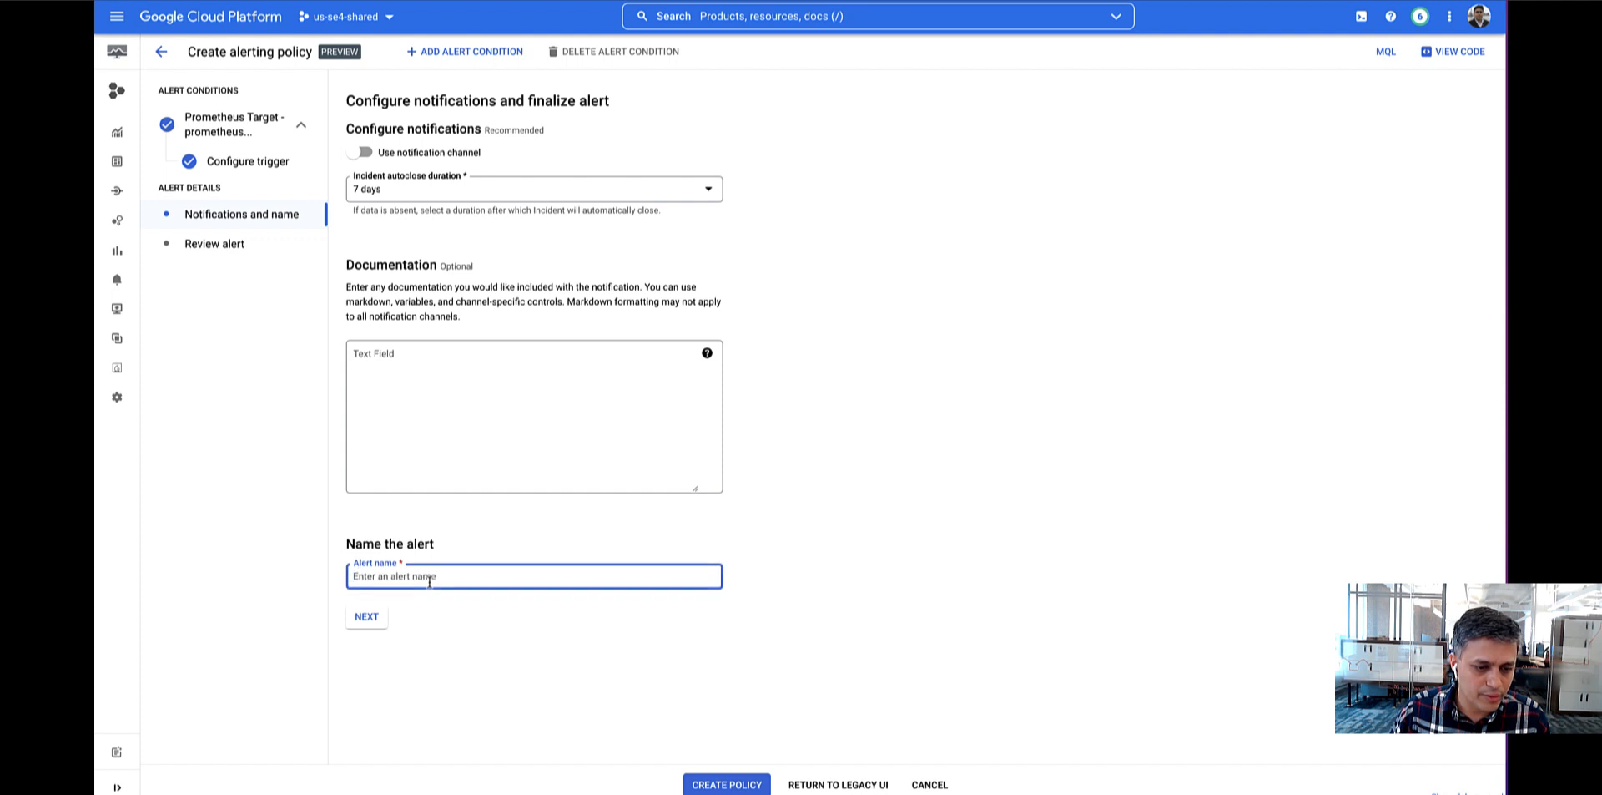
text(L)
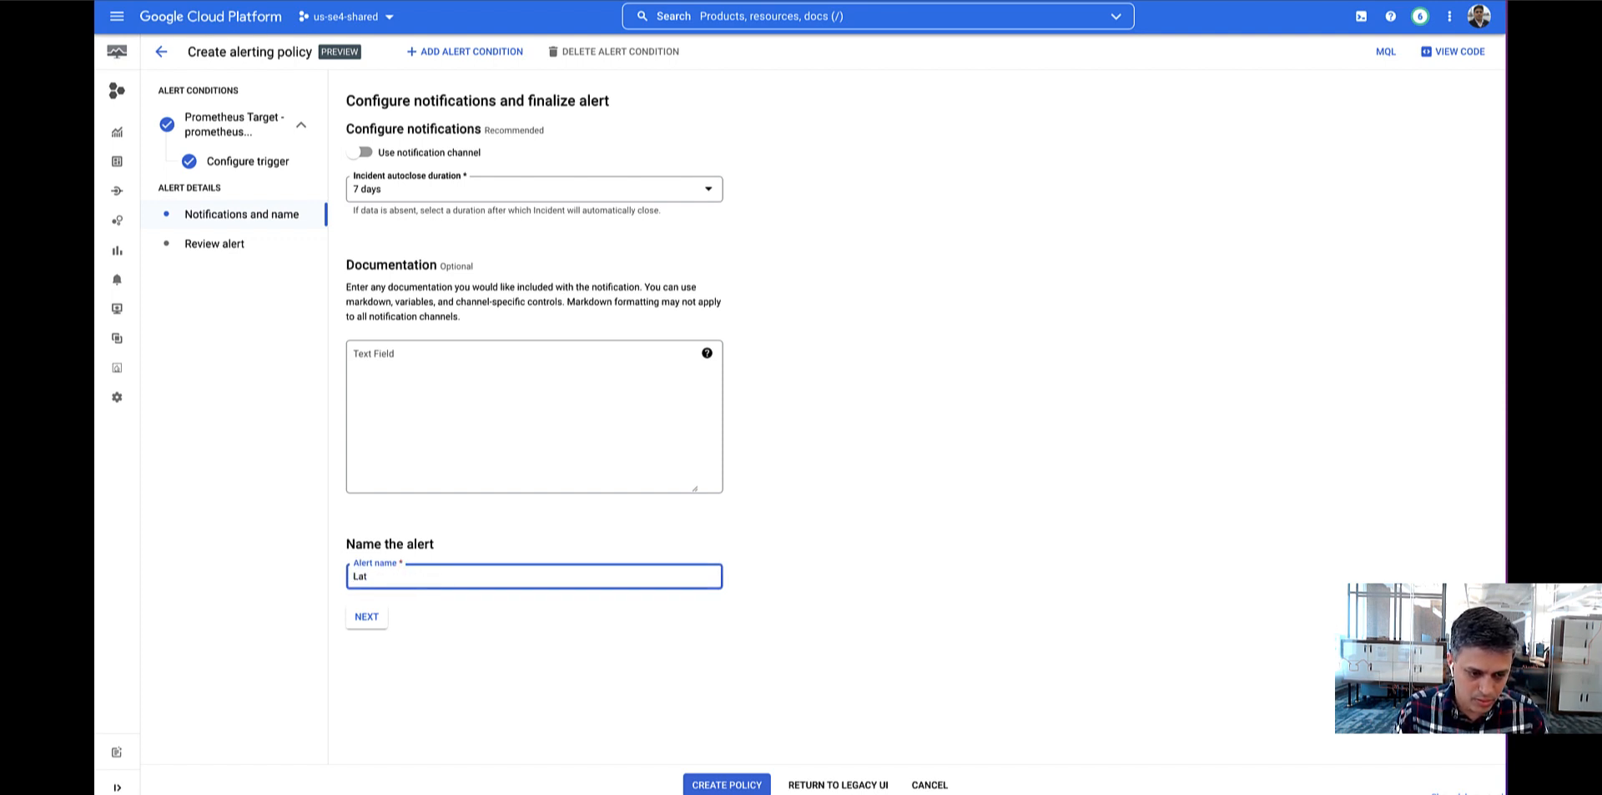
text(ast Orde)
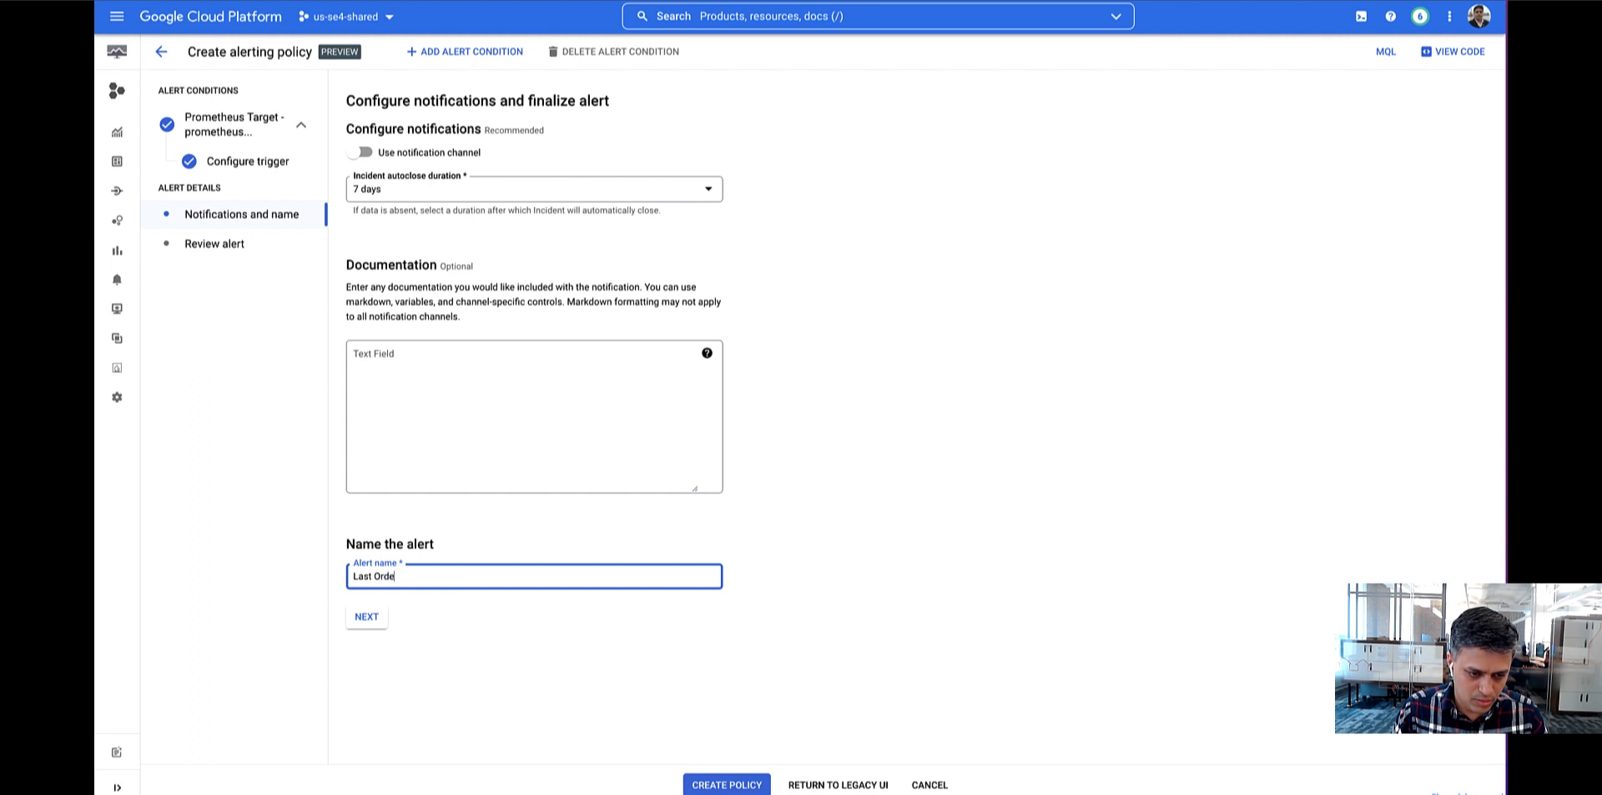
text(r Processing time)
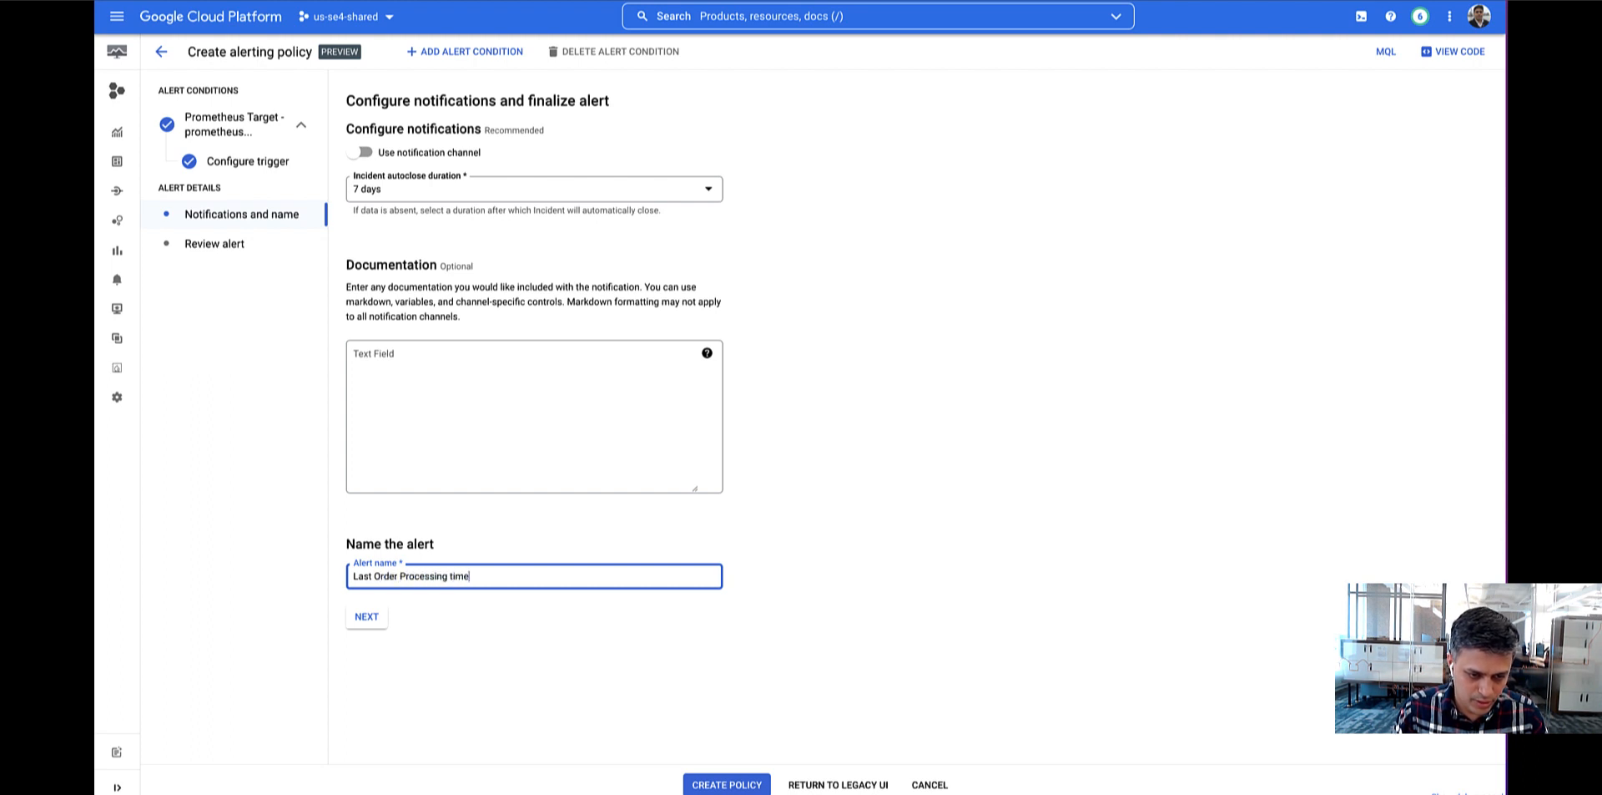
text(ime ()
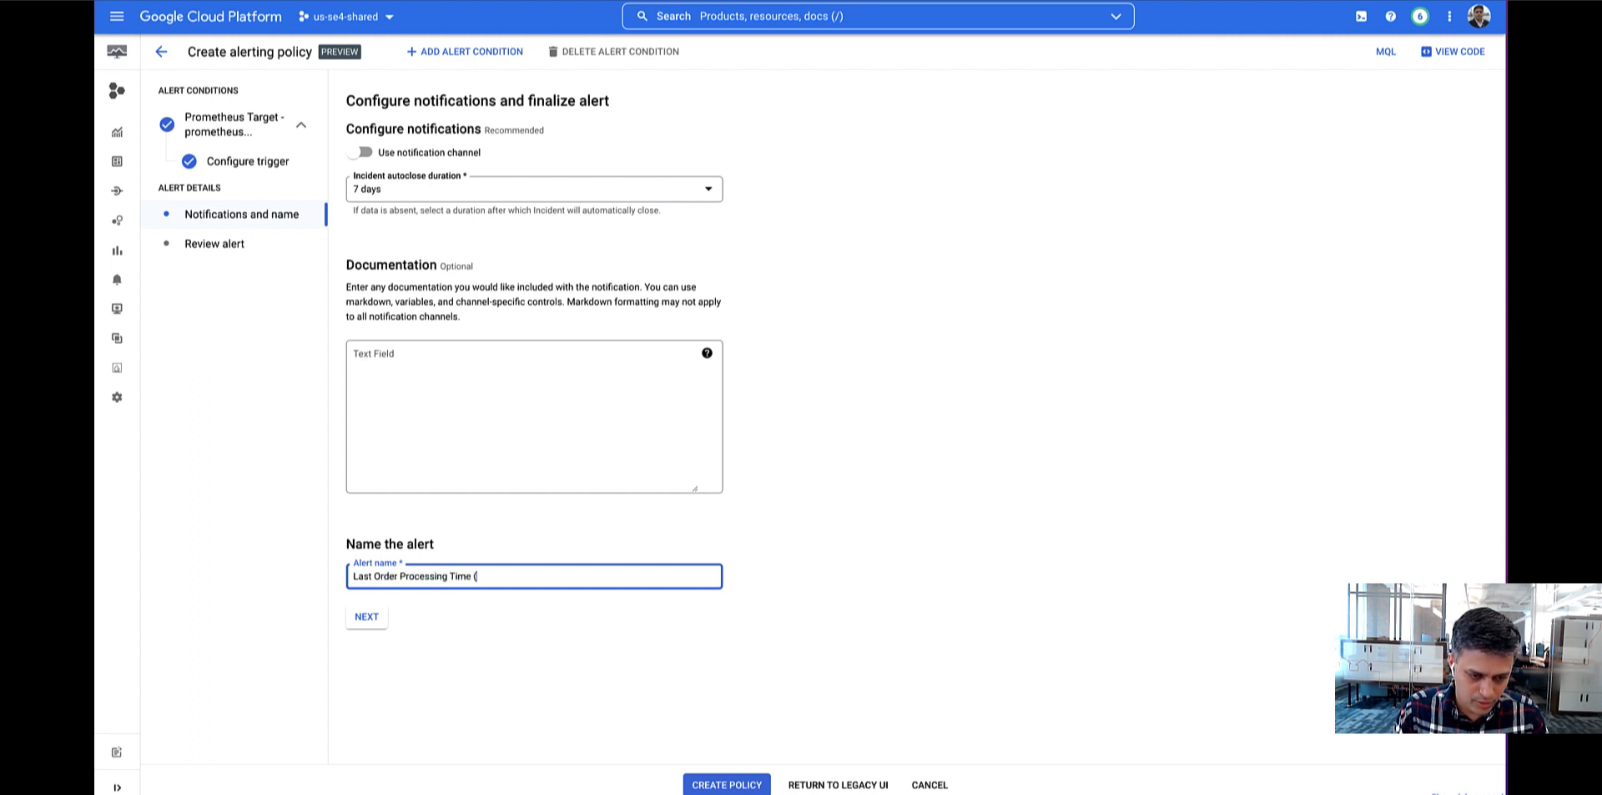
text(prom))
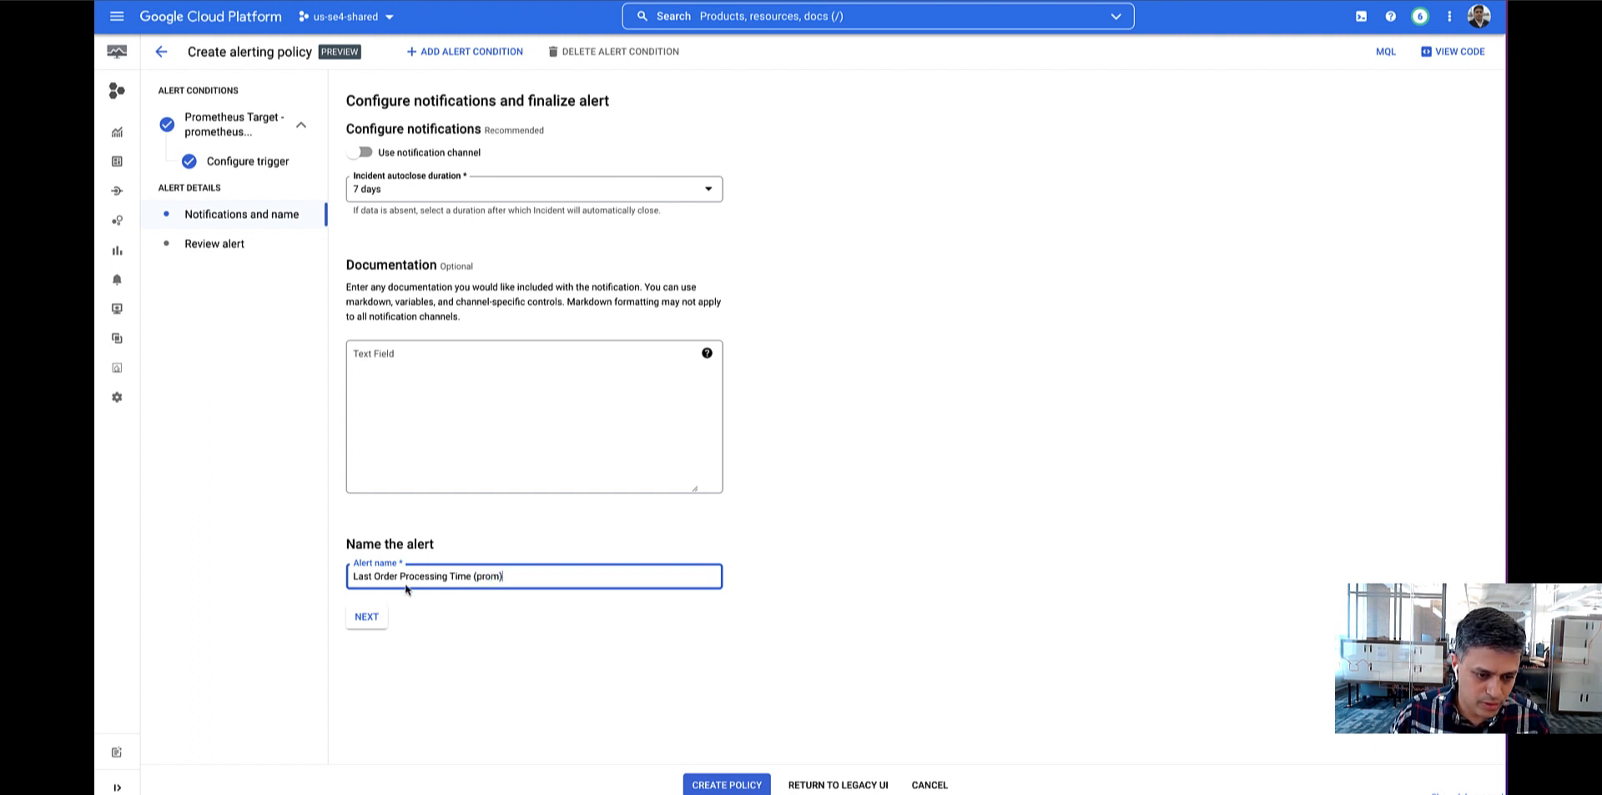
click(373, 622)
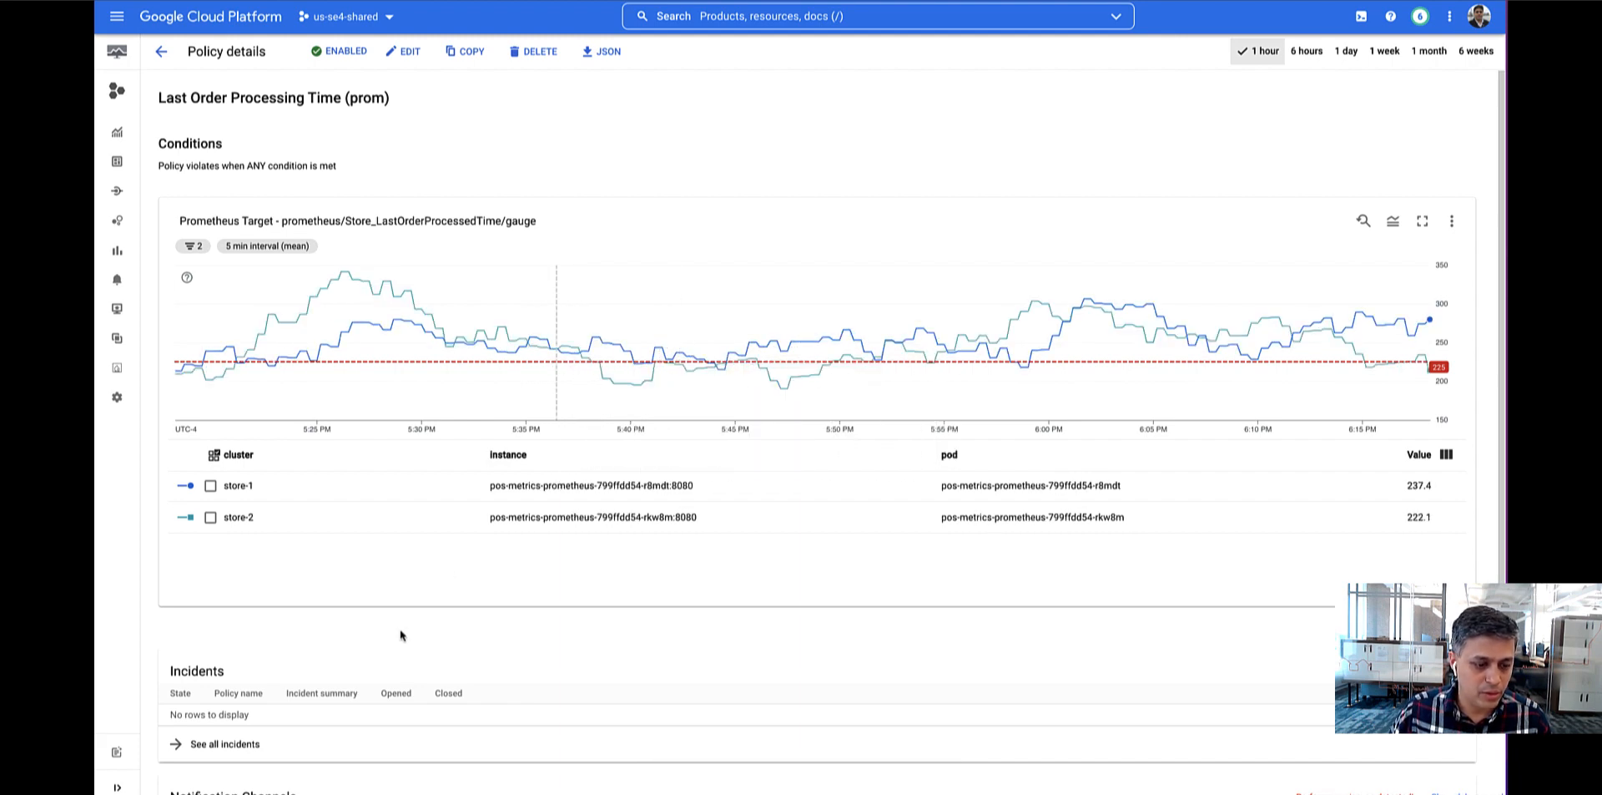
Examine the new policy's details, comparing the store time series in its condition chart with the alert threshold.
scroll(413, 634, down, 3)
scroll(511, 579, up, 3)
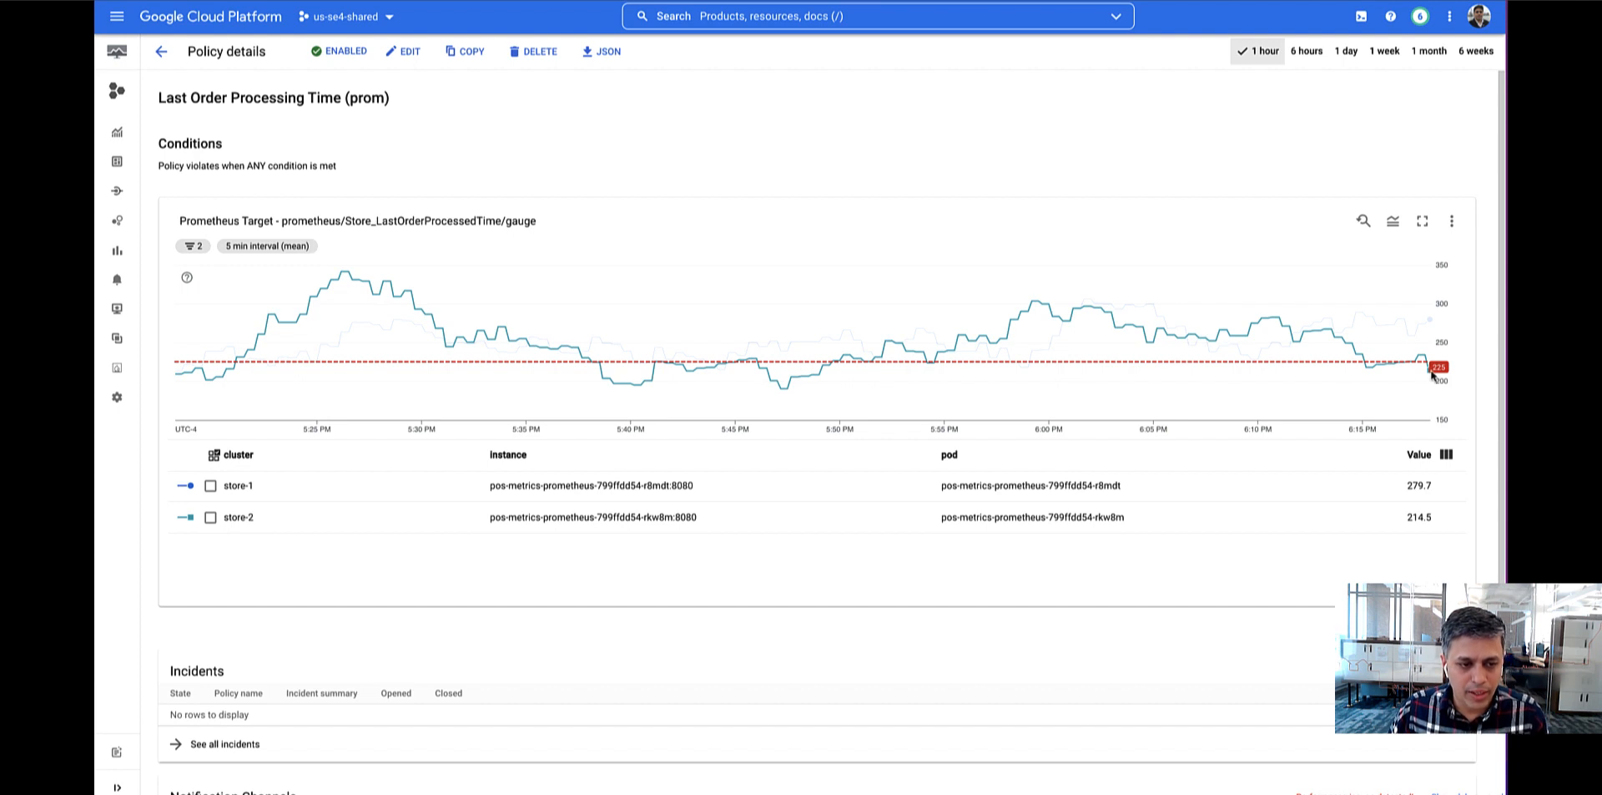
mouse_move(1427, 376)
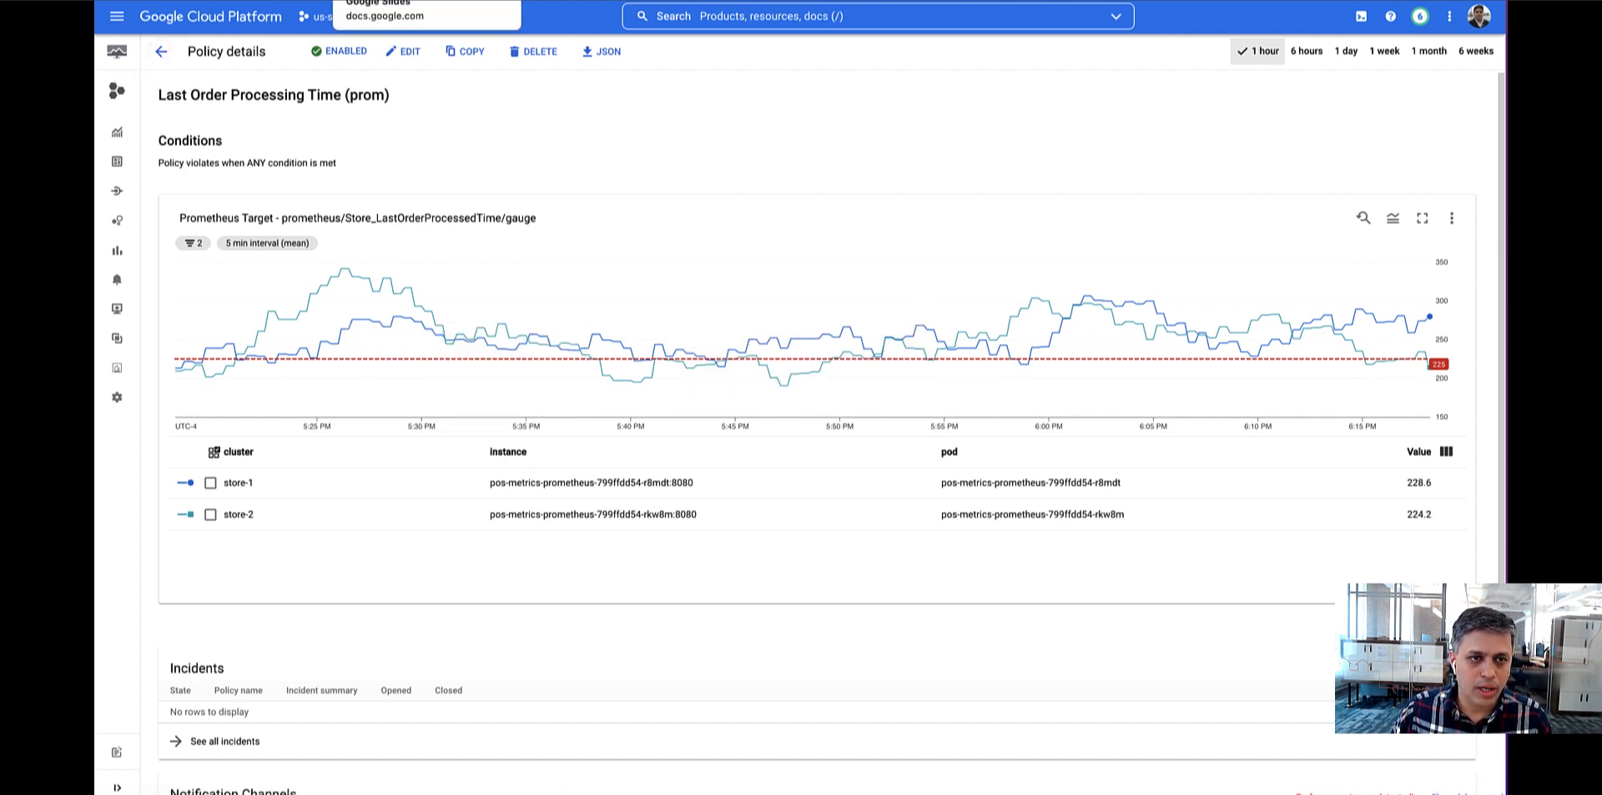
Return to the Alerting overview to review the incidents and the list of alerting policies.
key(alt+Left)
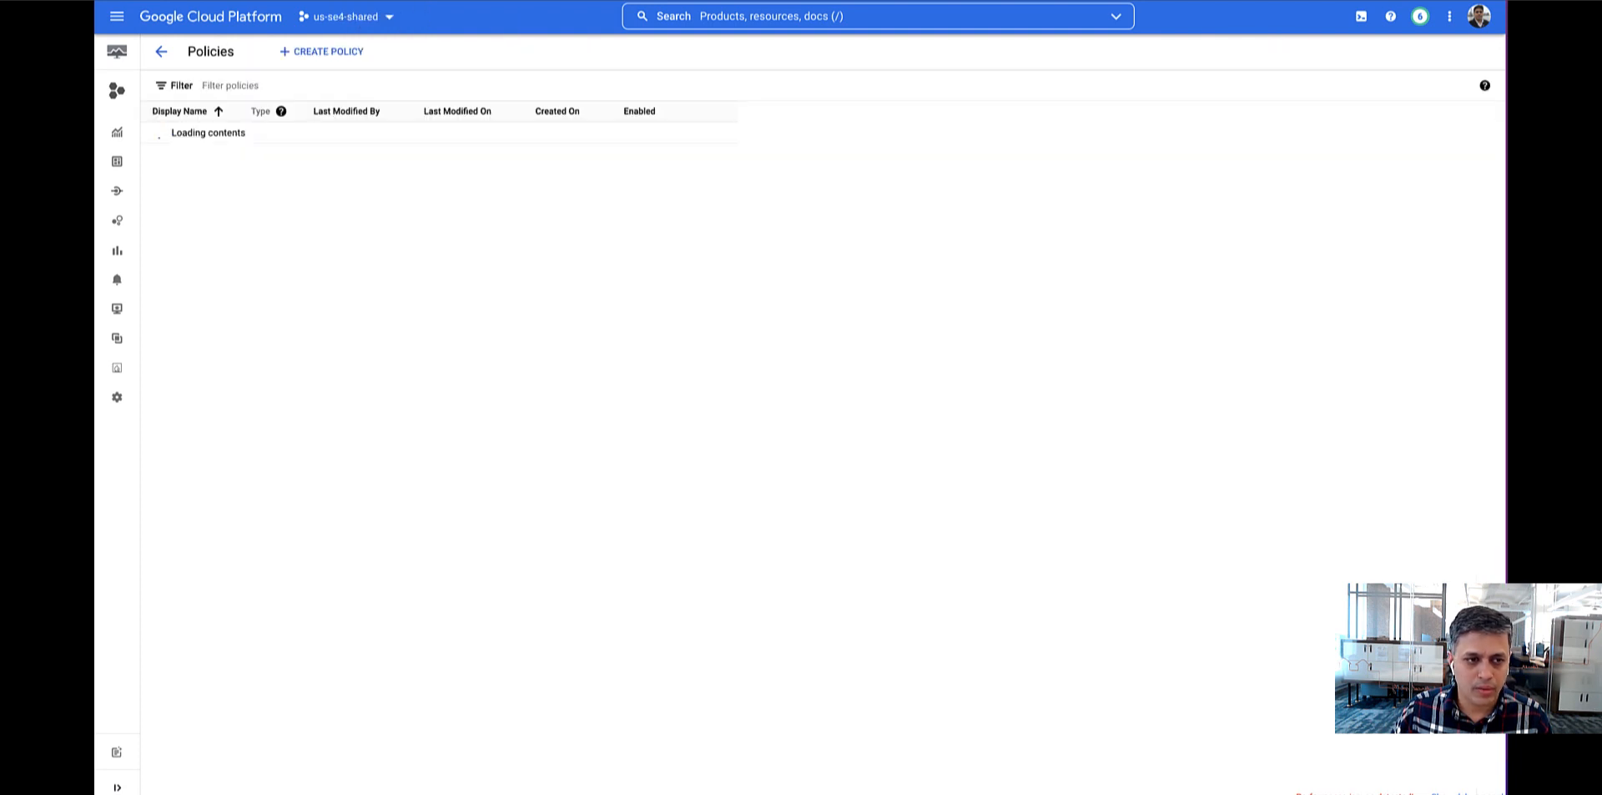
mouse_move(118, 257)
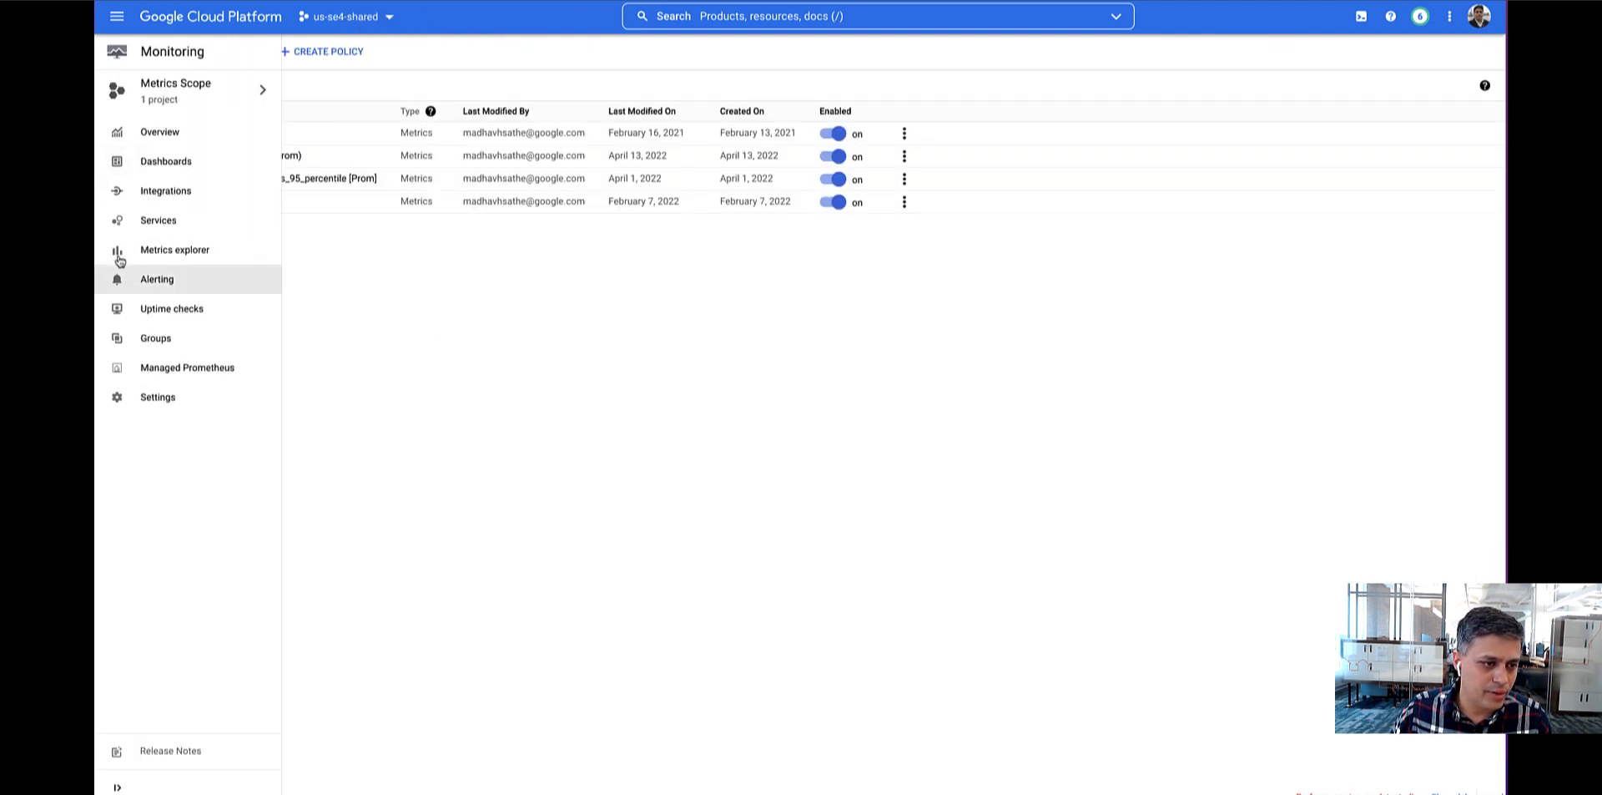
click(158, 279)
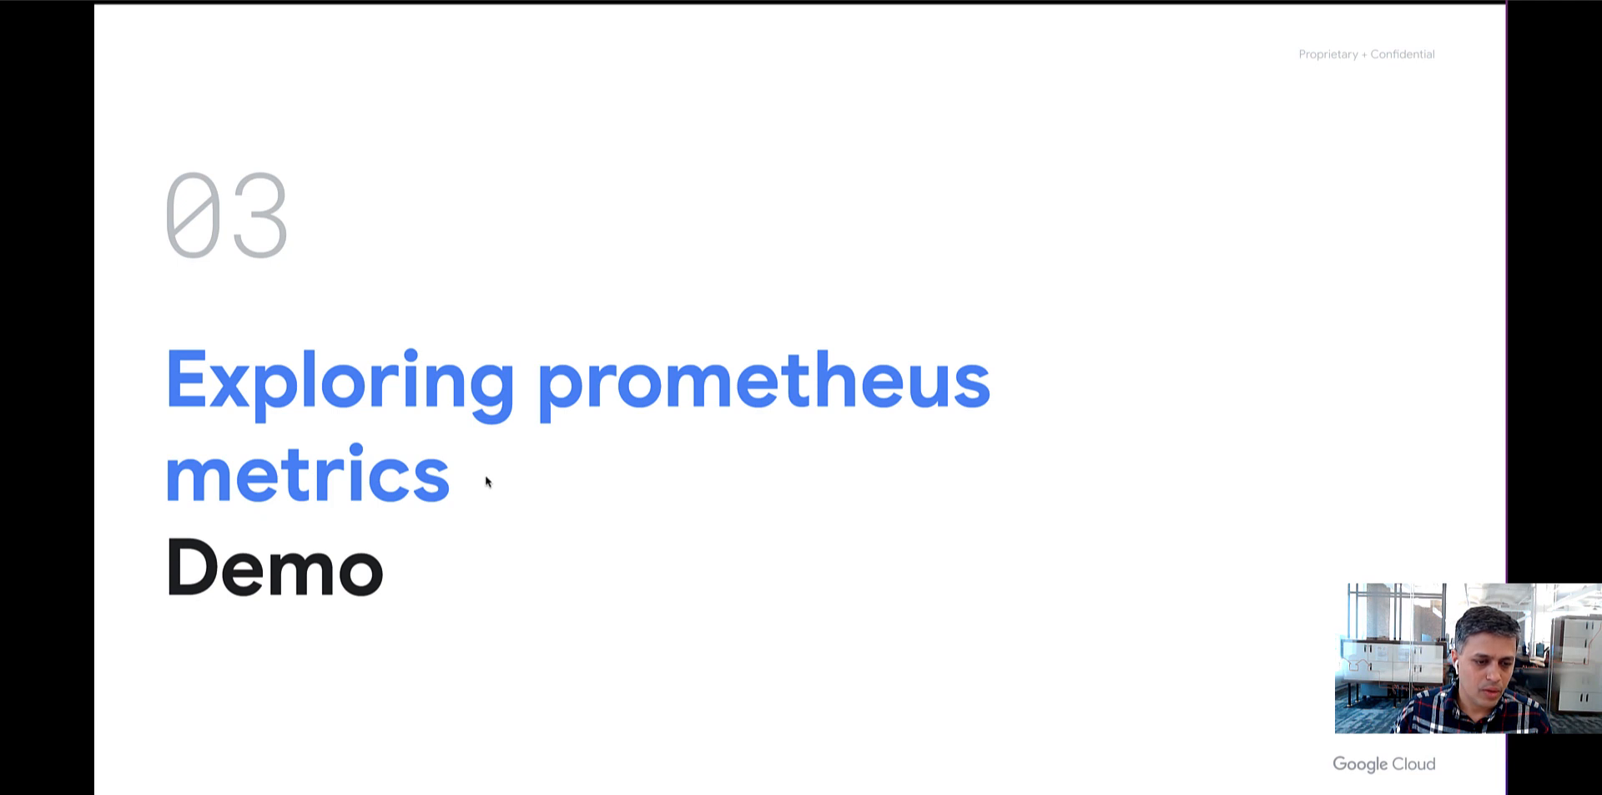
key(Right)
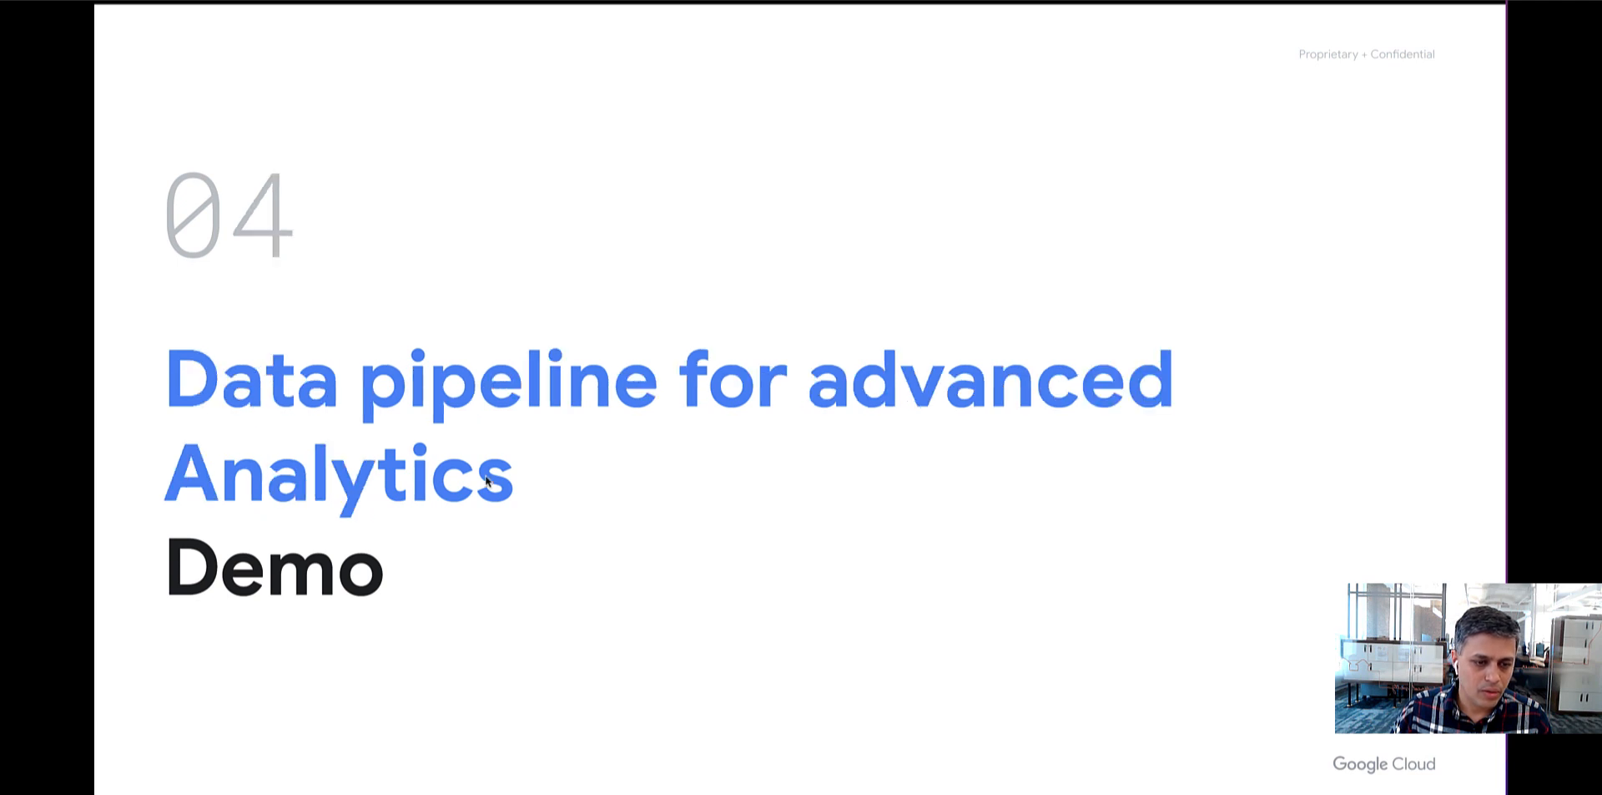